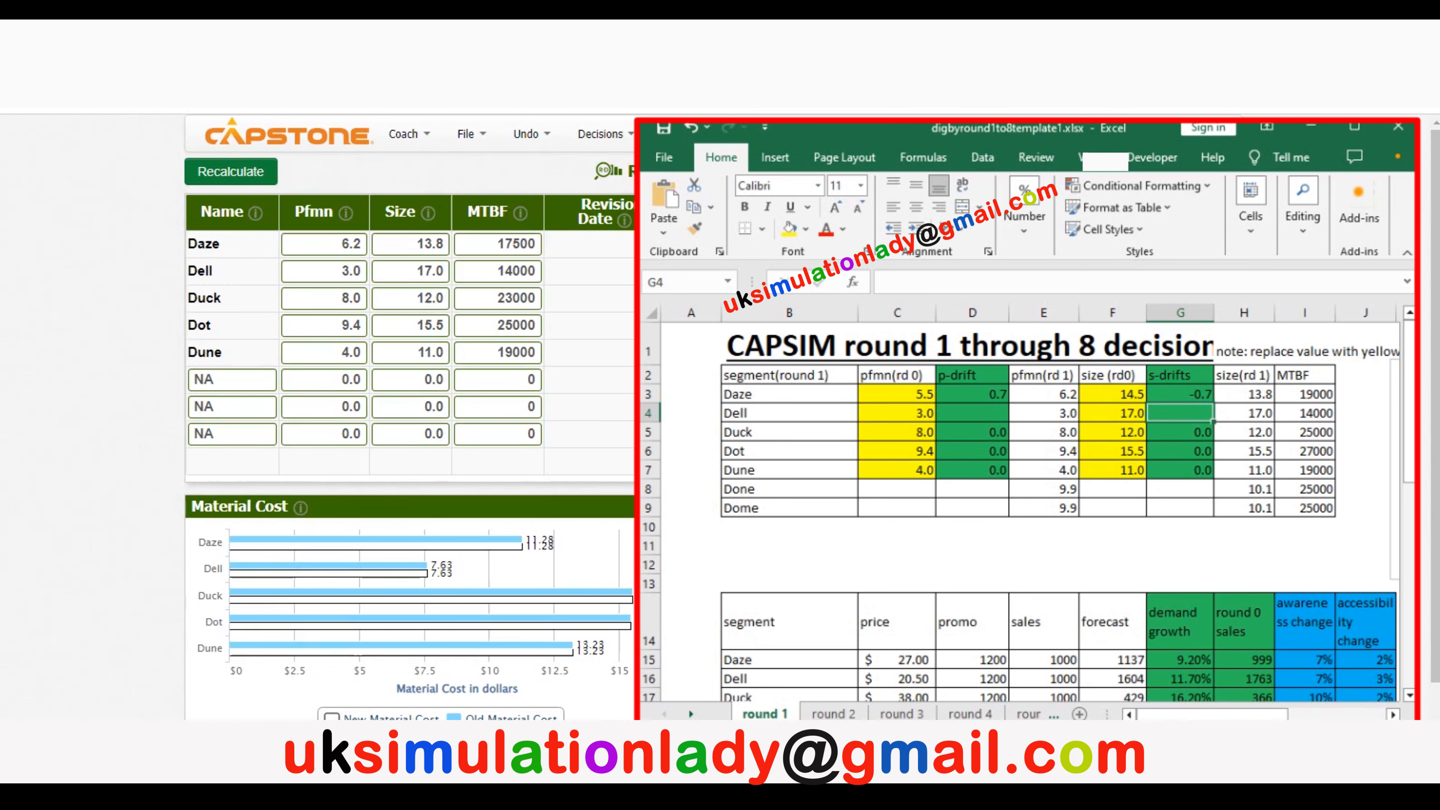
Set Daze's MTBF to 19000 in the R&D decisions, recalculate, and check its revision date and age at revision
key(ctrl+a)
text(1)
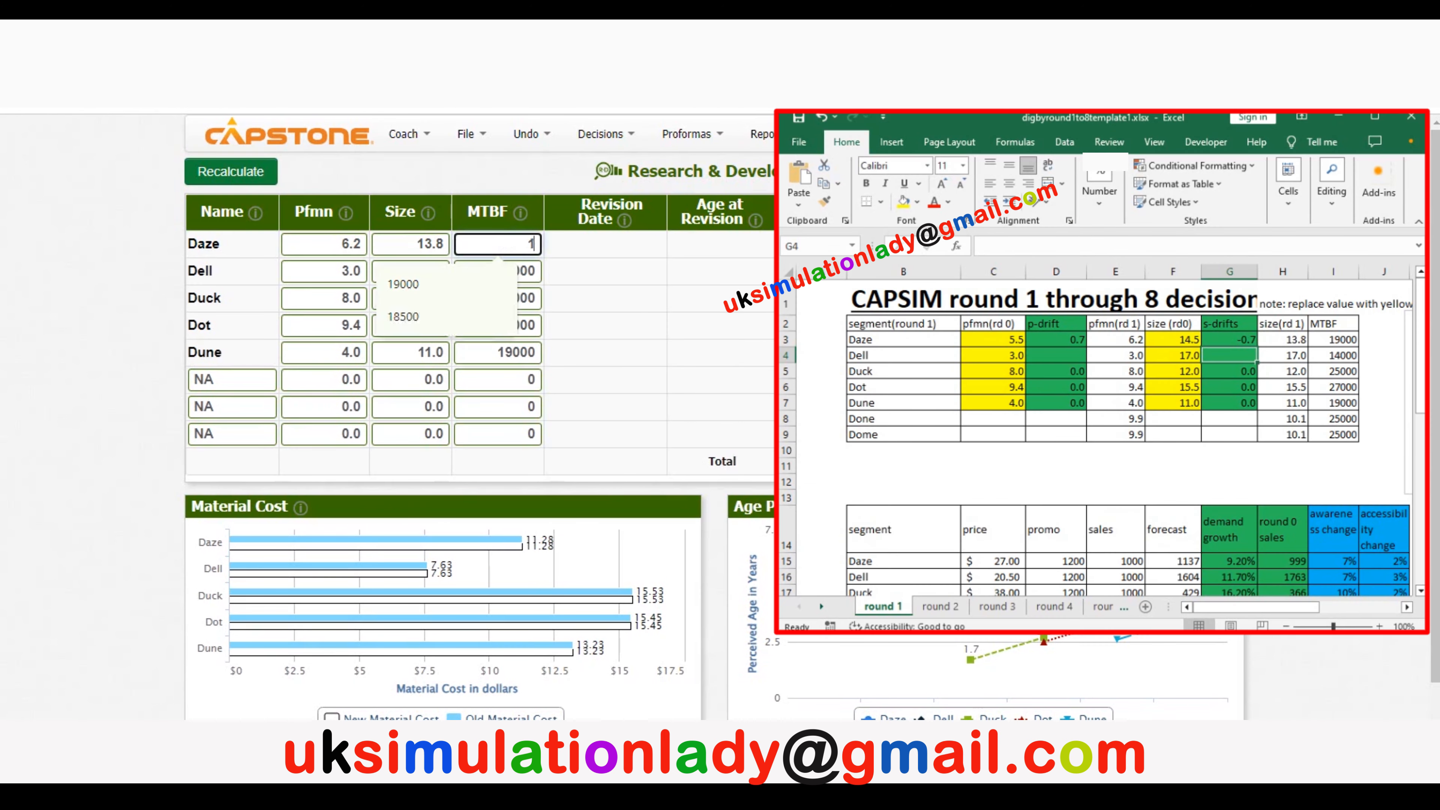
text(9000)
click(230, 171)
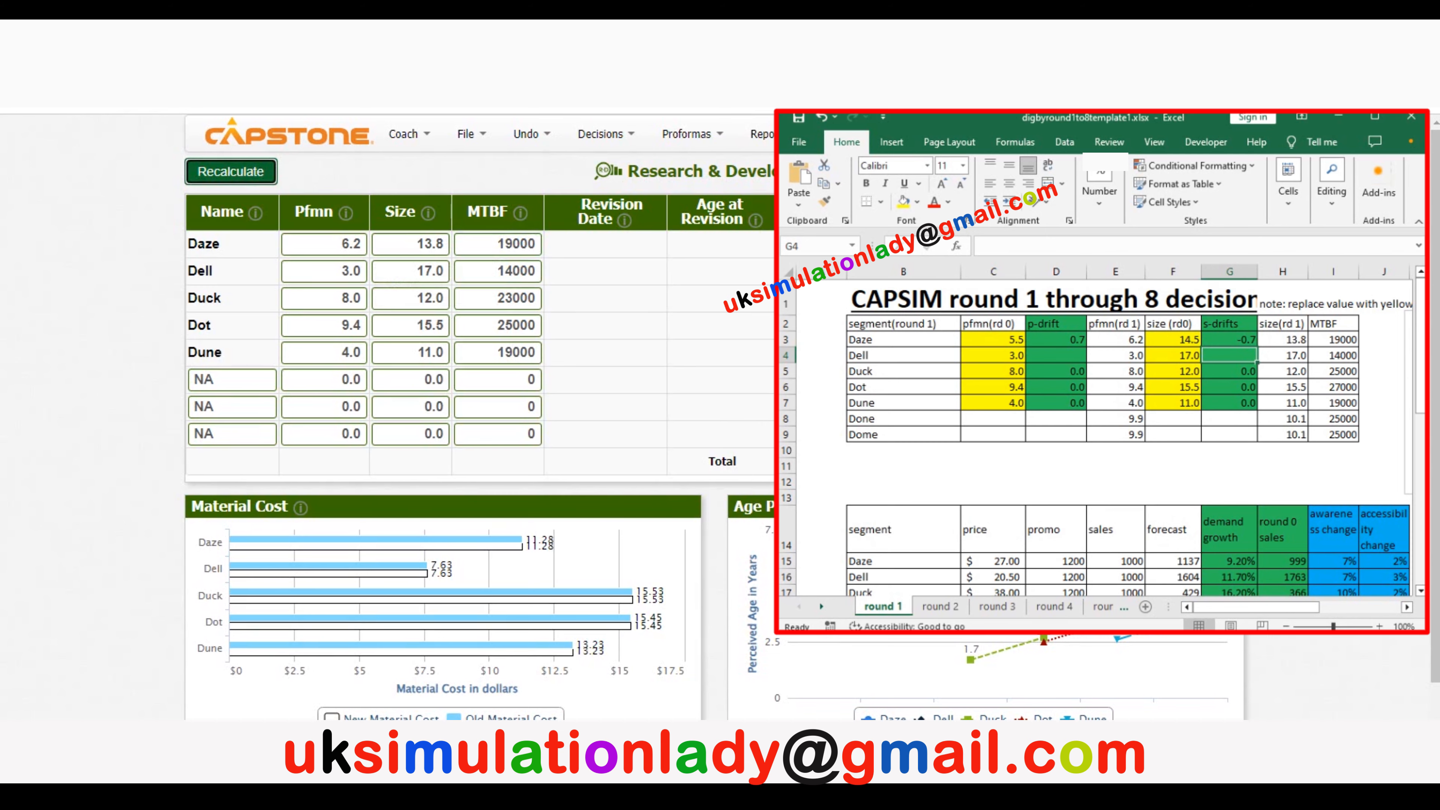
triple_click(611, 243)
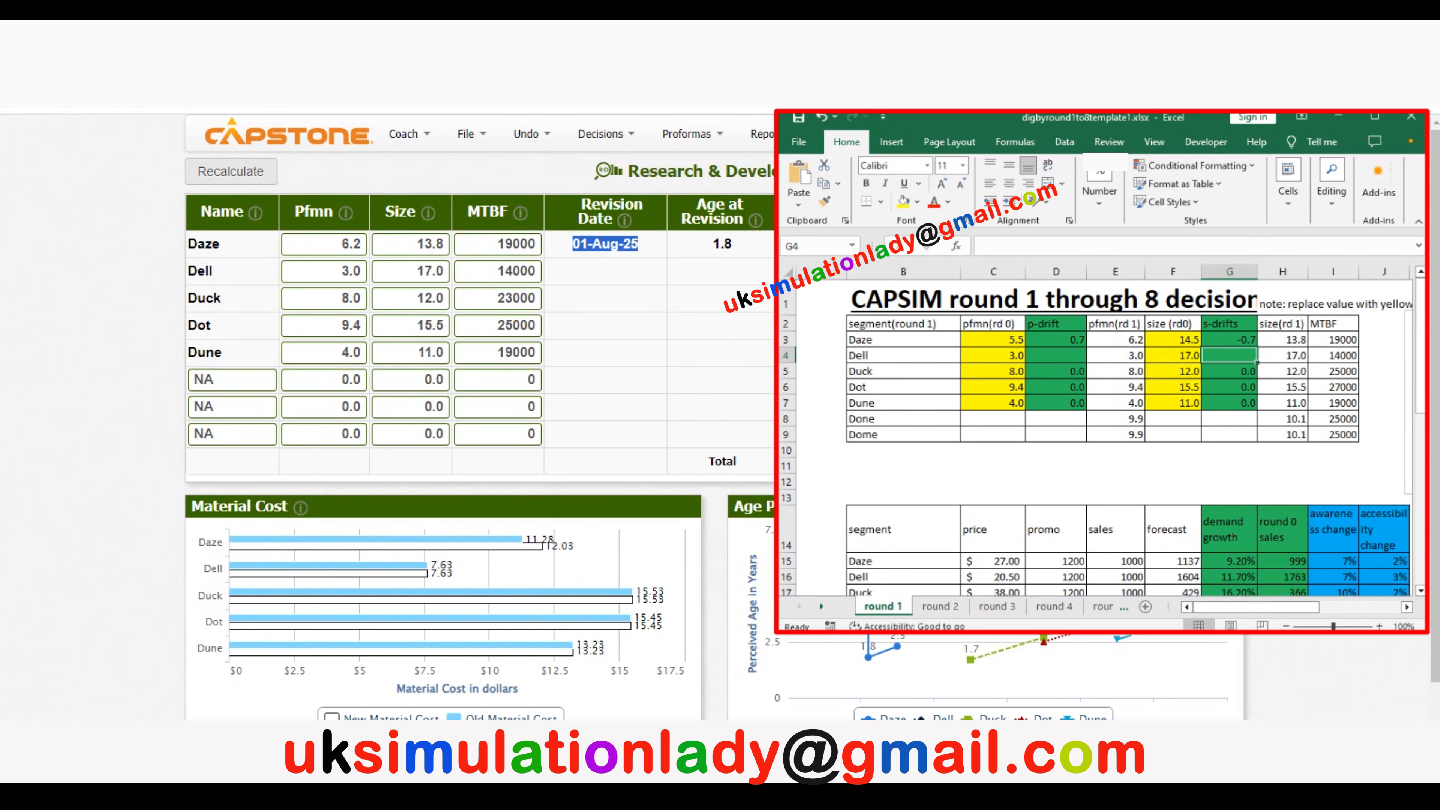
double_click(722, 244)
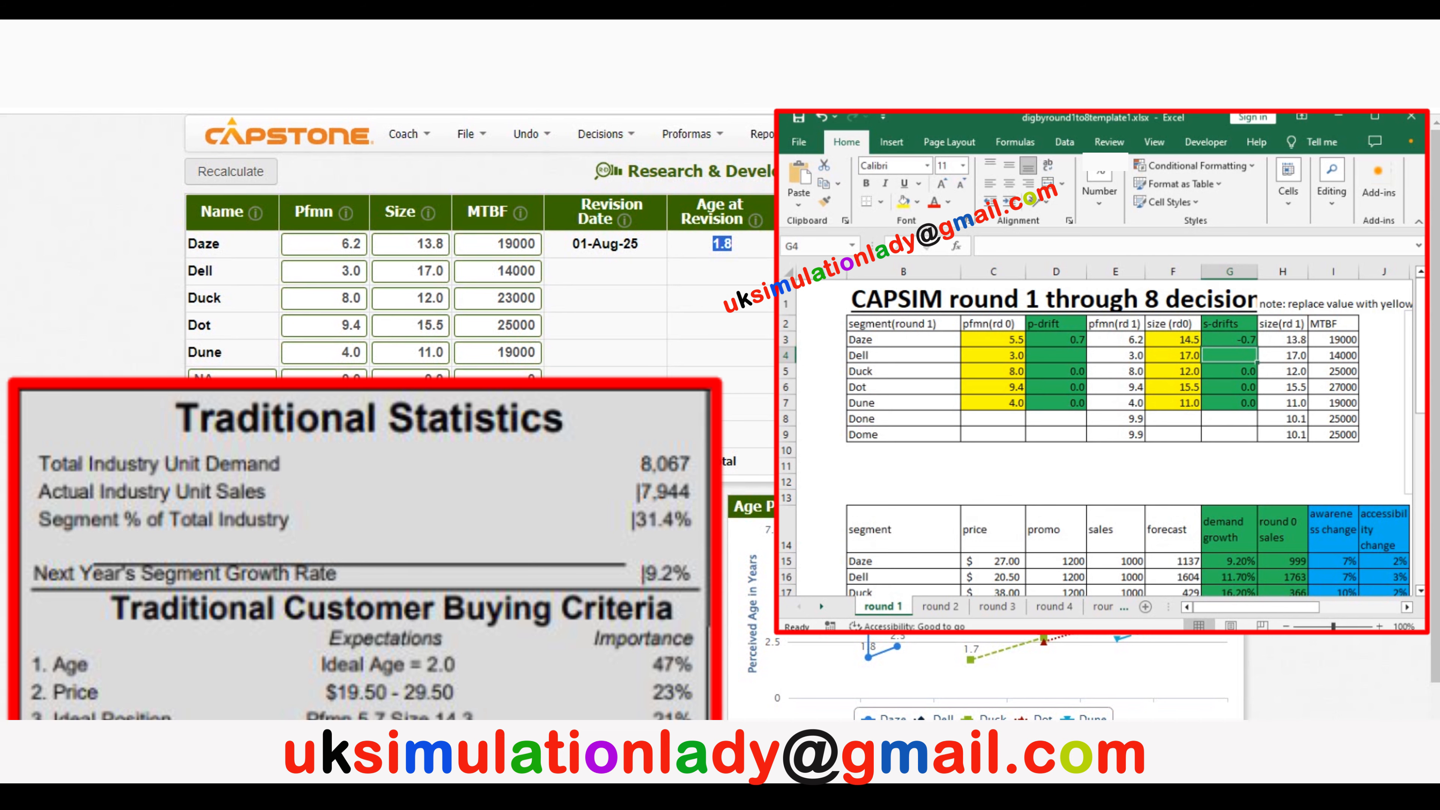
Review the segment buying criteria in the Courier report against Dell's performance and size
mouse_move(726, 769)
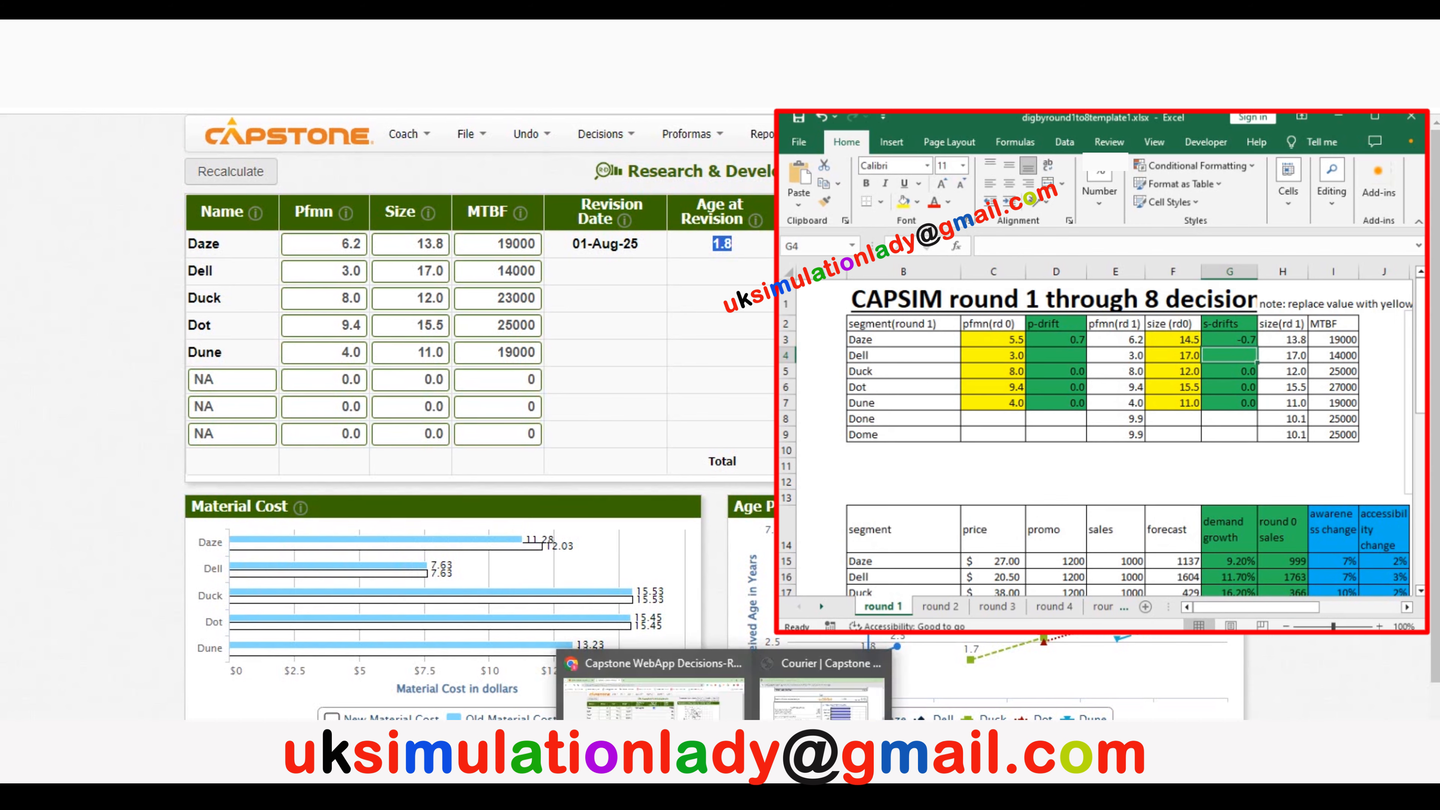
click(822, 689)
scroll(528, 414, down, 15)
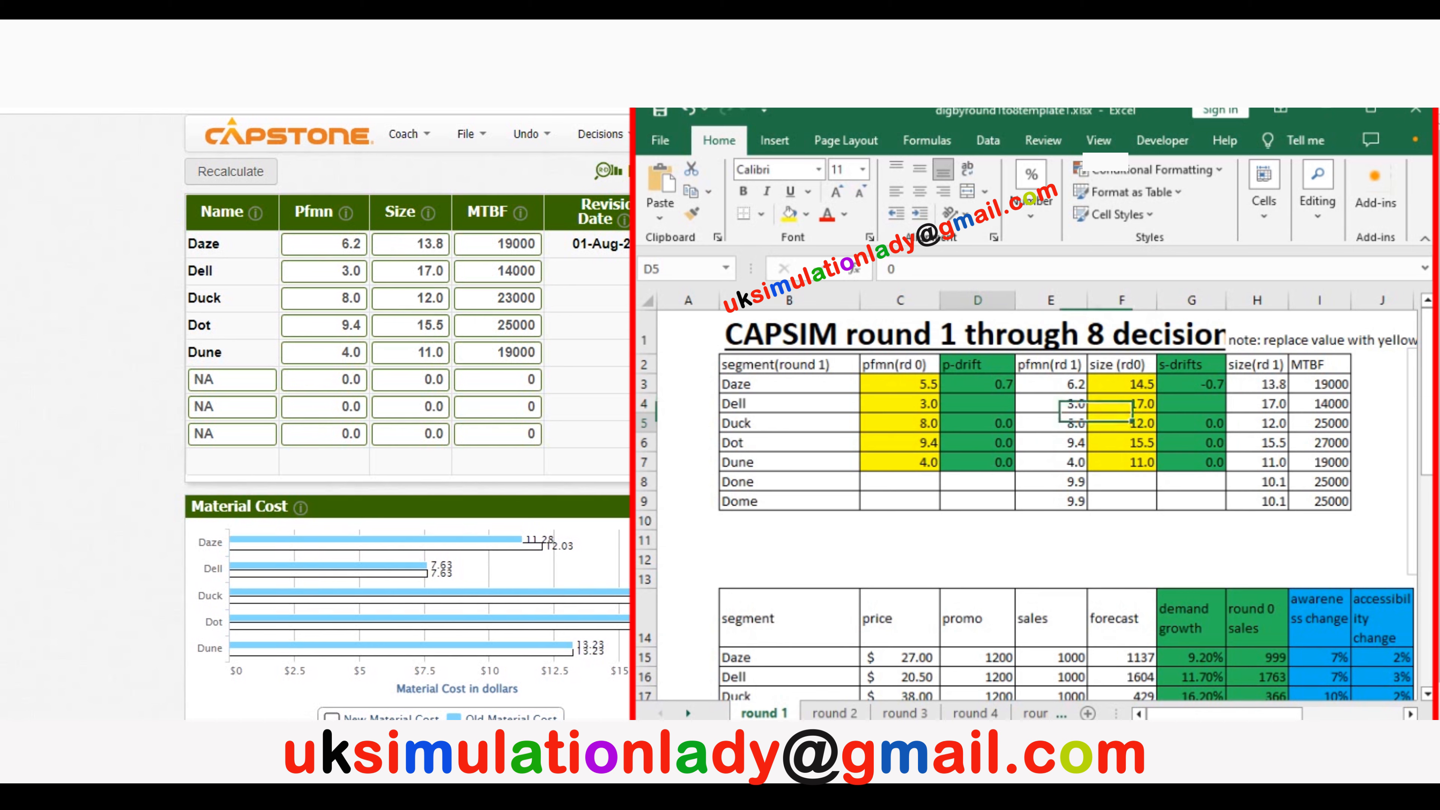
drag(334, 271, 444, 271)
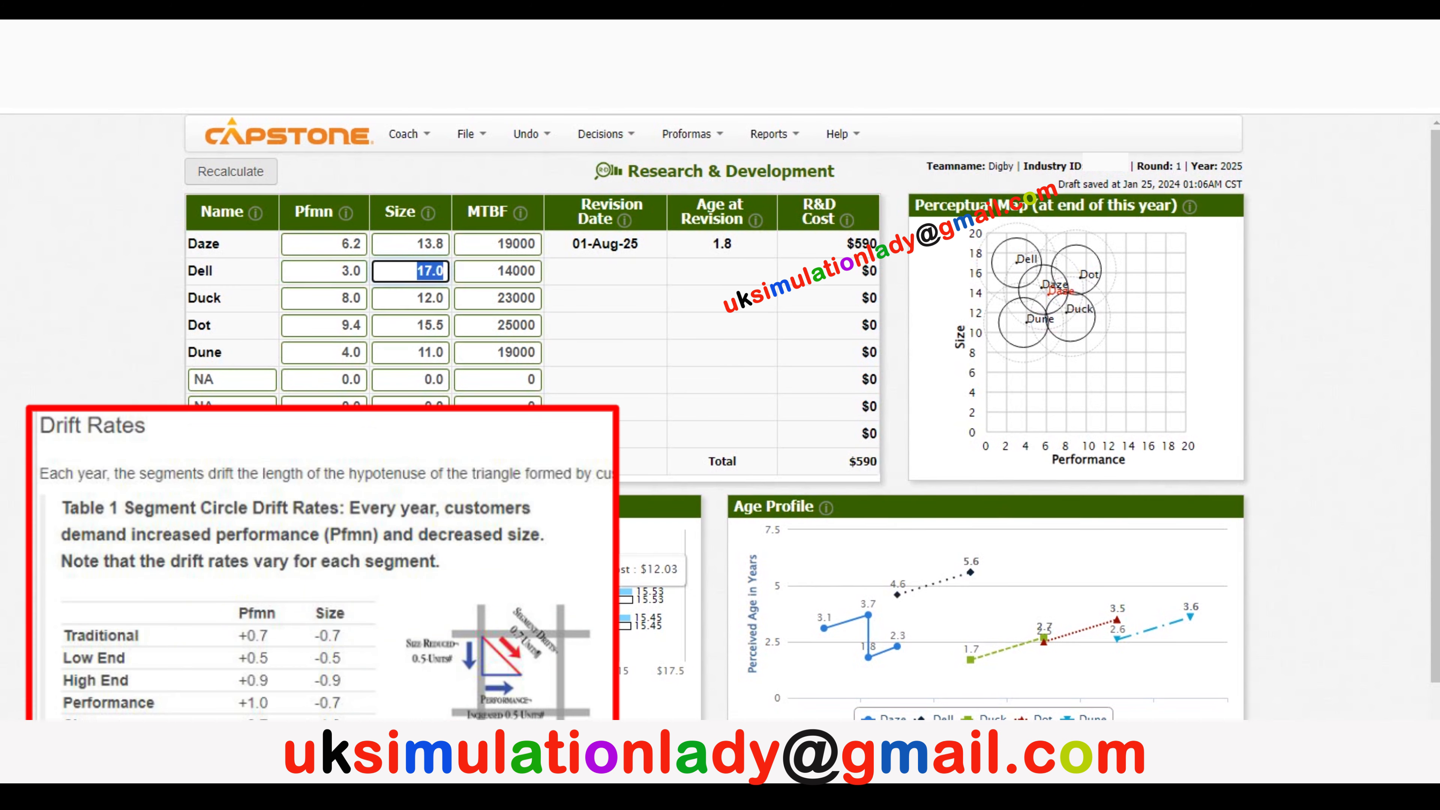
mouse_move(743, 755)
click(822, 698)
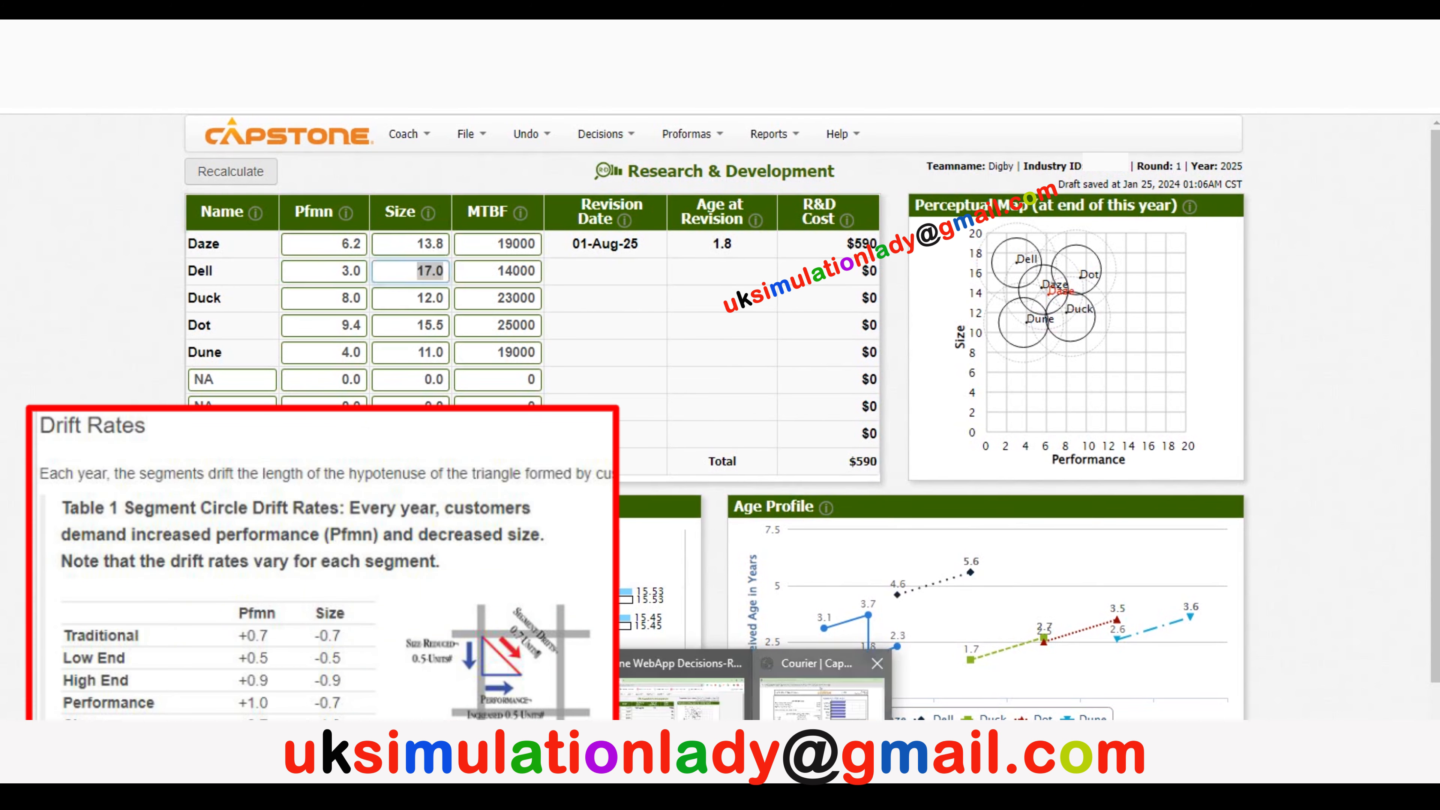
scroll(589, 397, up, 10)
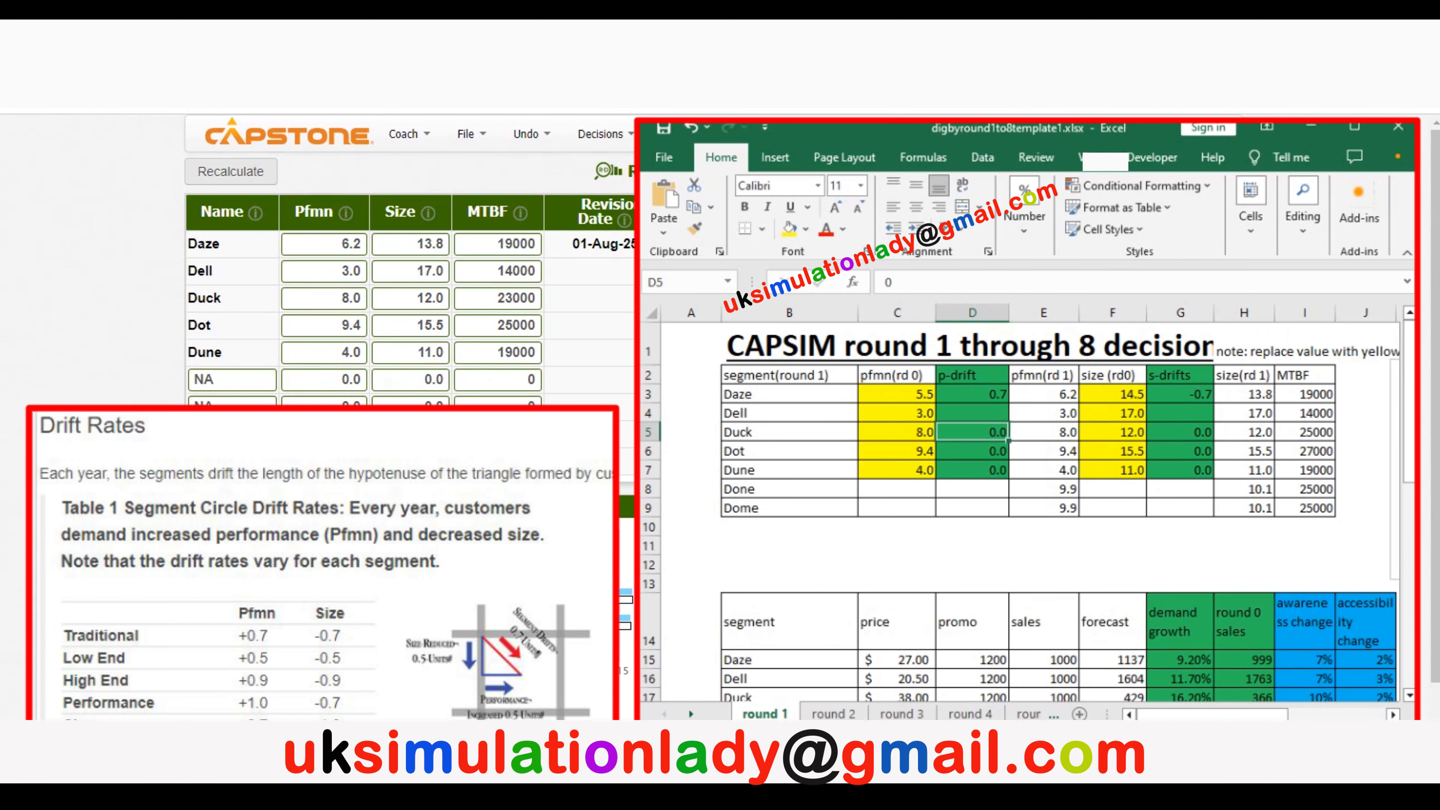
Enter Duck's p-drift of 0.9 and s-drift of -0.9 in the spreadsheet, and set its R&D performance to 8.9 and size to 11.1
click(324, 299)
double_click(972, 433)
key(BackSpace)
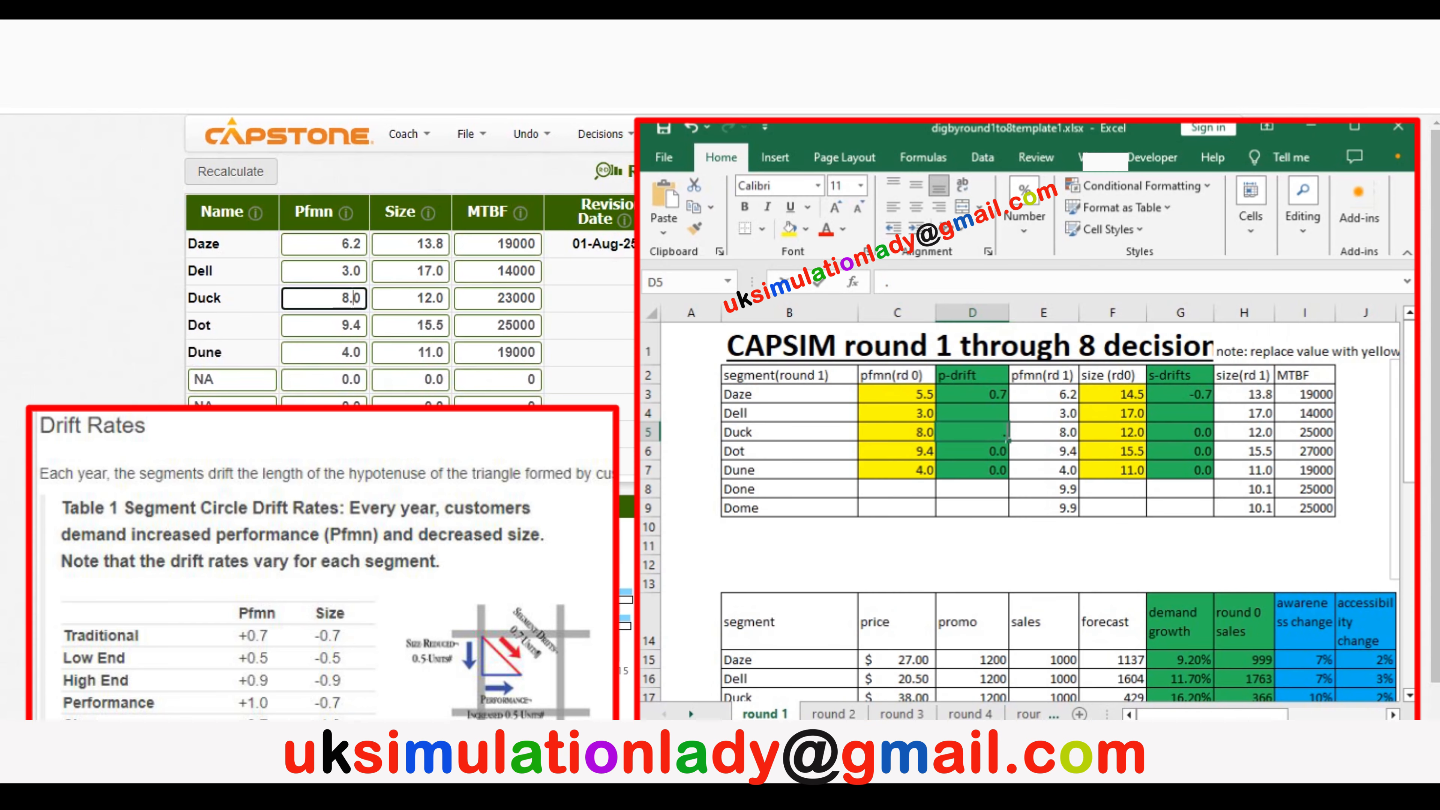
double_click(350, 299)
text(.98.9)
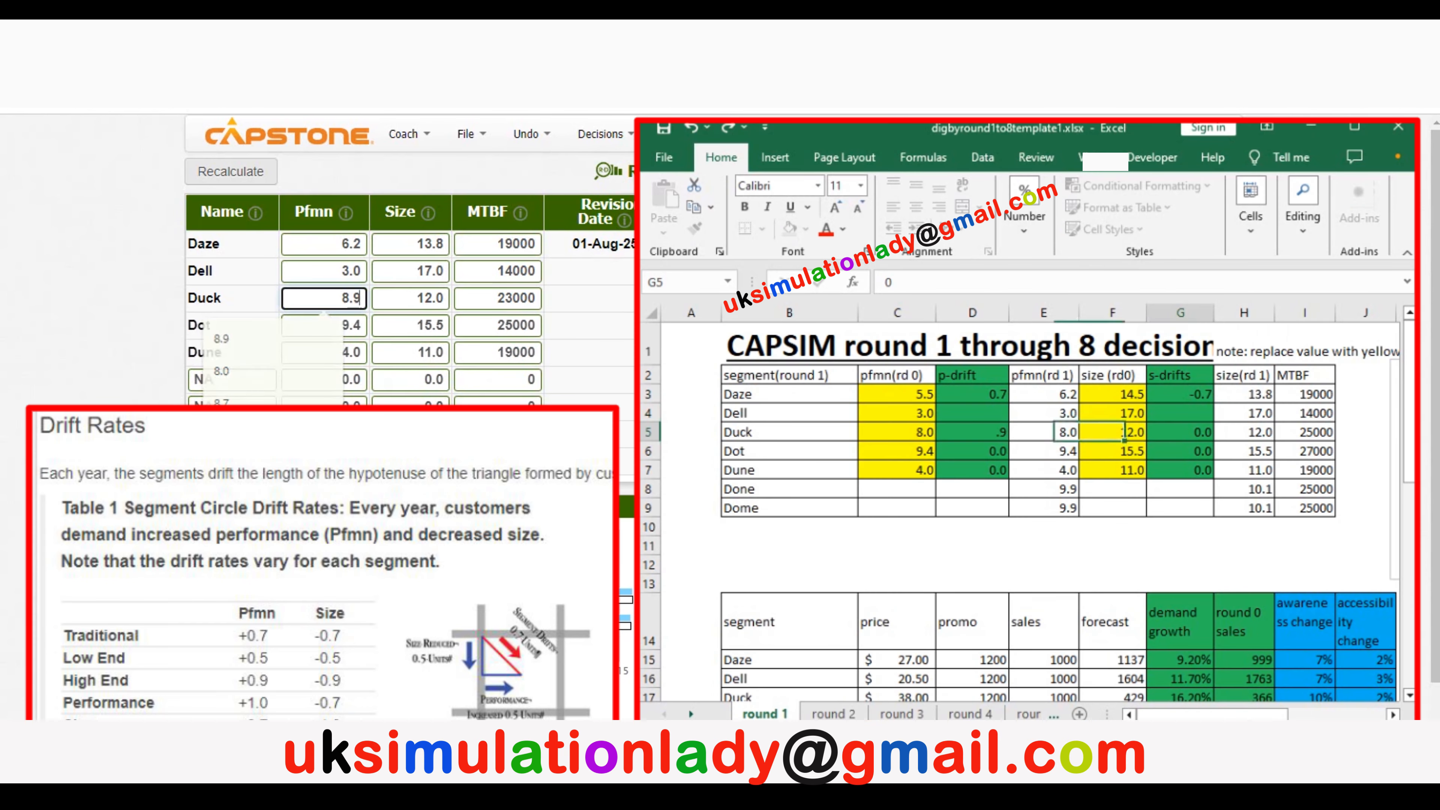
double_click(429, 299)
text(11.1)
key(Return)
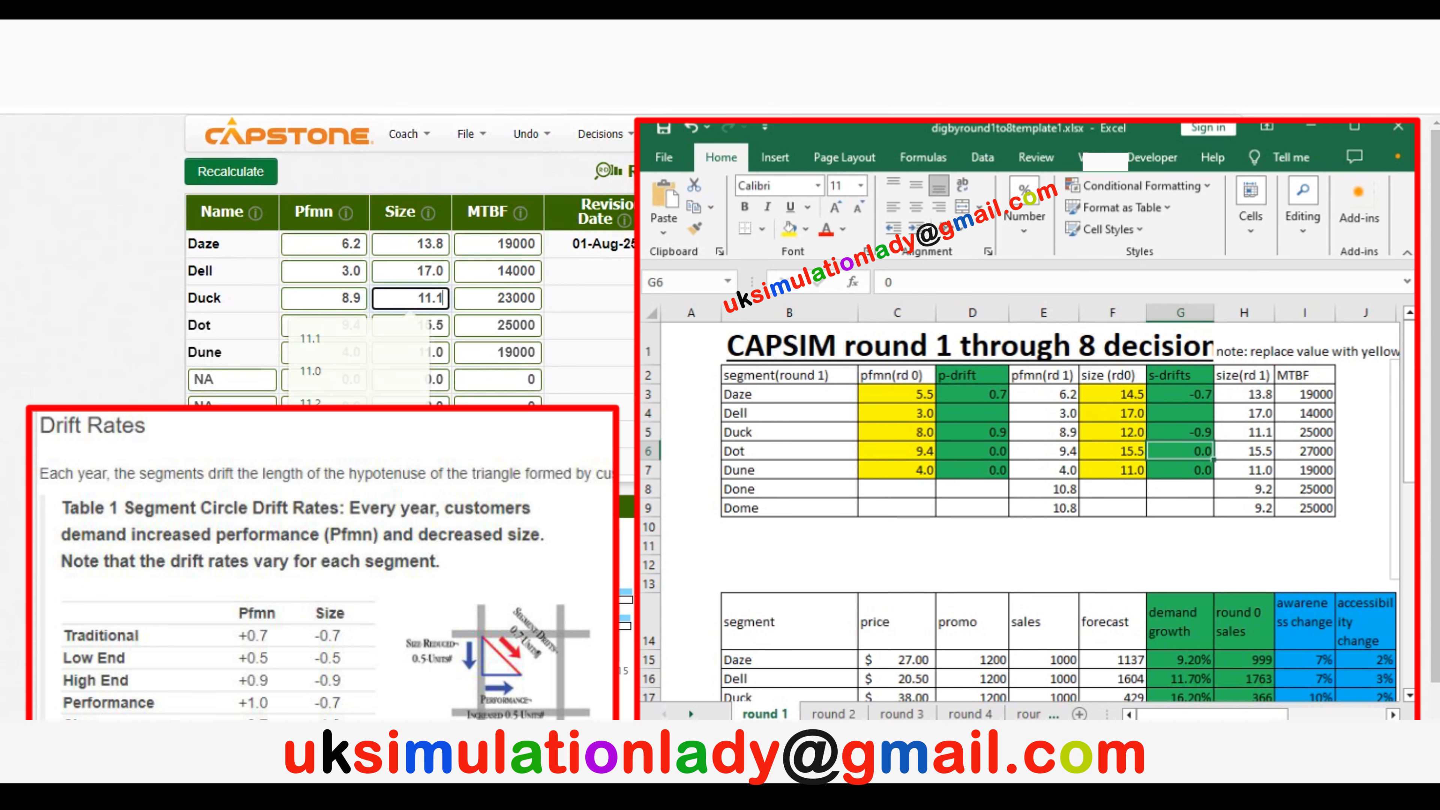
Set Duck's MTBF to 25000, recalculate, and compare its specifications with the High End criteria in the Courier report
click(506, 298)
key(Delete)
key(Delete)
key(Delete)
key(Delete)
text(500)
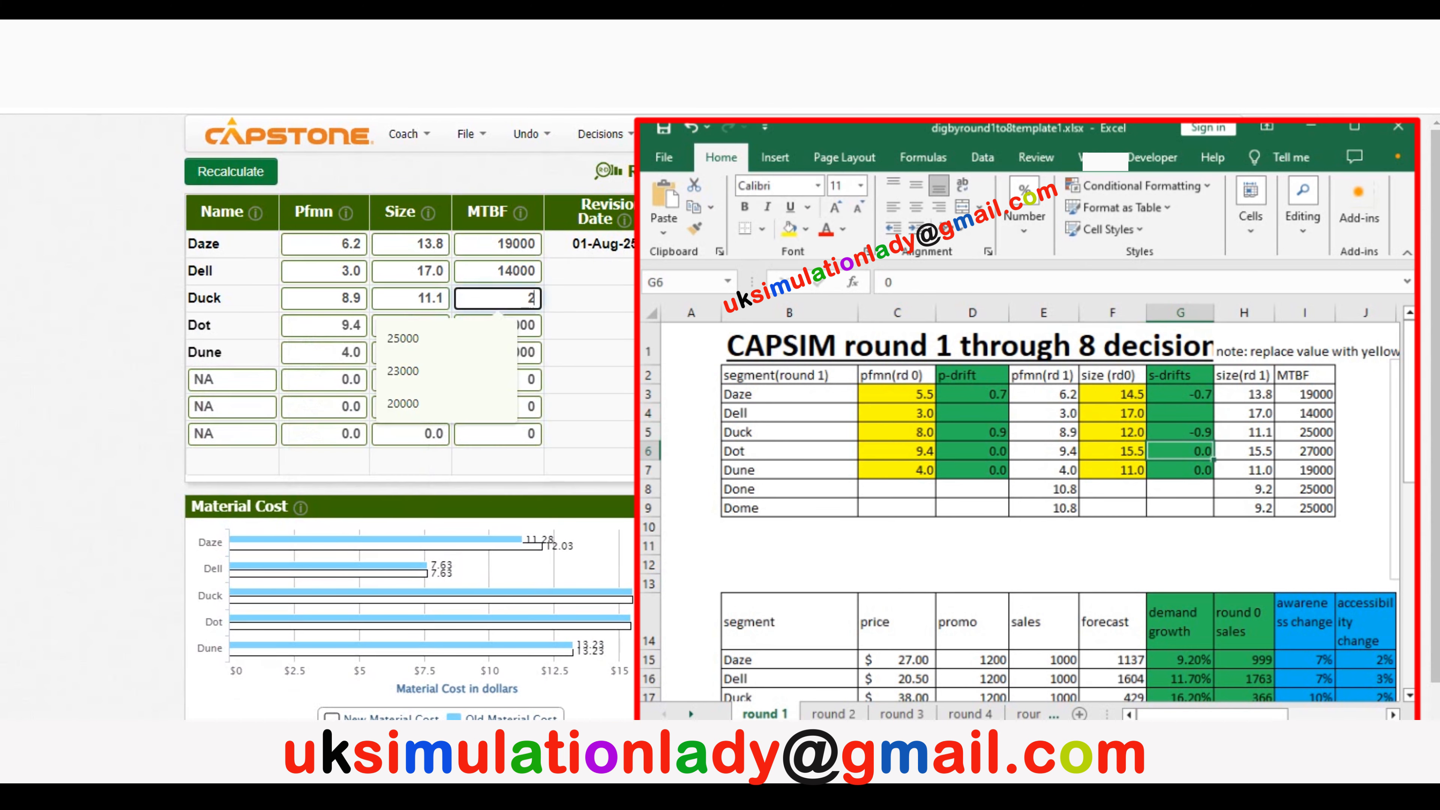
text(0)
key(Return)
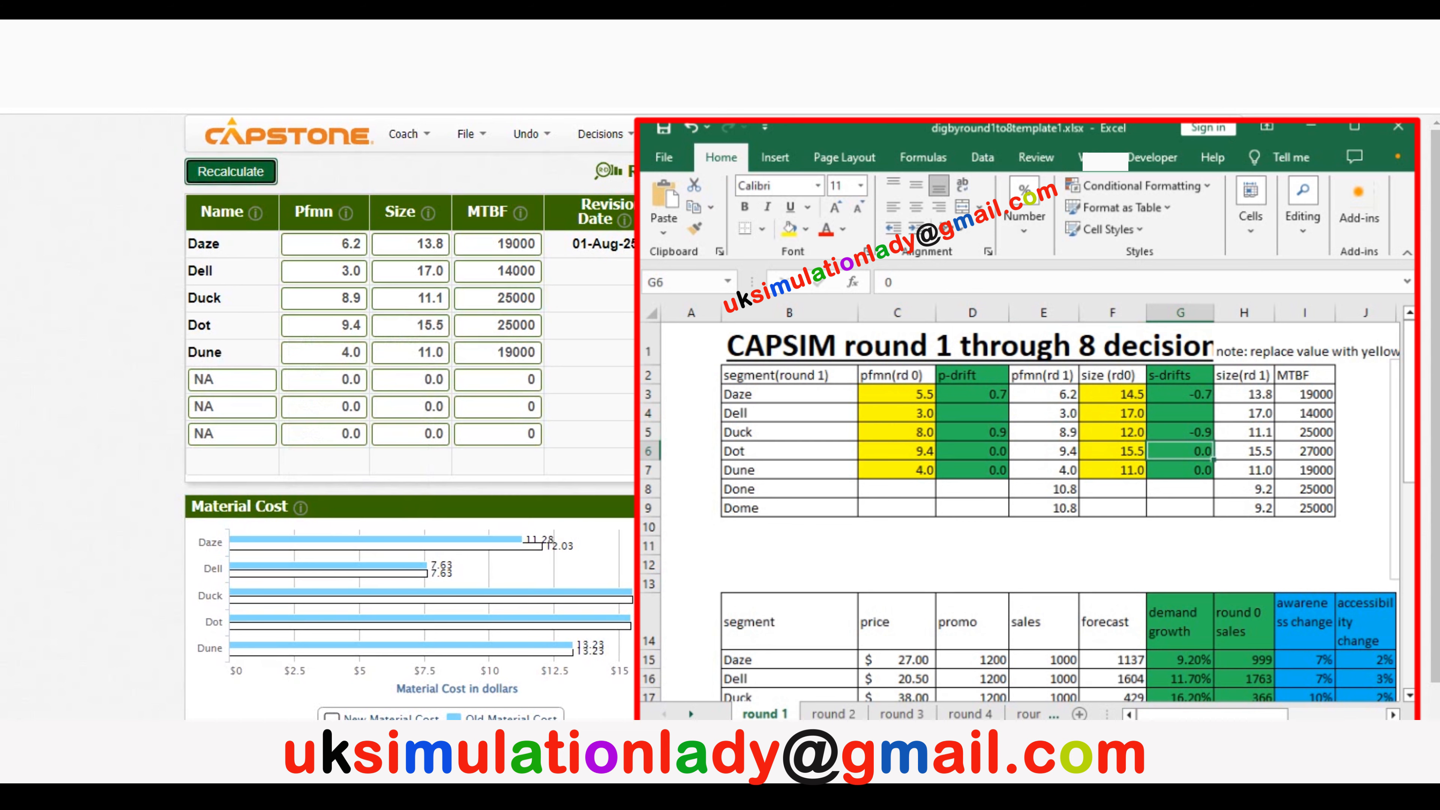
key(alt+Tab)
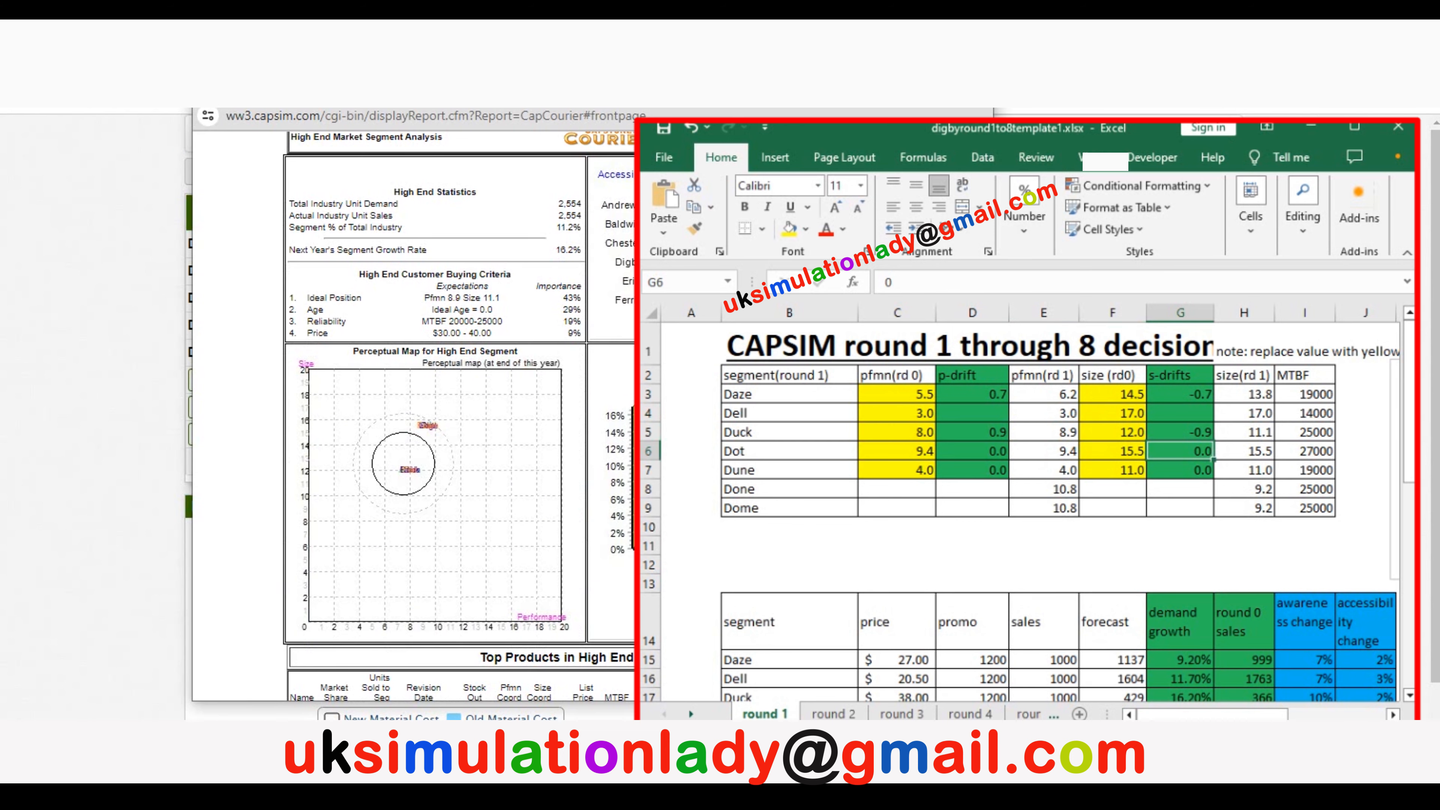
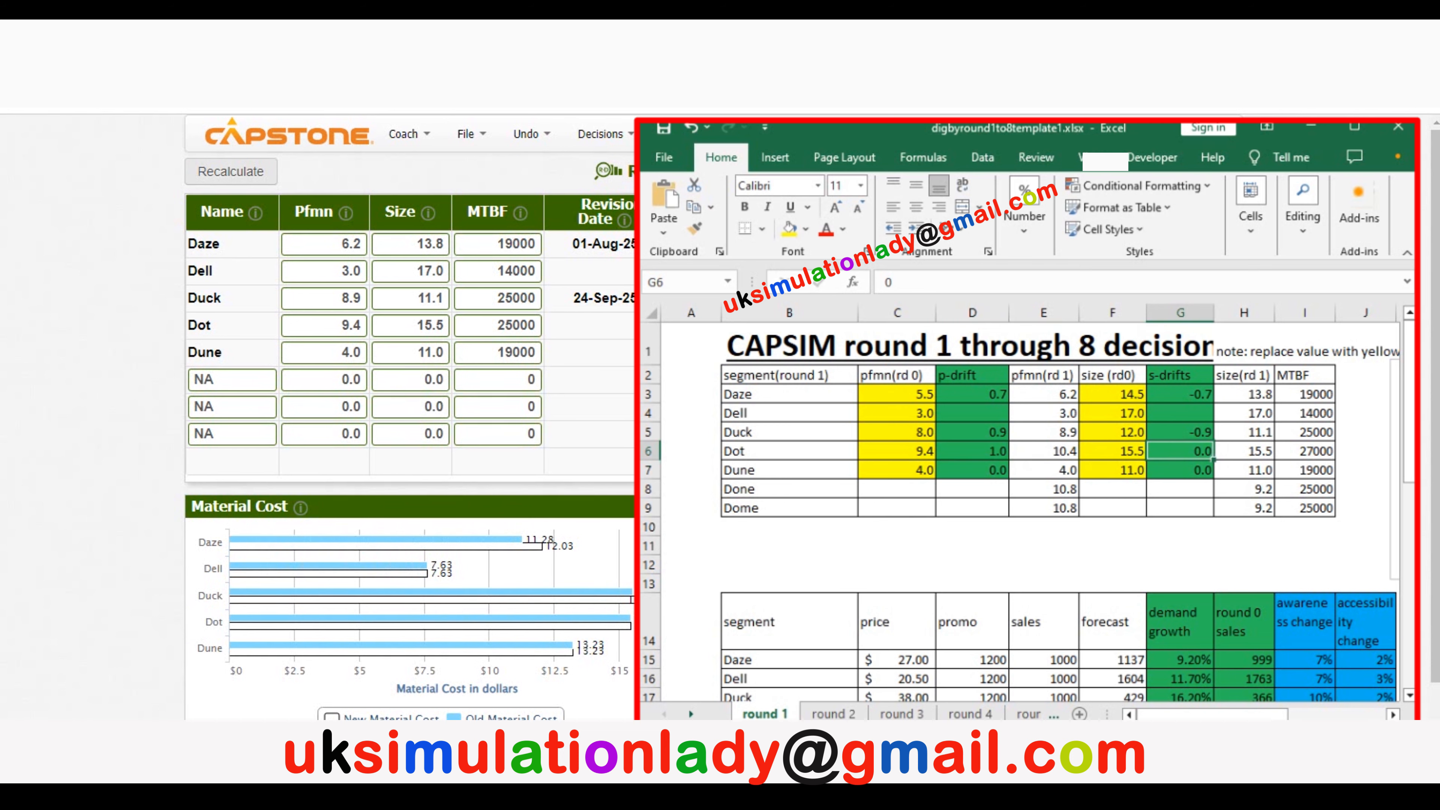
Check the Performance segment criteria in the Courier report and enter Dot's s-drift as -0.8 in the spreadsheet
key(alt+Tab)
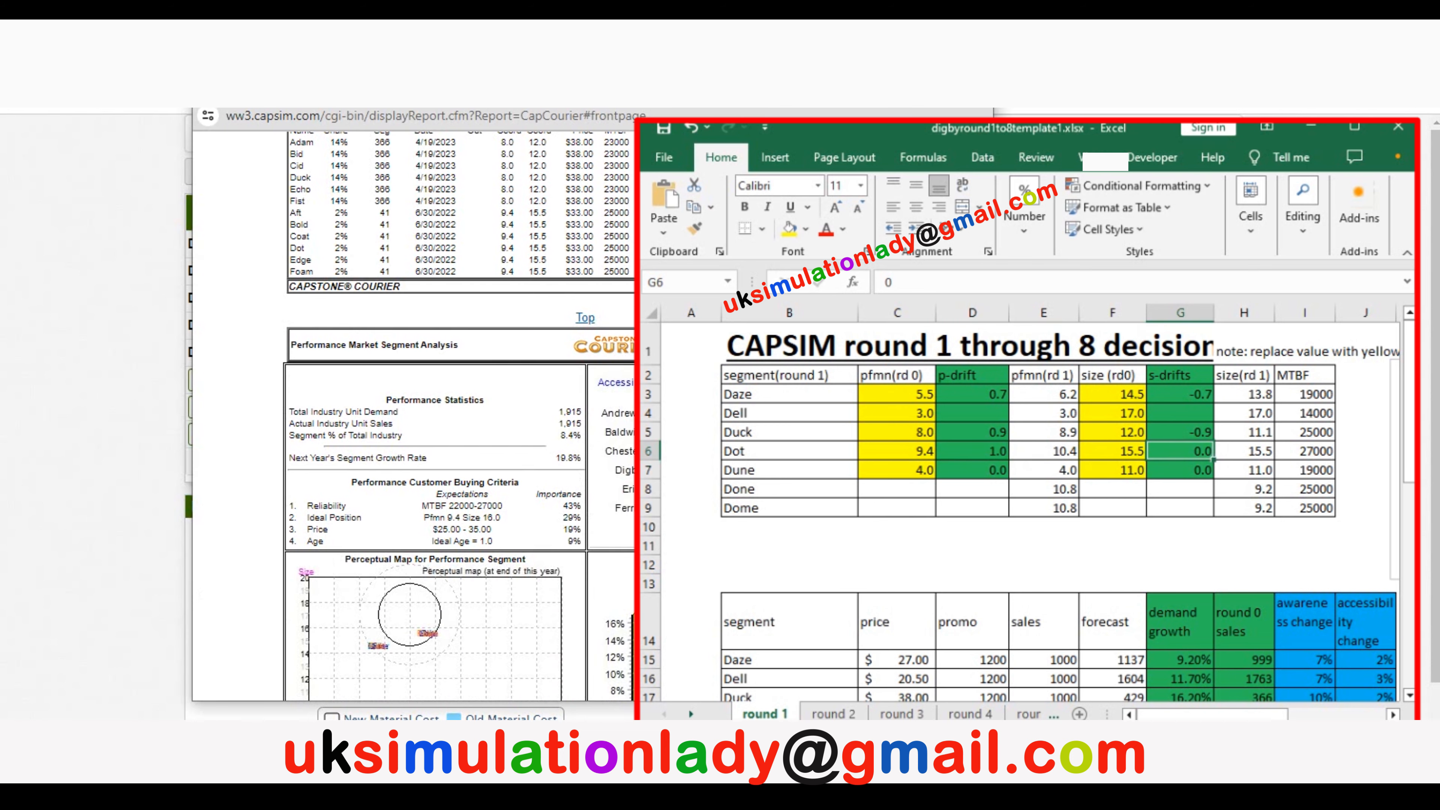
text(-.8)
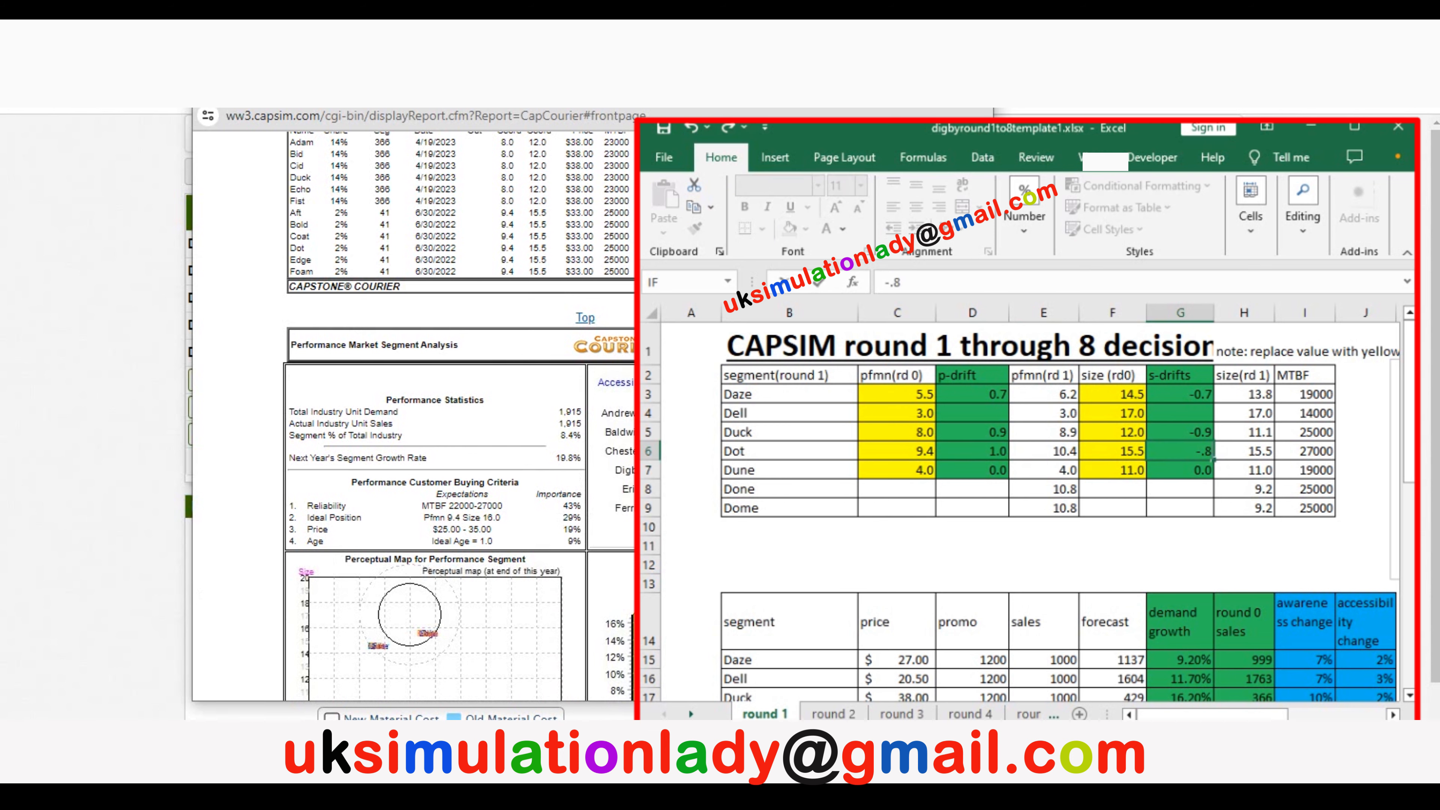
key(Return)
key(Left)
key(Left)
key(Left)
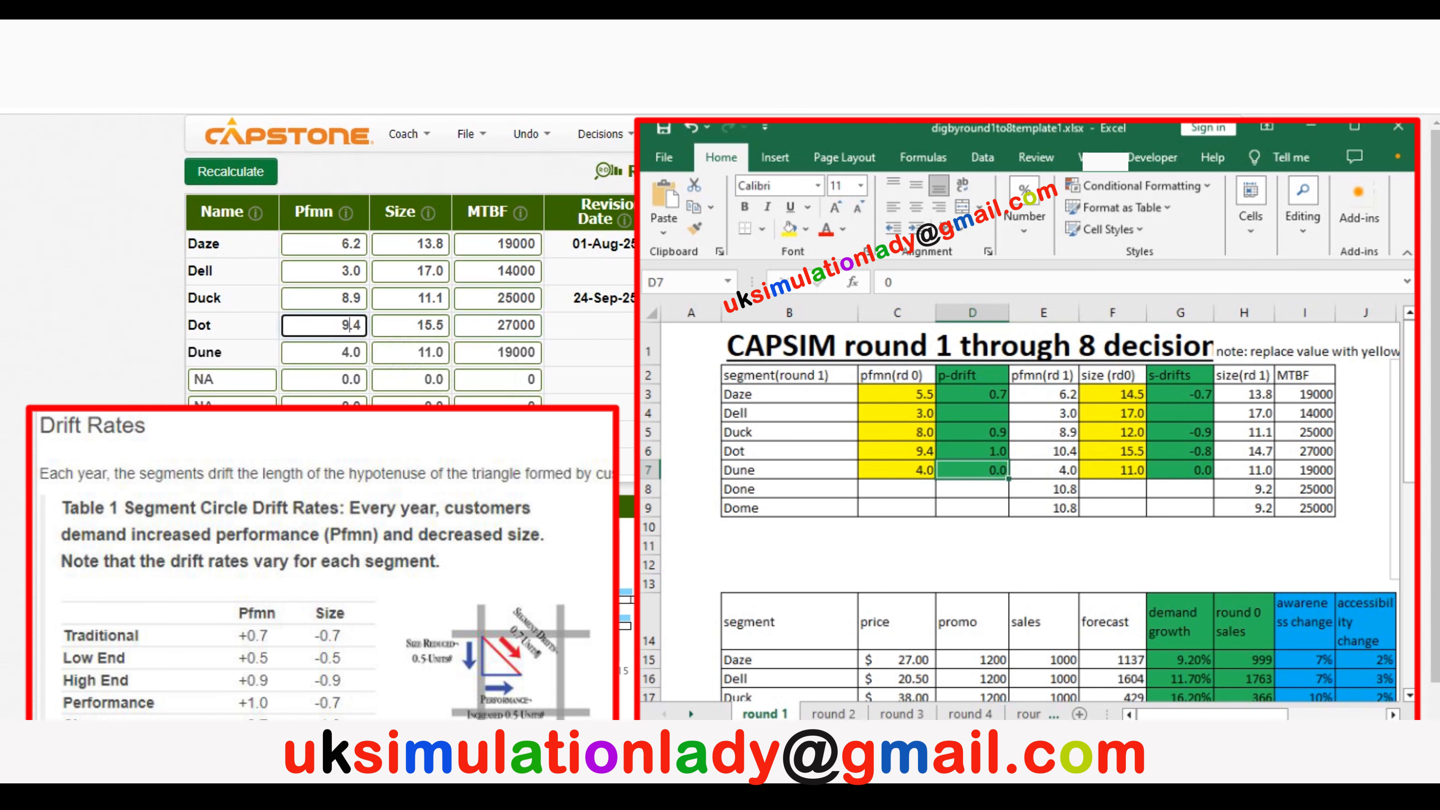
Set Dot's performance to 10.4 and size to 14.8 in the R&D decisions and recalculate
key(BackSpace)
text(10.4)
click(437, 326)
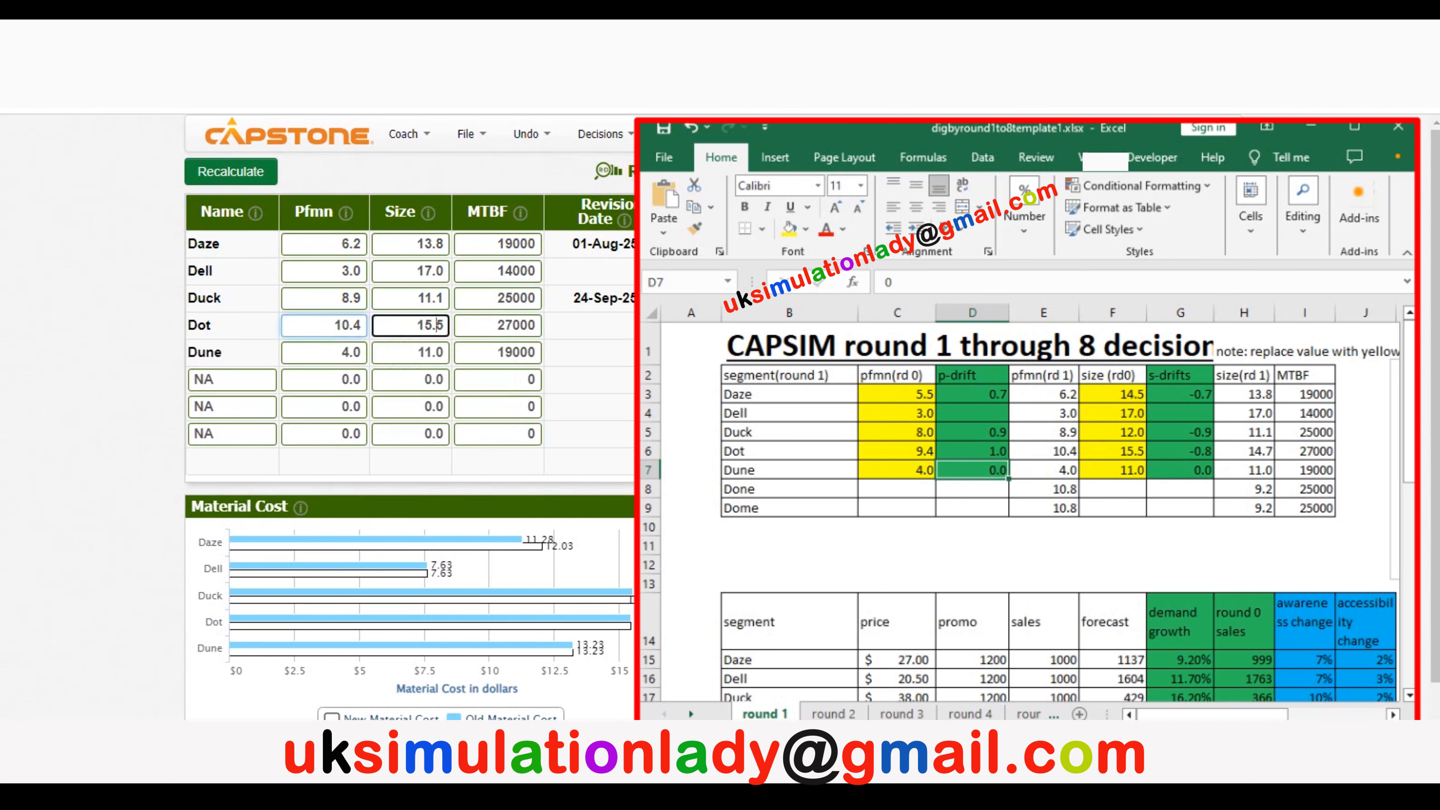
double_click(438, 325)
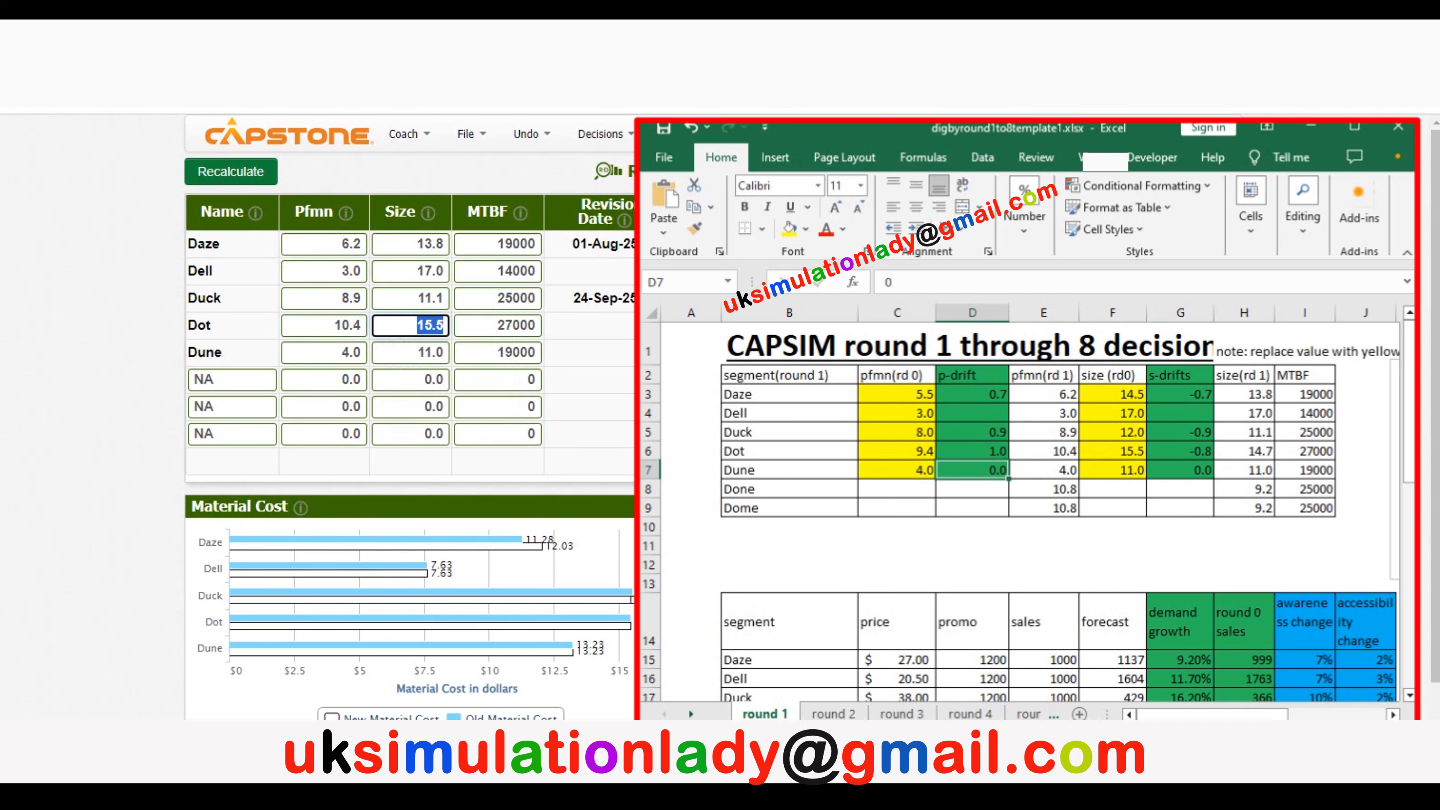
text(1)
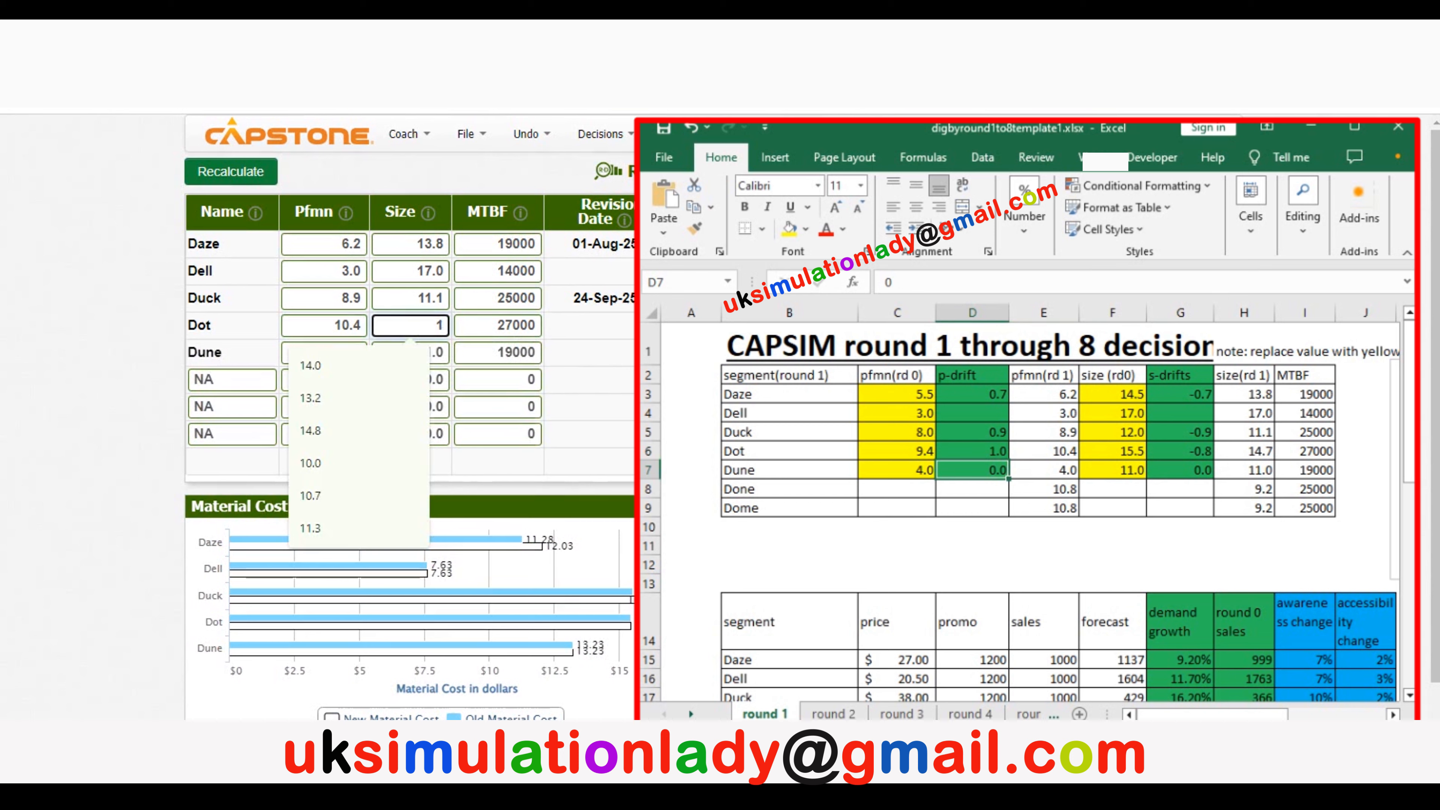
text(4.8)
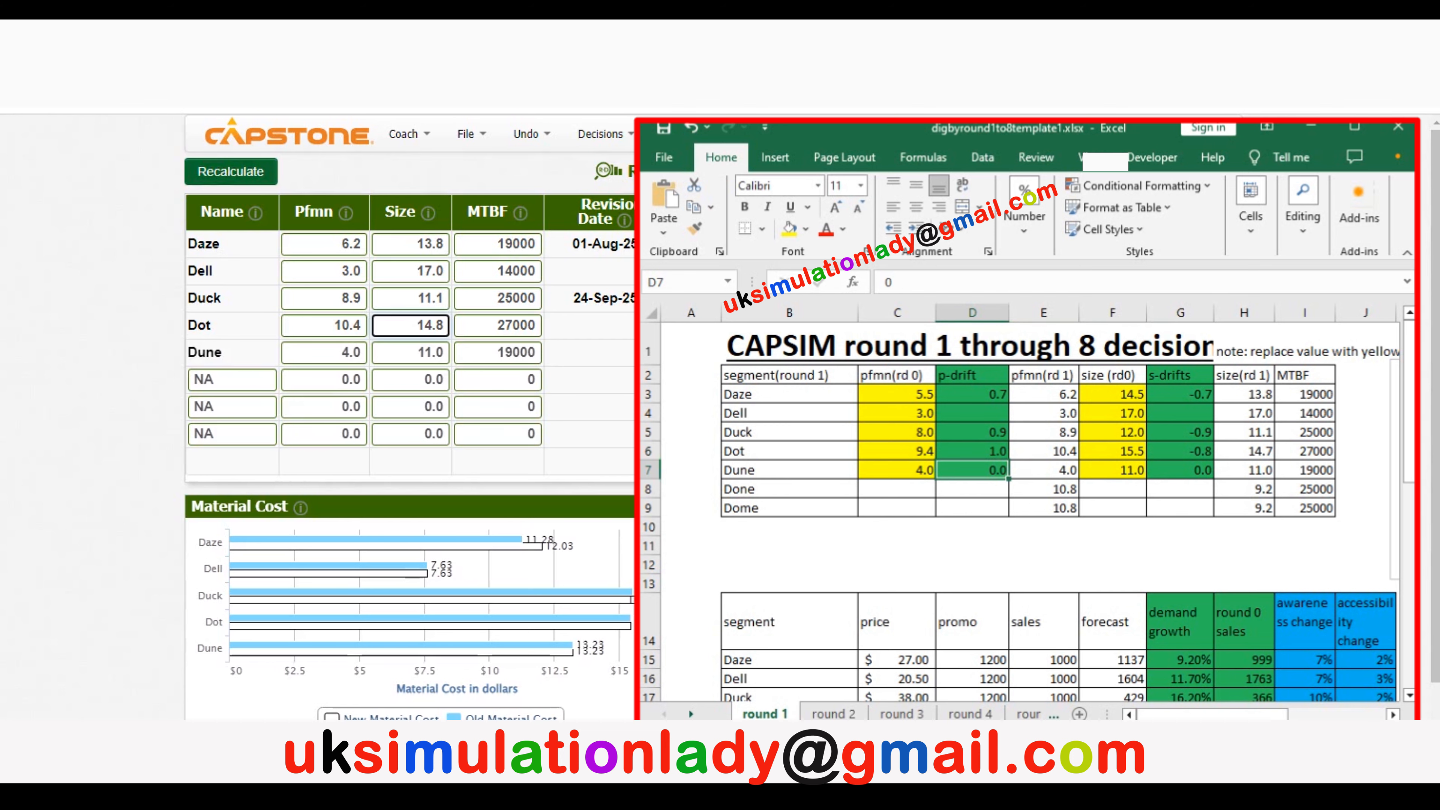
double_click(604, 325)
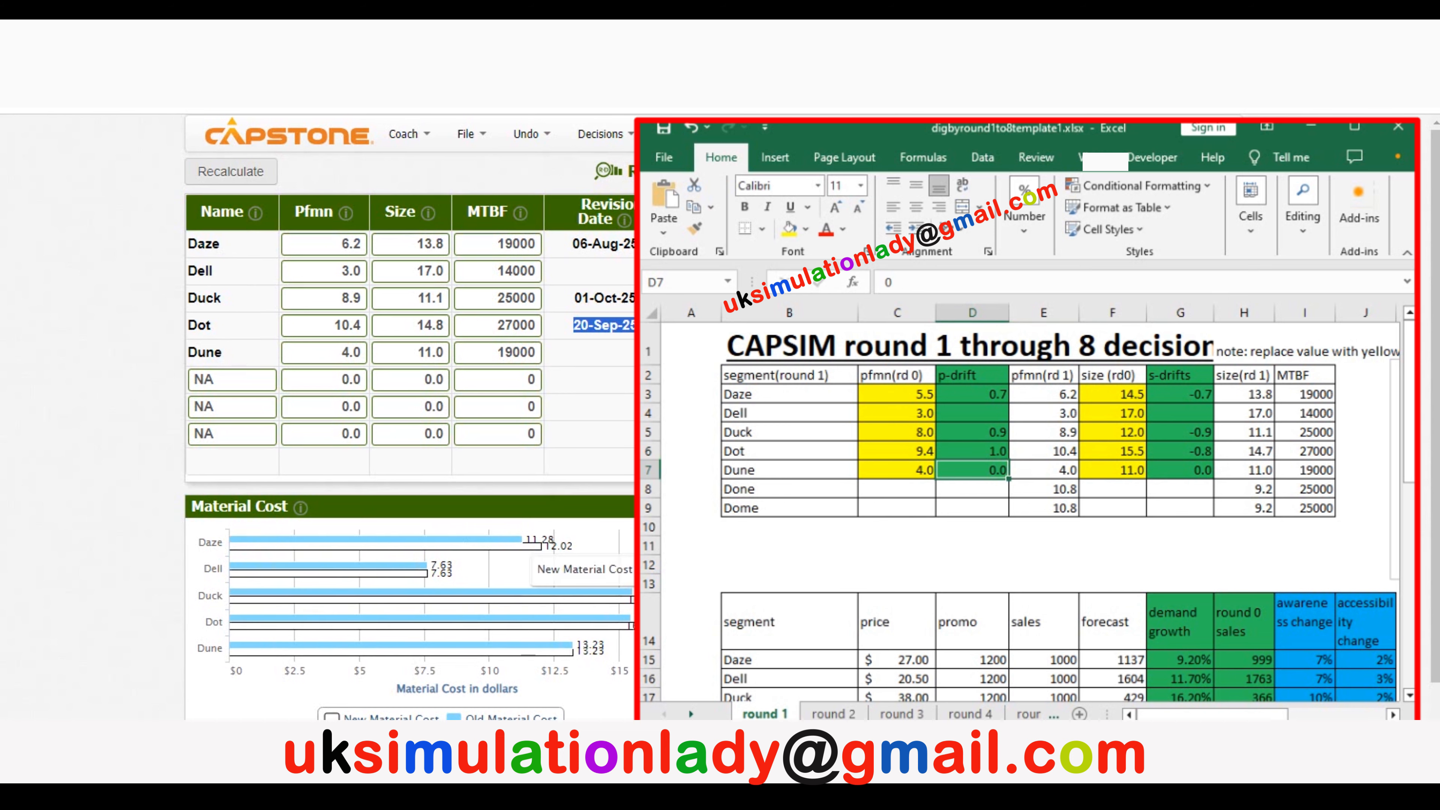
key(alt+Tab)
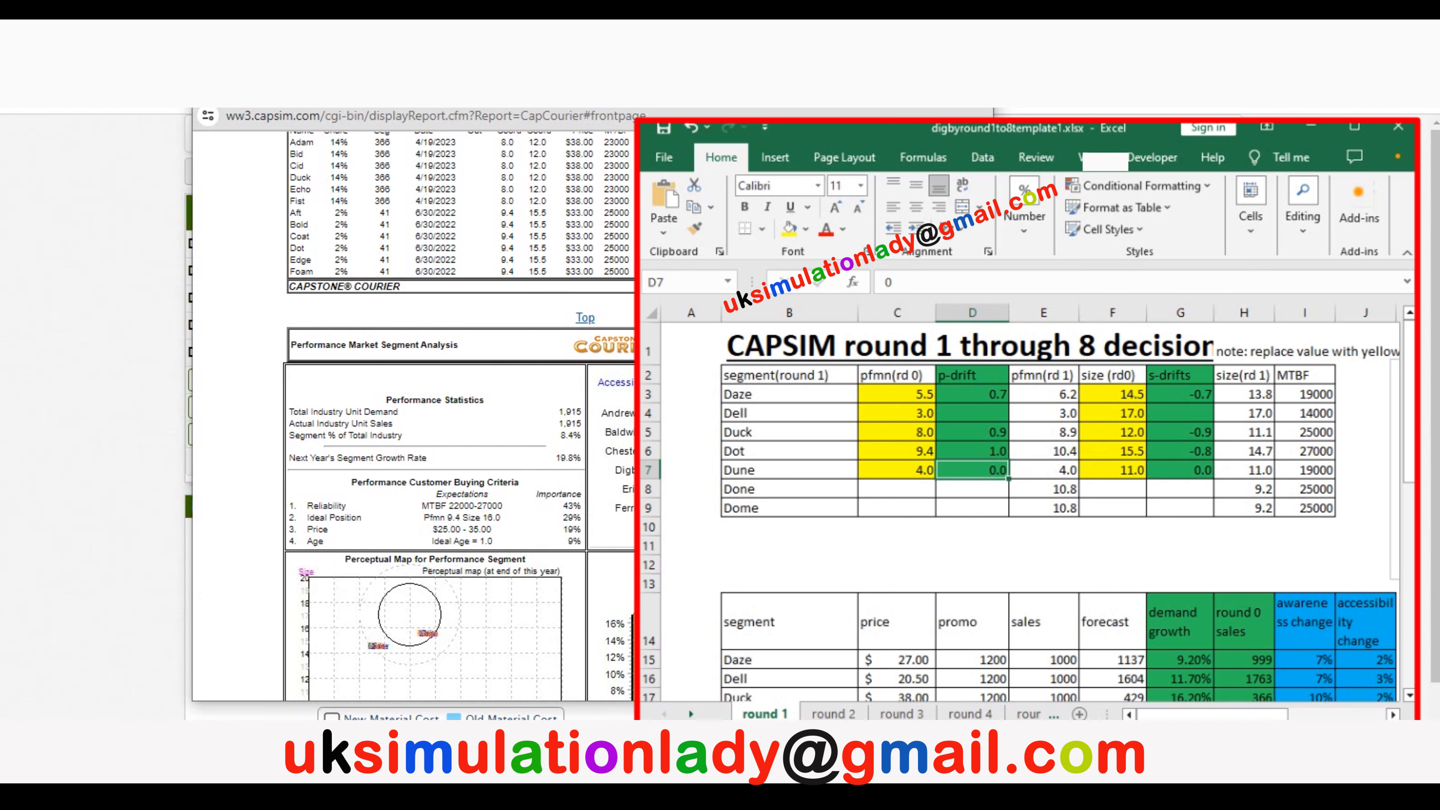
key(alt+Tab)
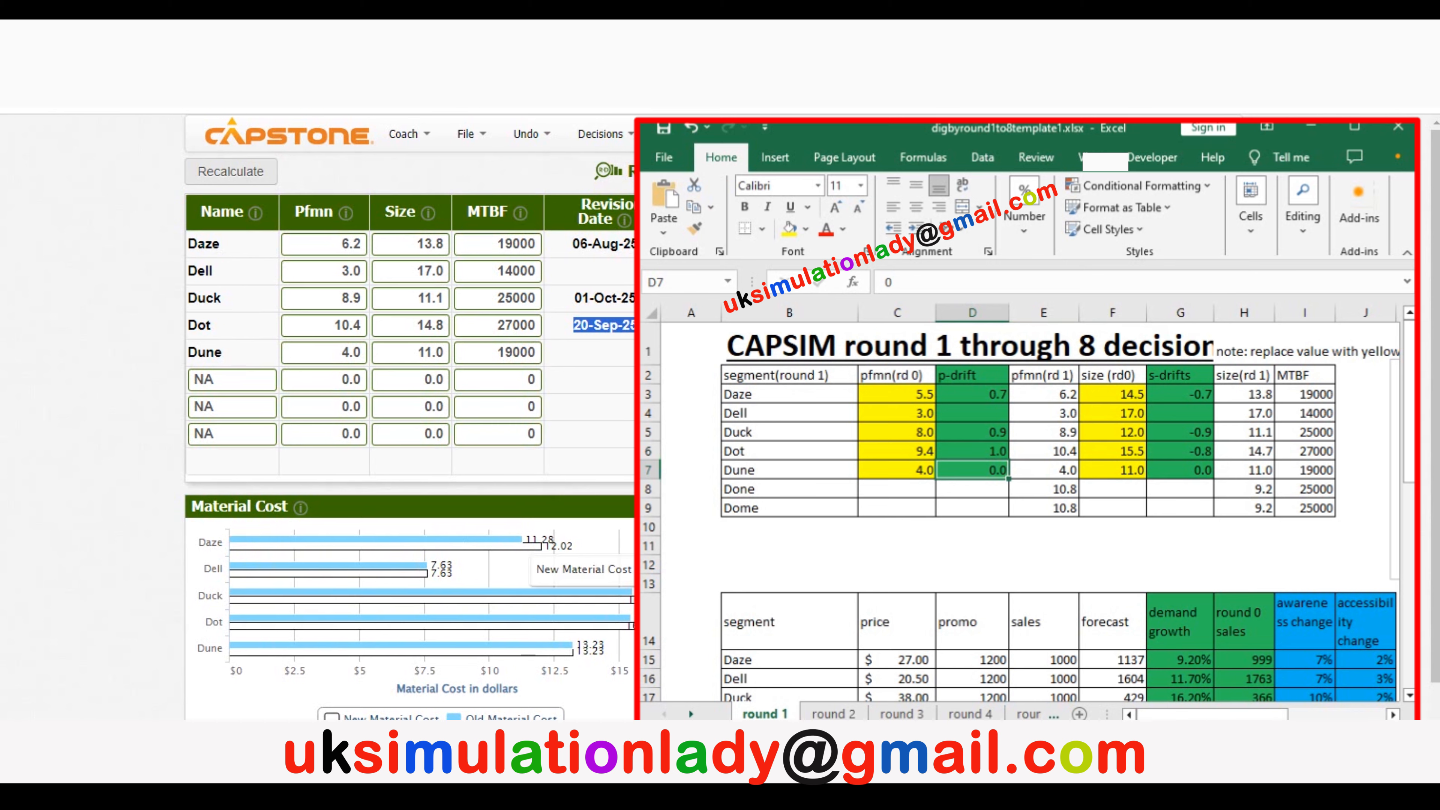
click(231, 172)
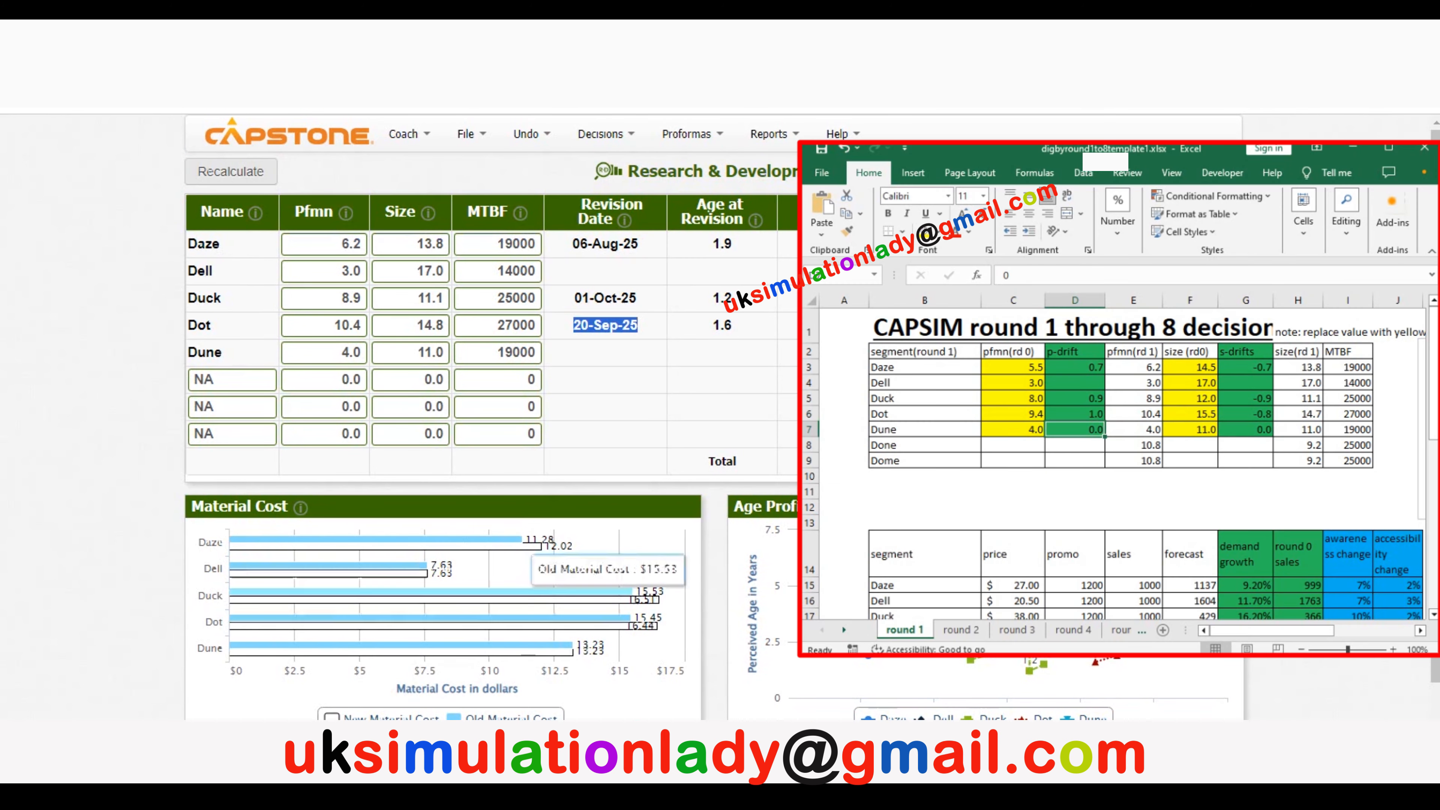
Consult the Courier's Size segment criteria, enter Dune's p-drift as 0.7 in the spreadsheet and set its R&D performance to 4.7
mouse_move(720, 770)
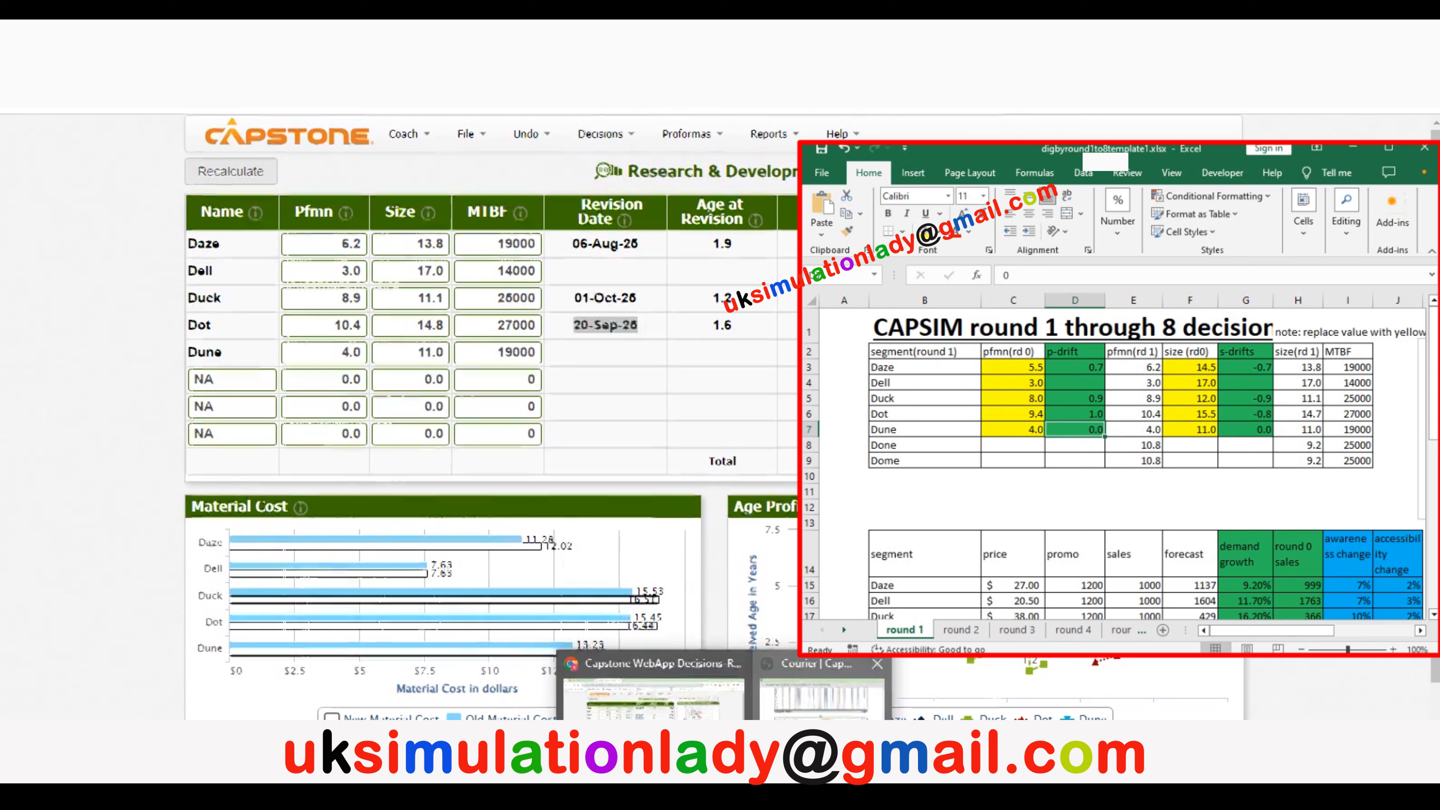
click(813, 702)
scroll(579, 414, down, 10)
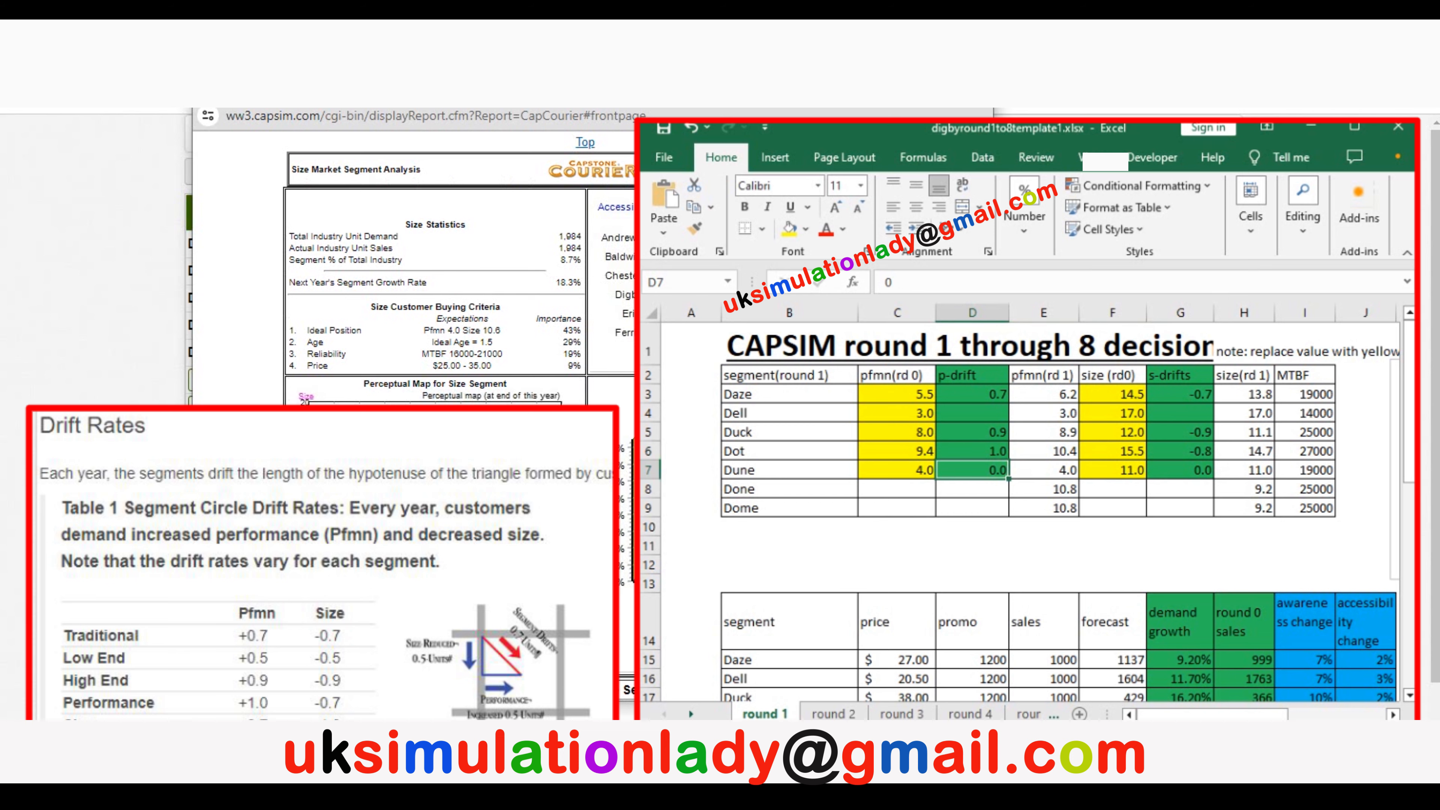
text(.7)
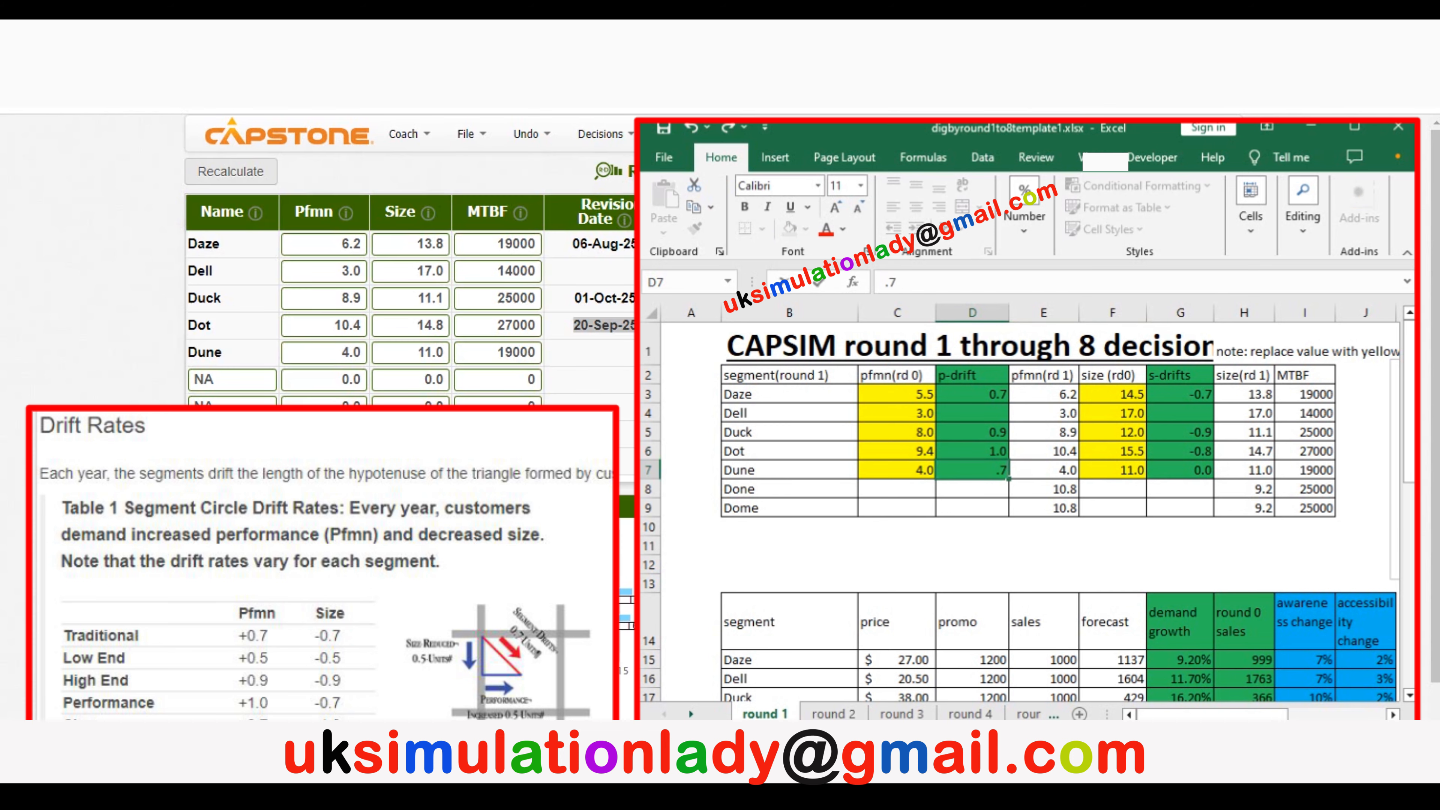
click(1179, 470)
double_click(351, 353)
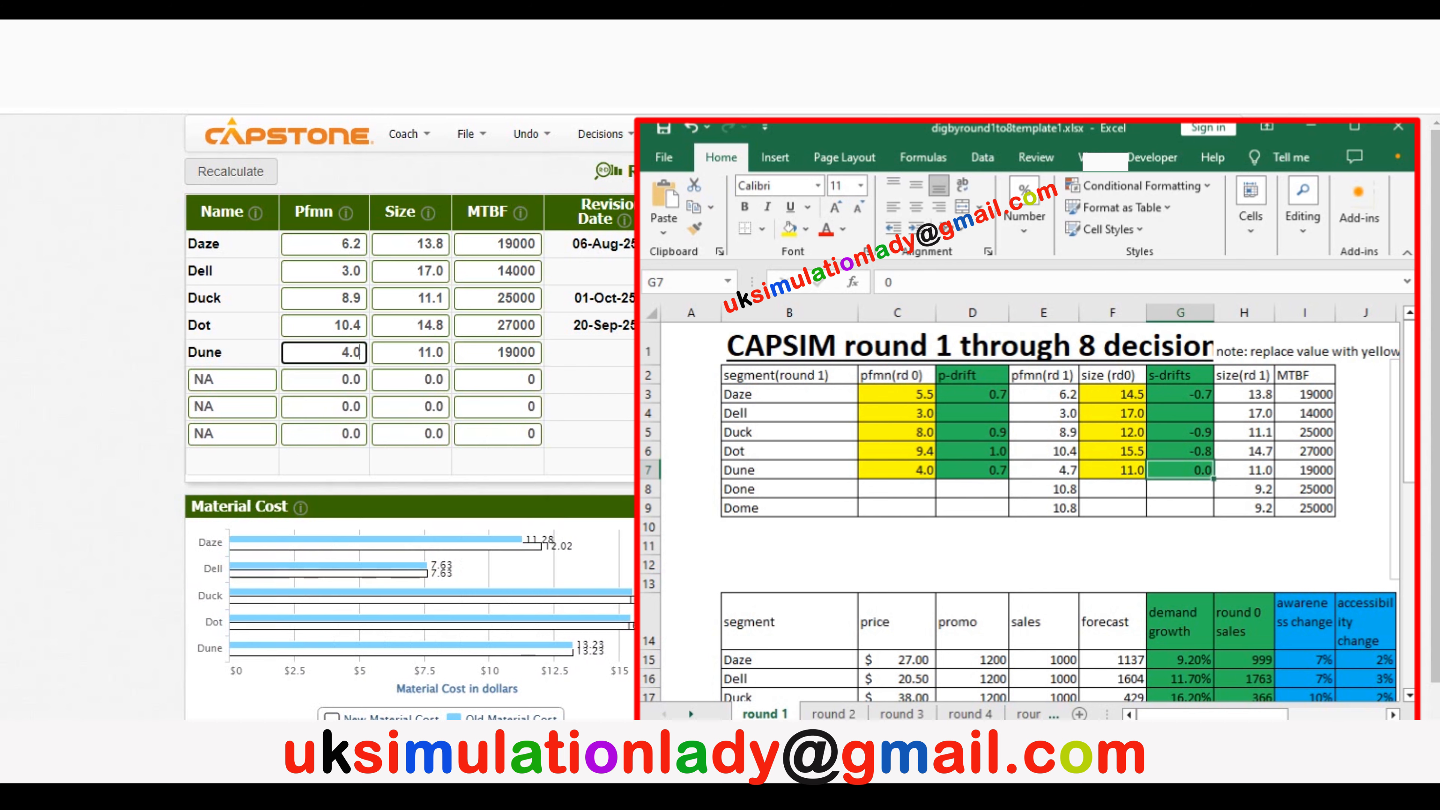
text(4)
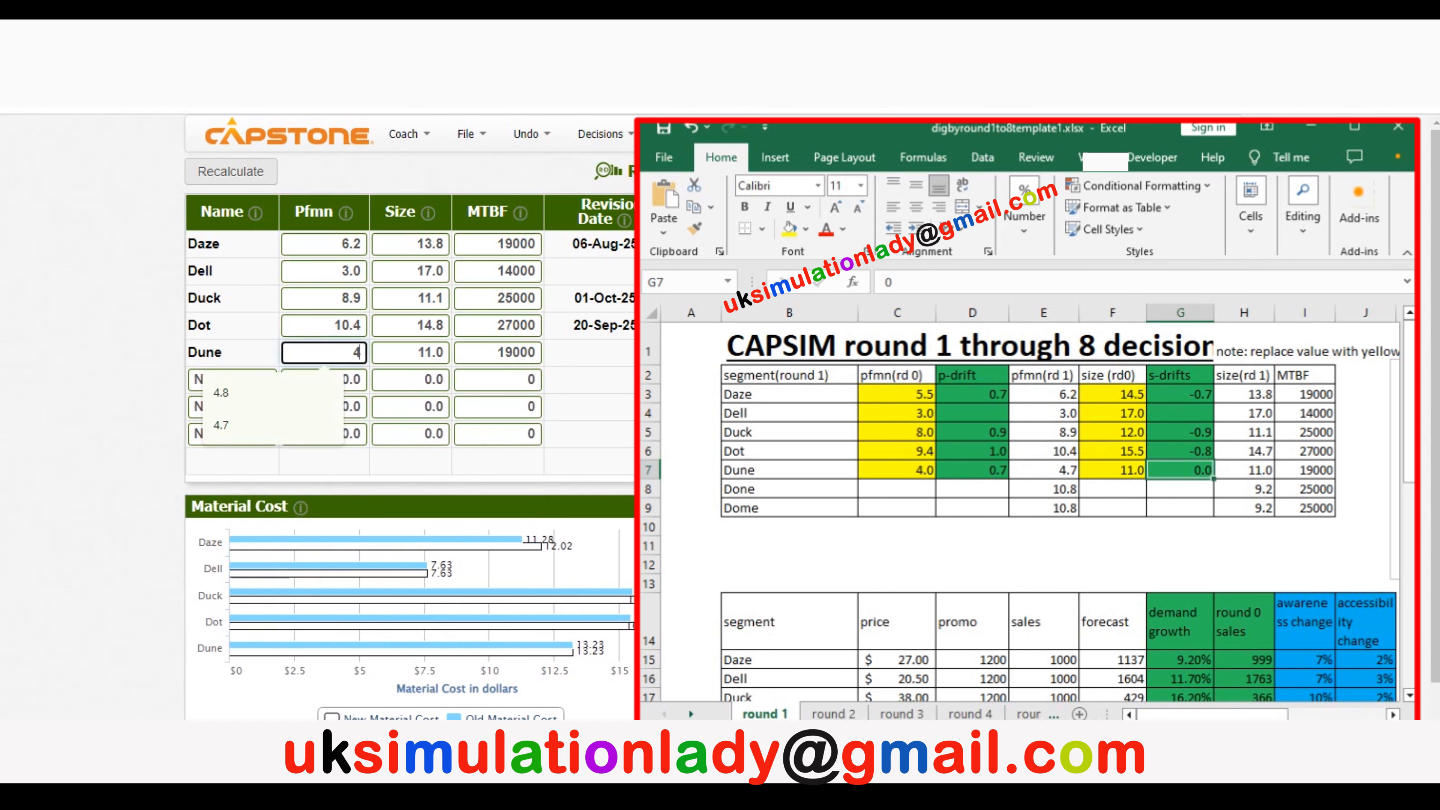
text(.7-)
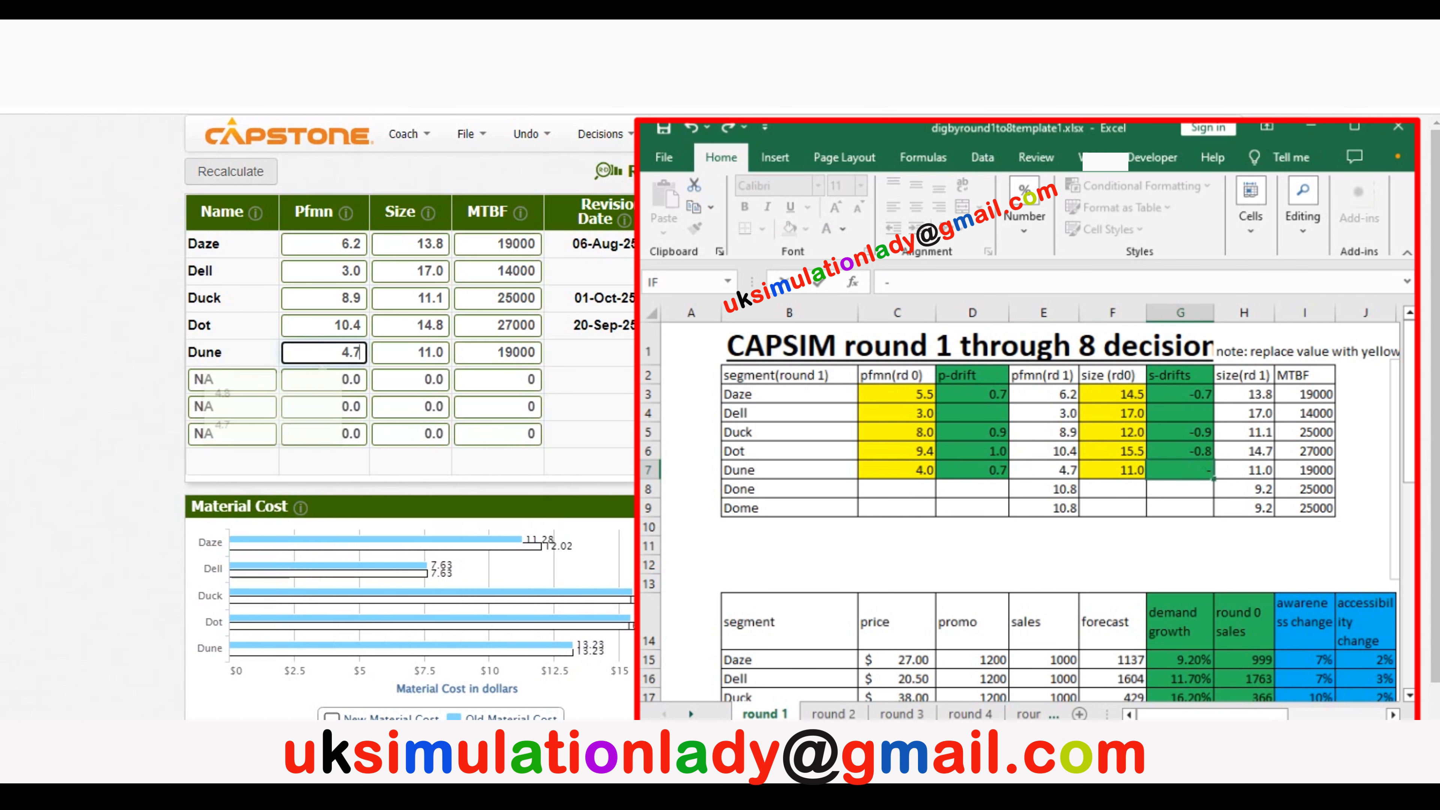
Set Dune's R&D size to 9.9 and enter its s-drift as -1 in the spreadsheet
click(425, 353)
double_click(422, 352)
text(19.9)
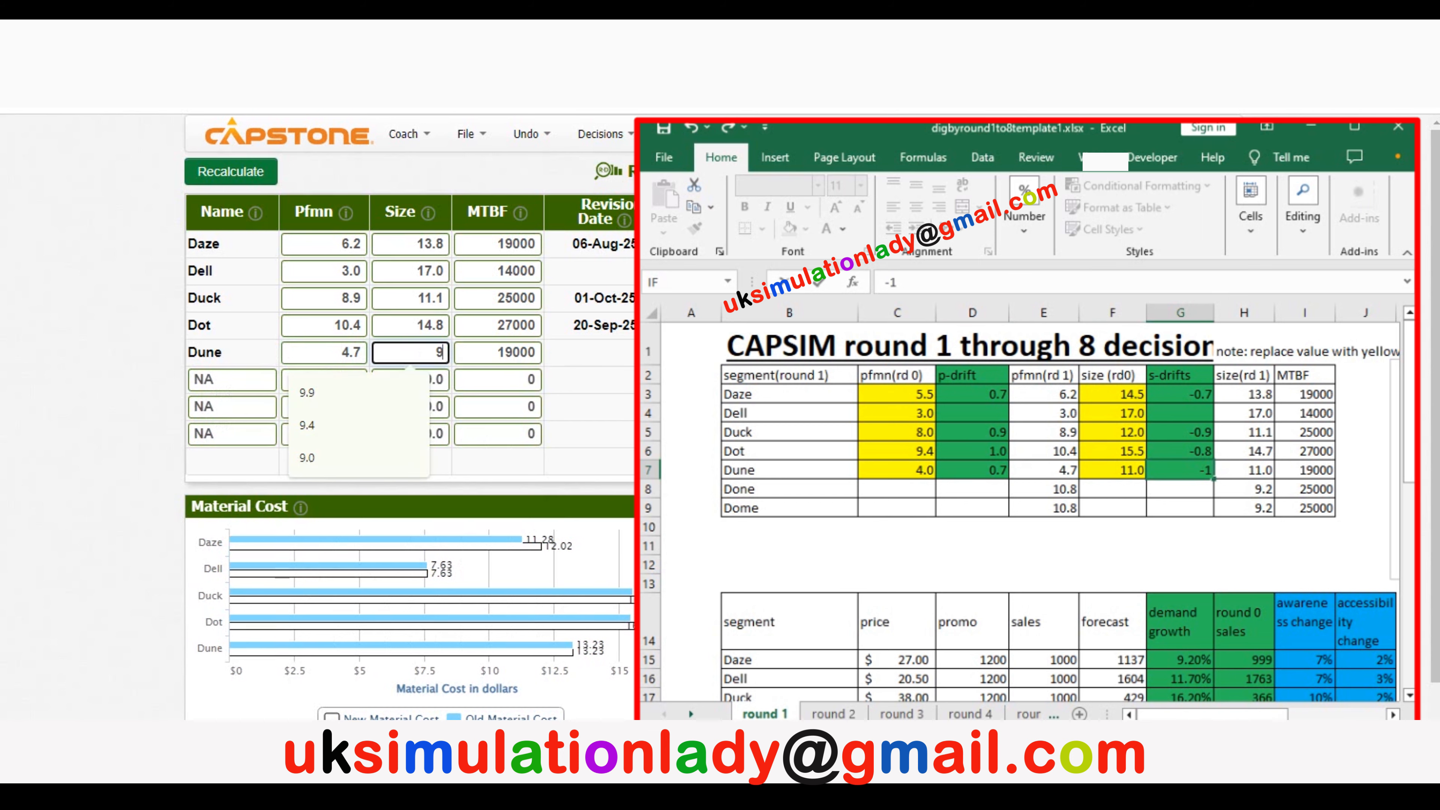
key(Return)
key(Tab)
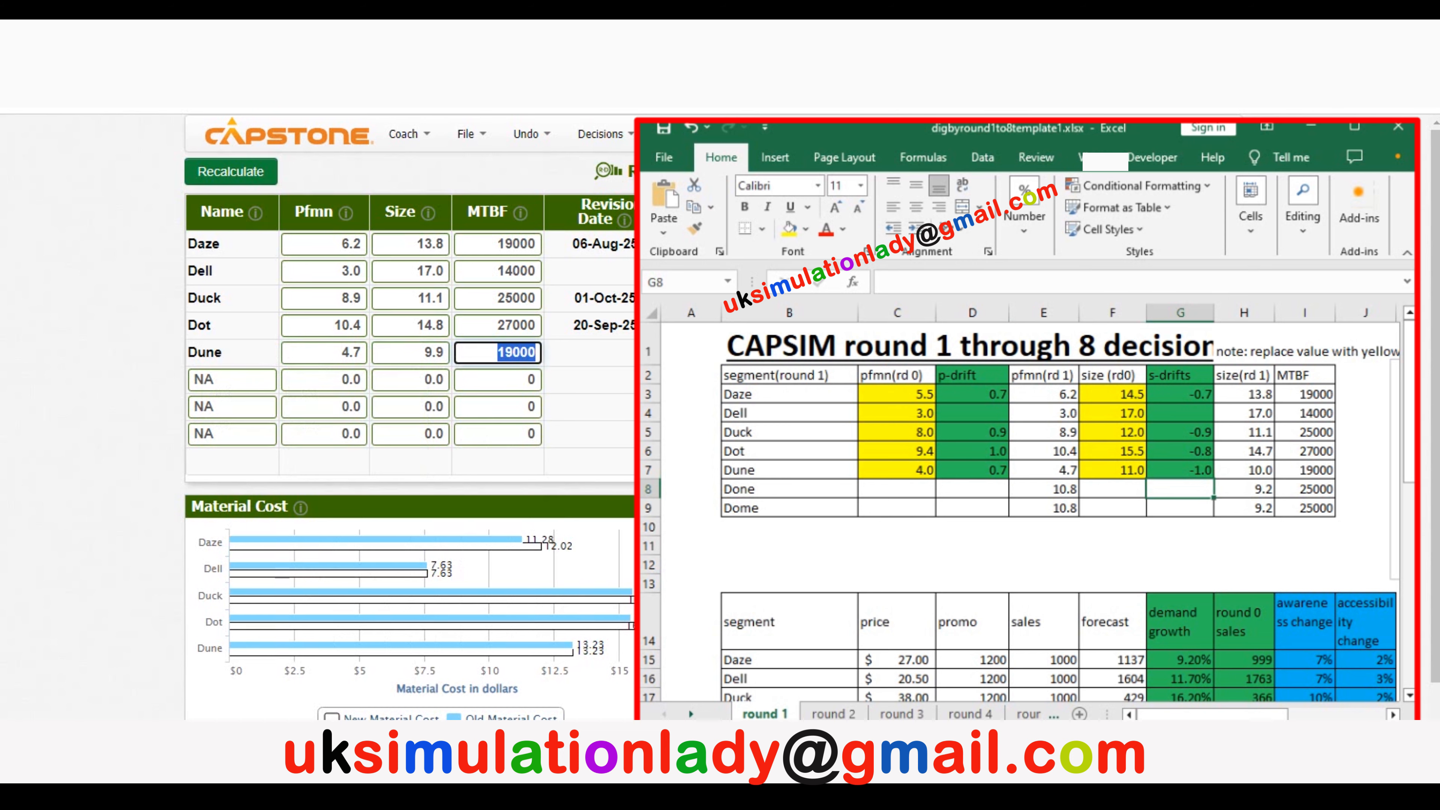
Recalculate the R&D decisions and name two new products Done and Dome in the first empty product rows
click(230, 171)
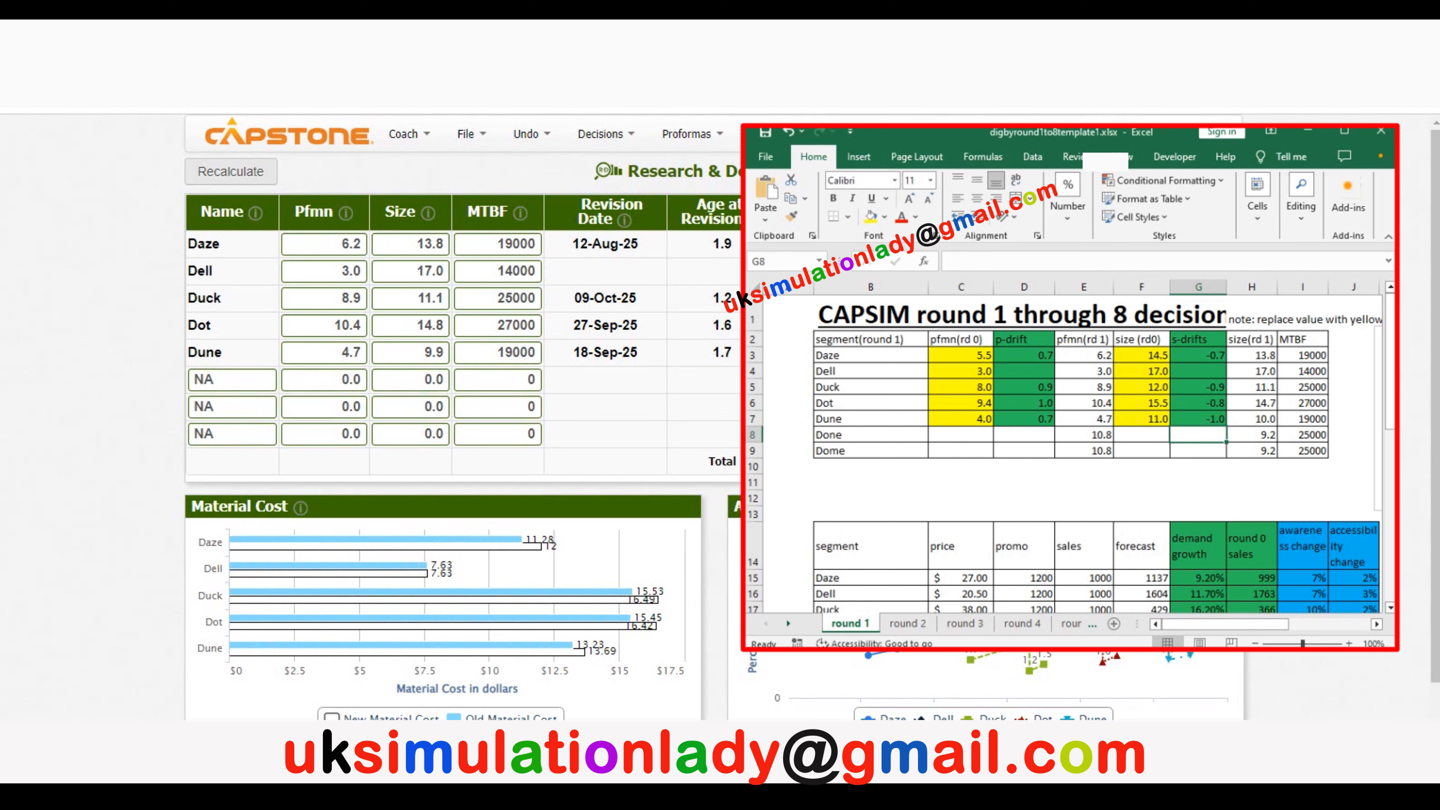
double_click(204, 379)
text(D)
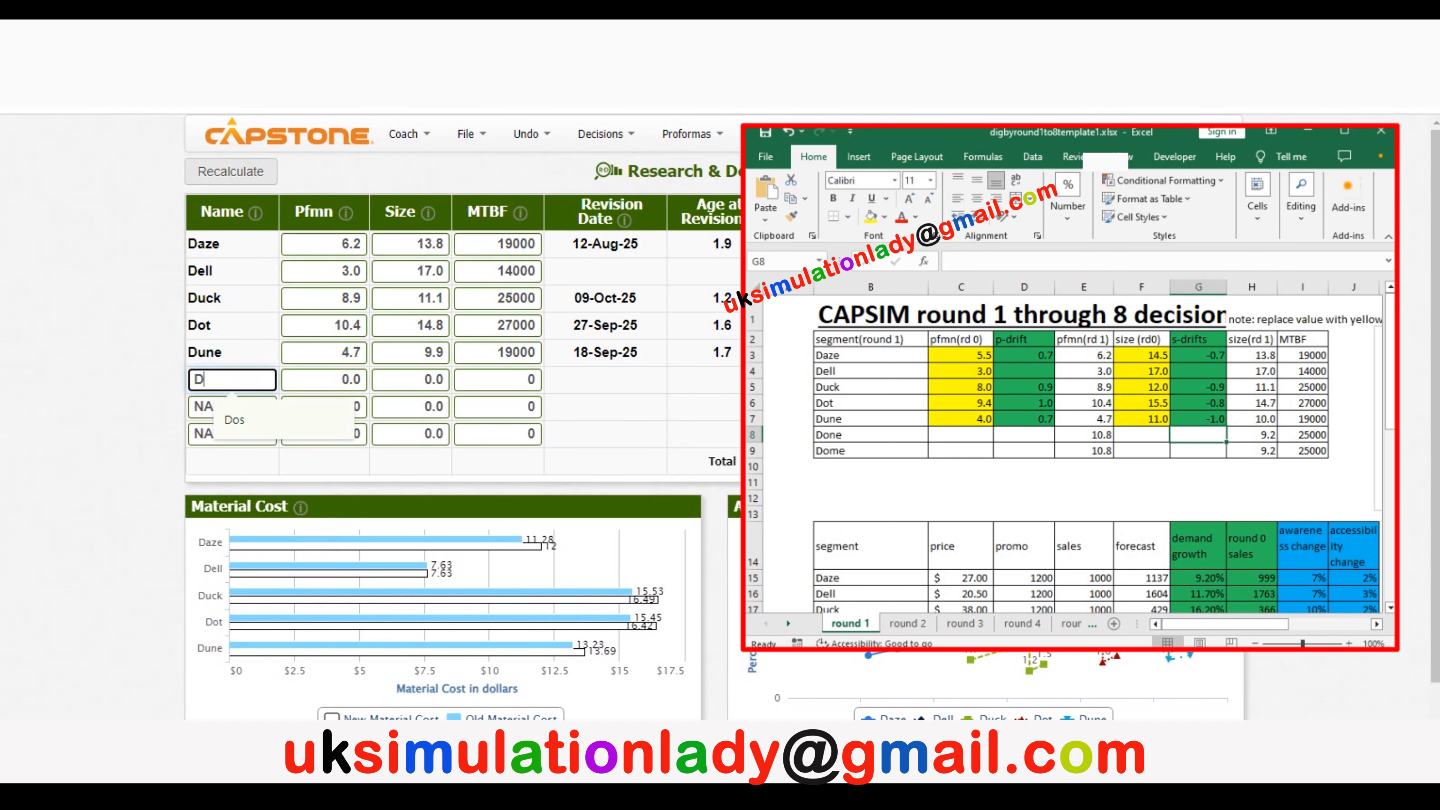
text(one)
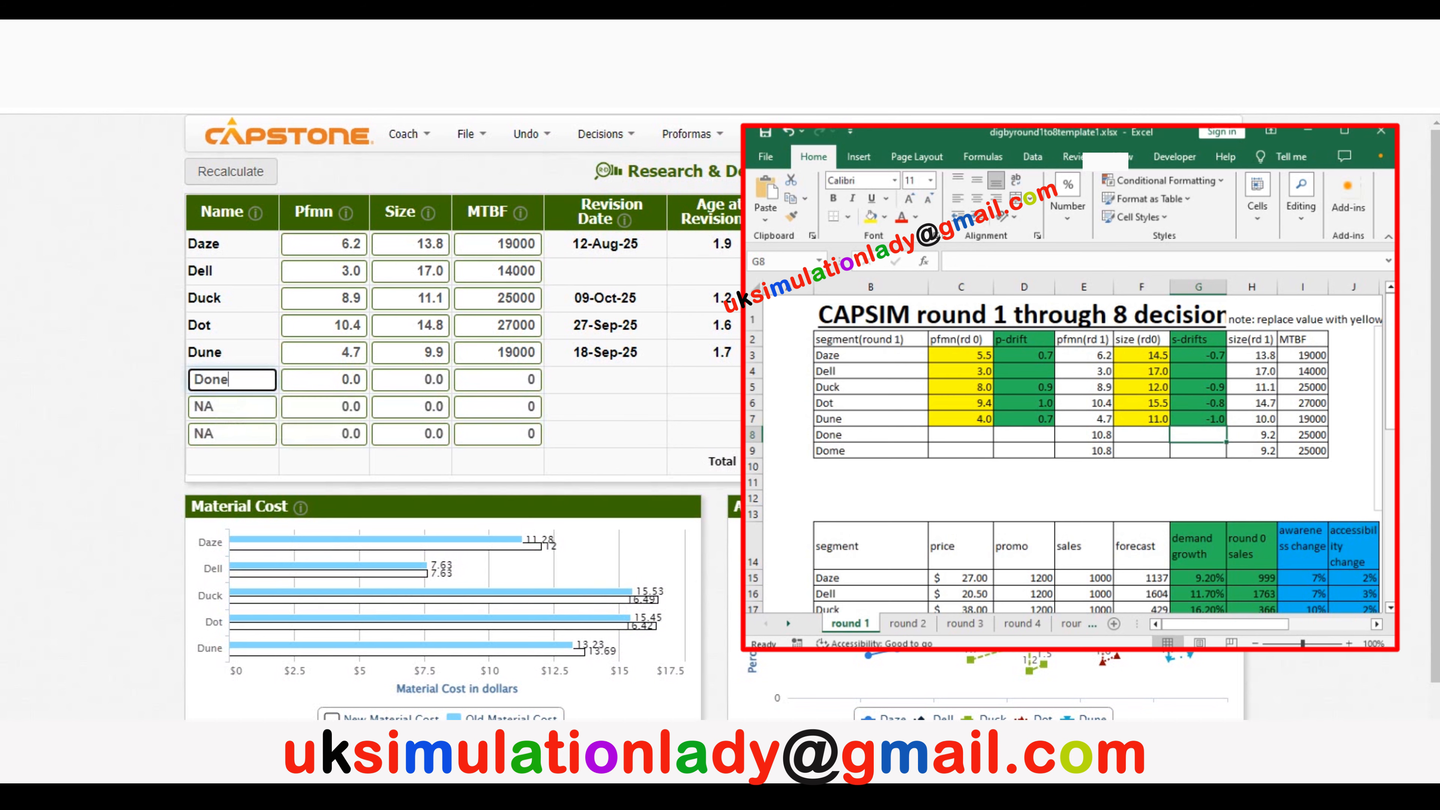
key(ctrl+a)
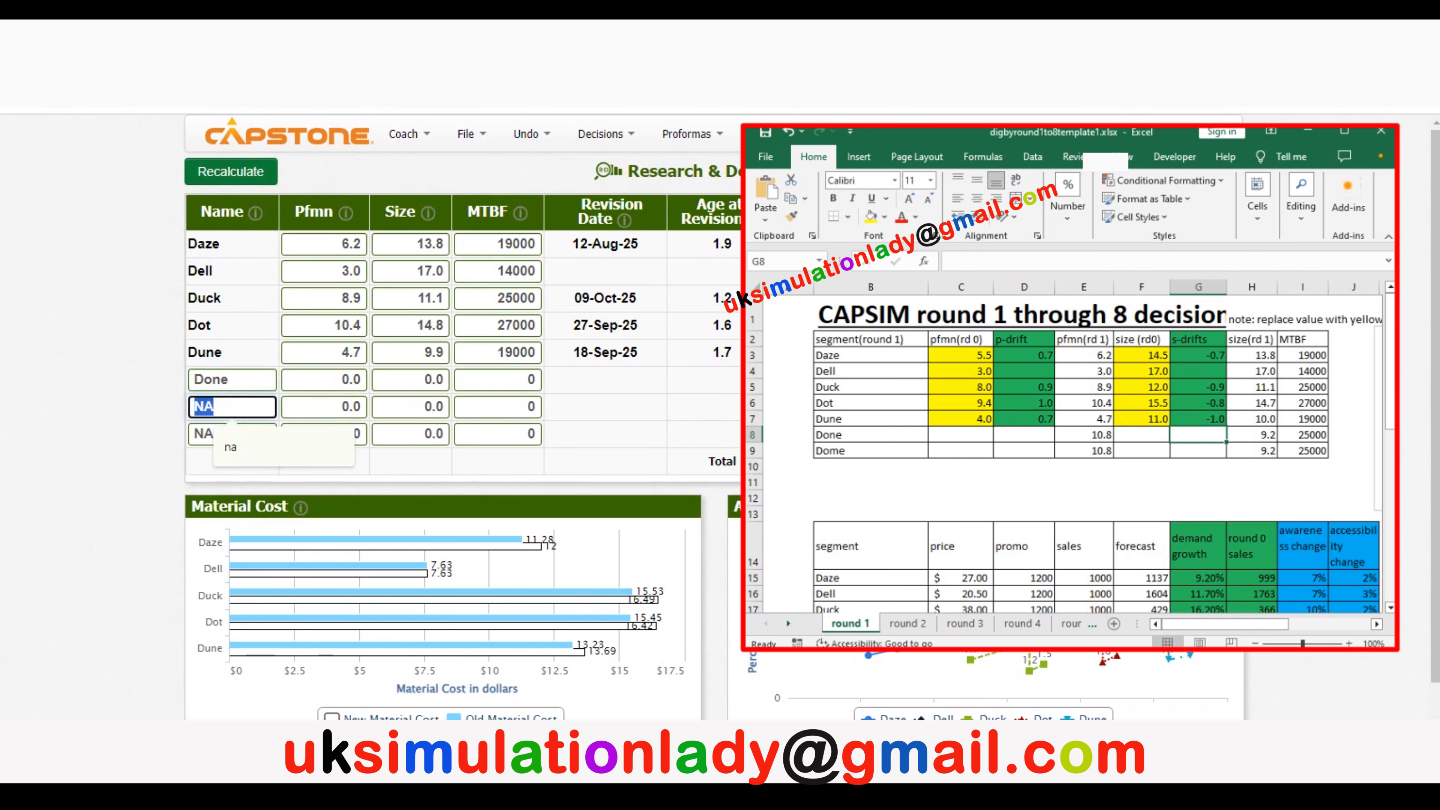
text(Dome)
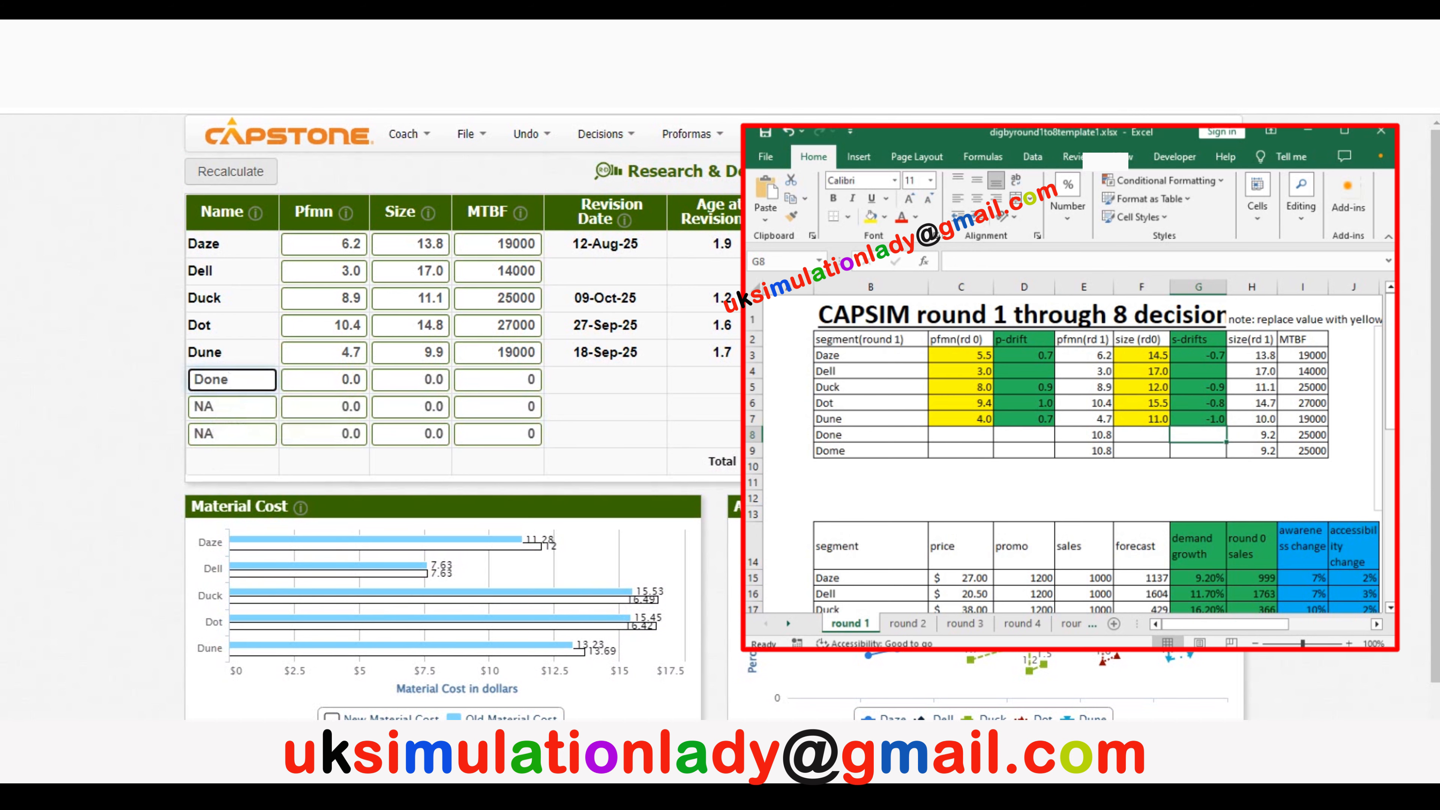
click(233, 407)
key(ctrl+a)
text(Dome)
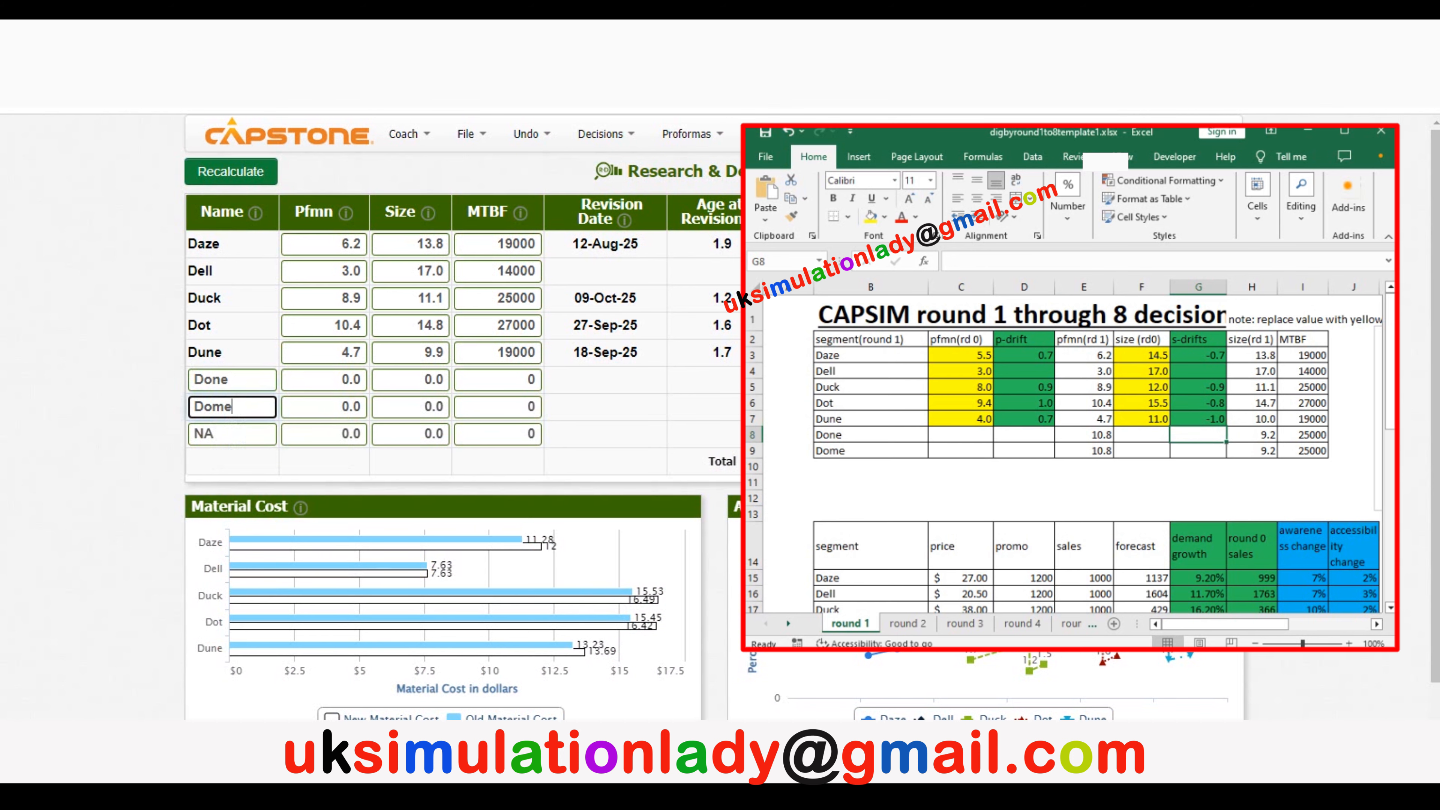
Set performance to 10.8 and size to 9.2 for both Done and Dome, and recalculate
click(350, 380)
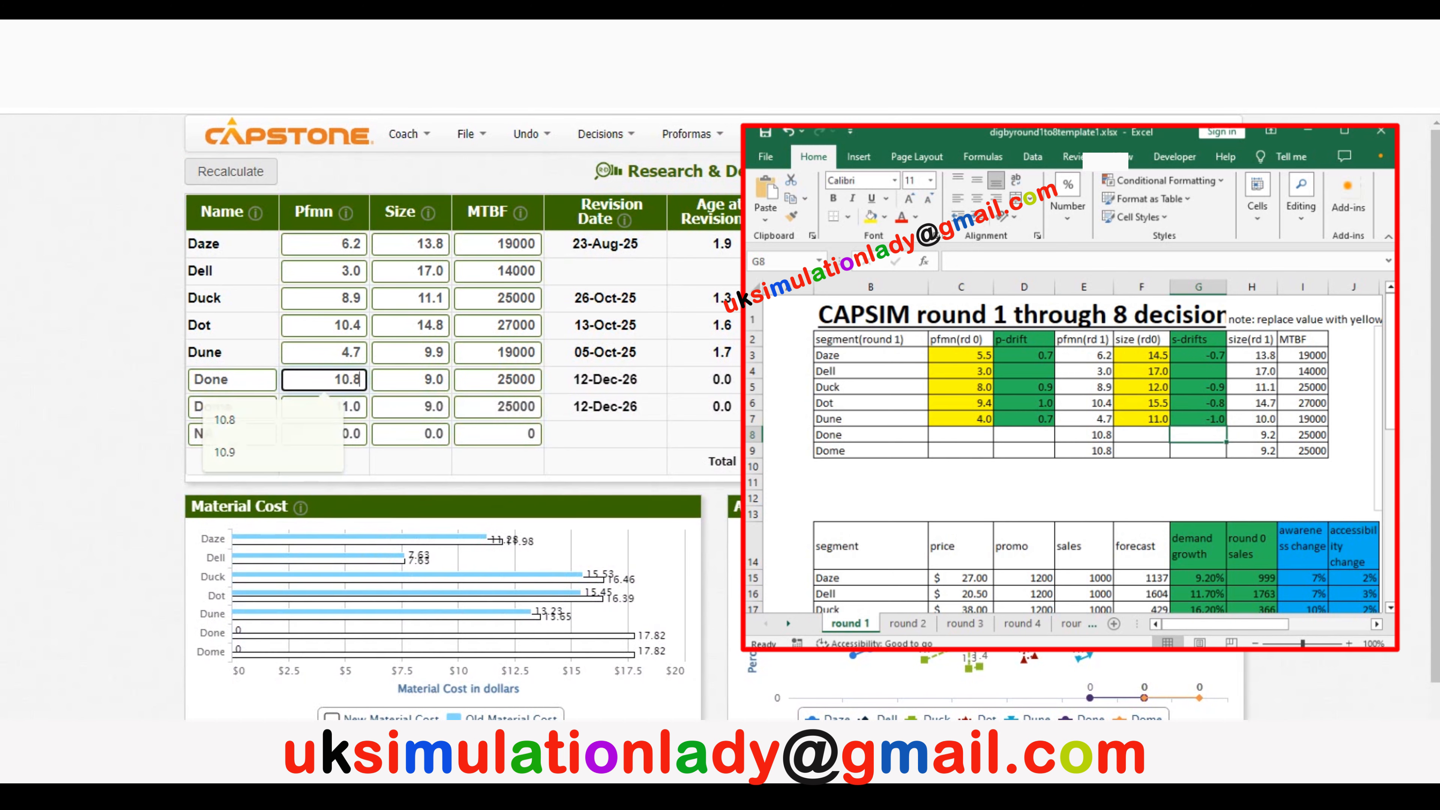
double_click(351, 407)
text(1)
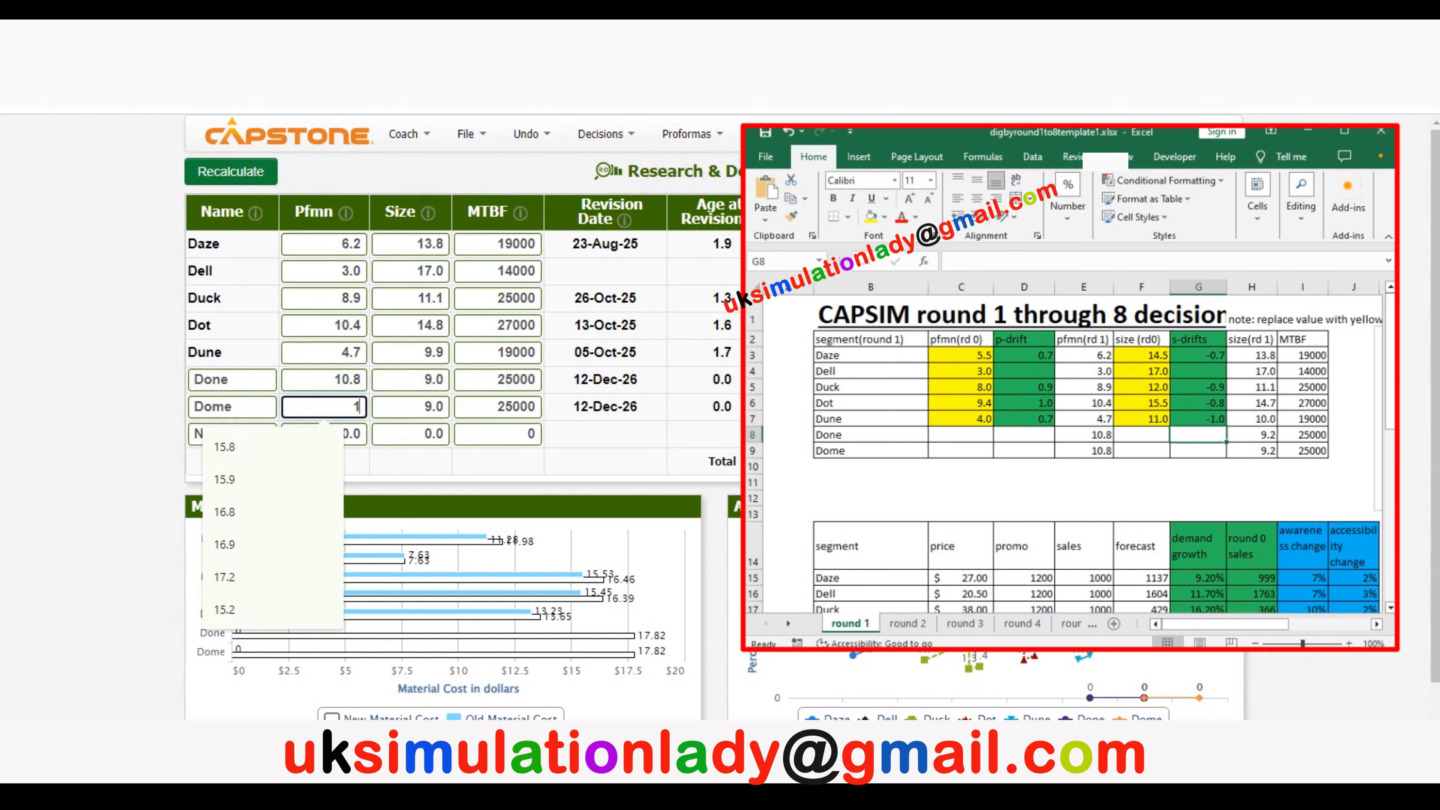
text(0.8)
double_click(434, 380)
text(9.)
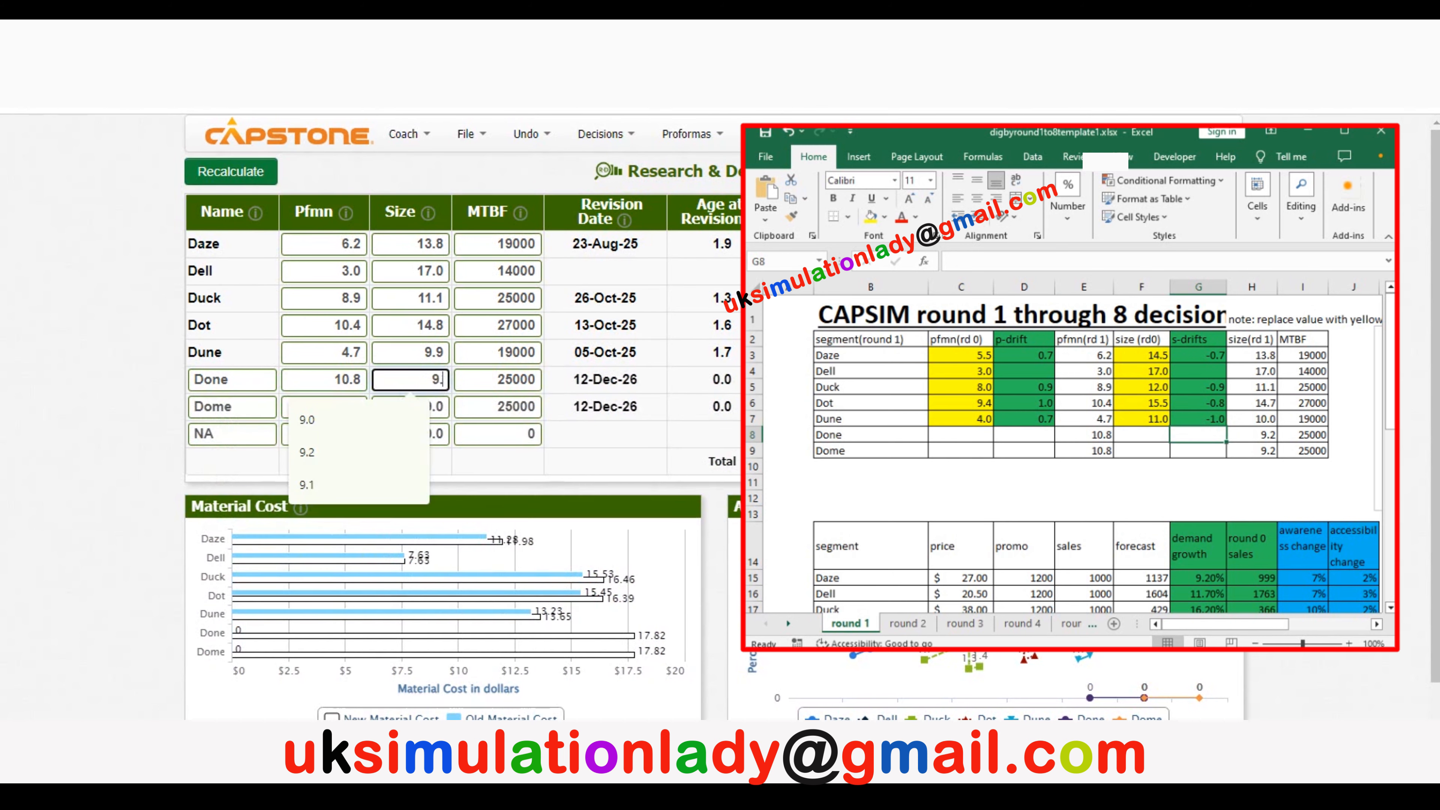
text(2)
double_click(434, 407)
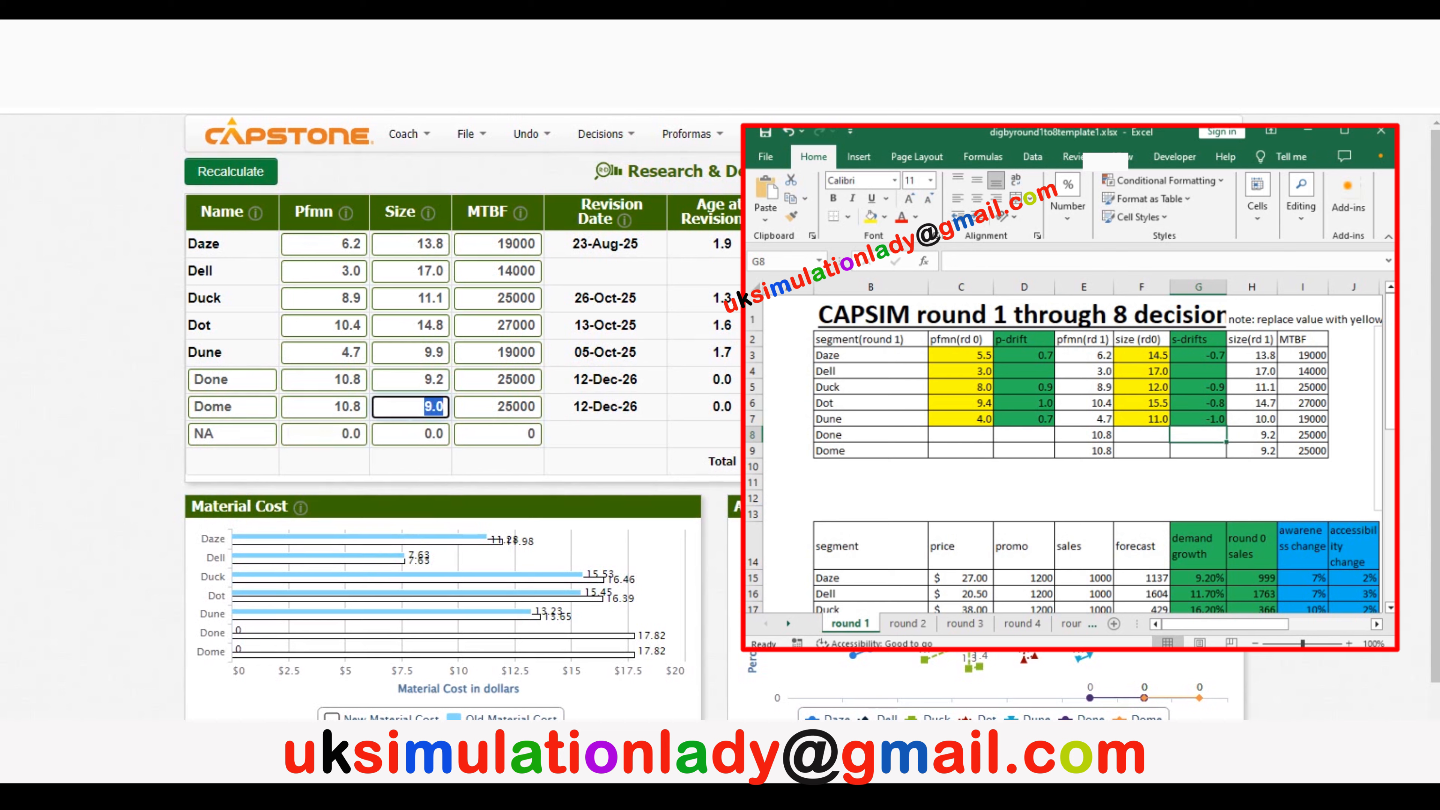
text(9.2)
click(230, 171)
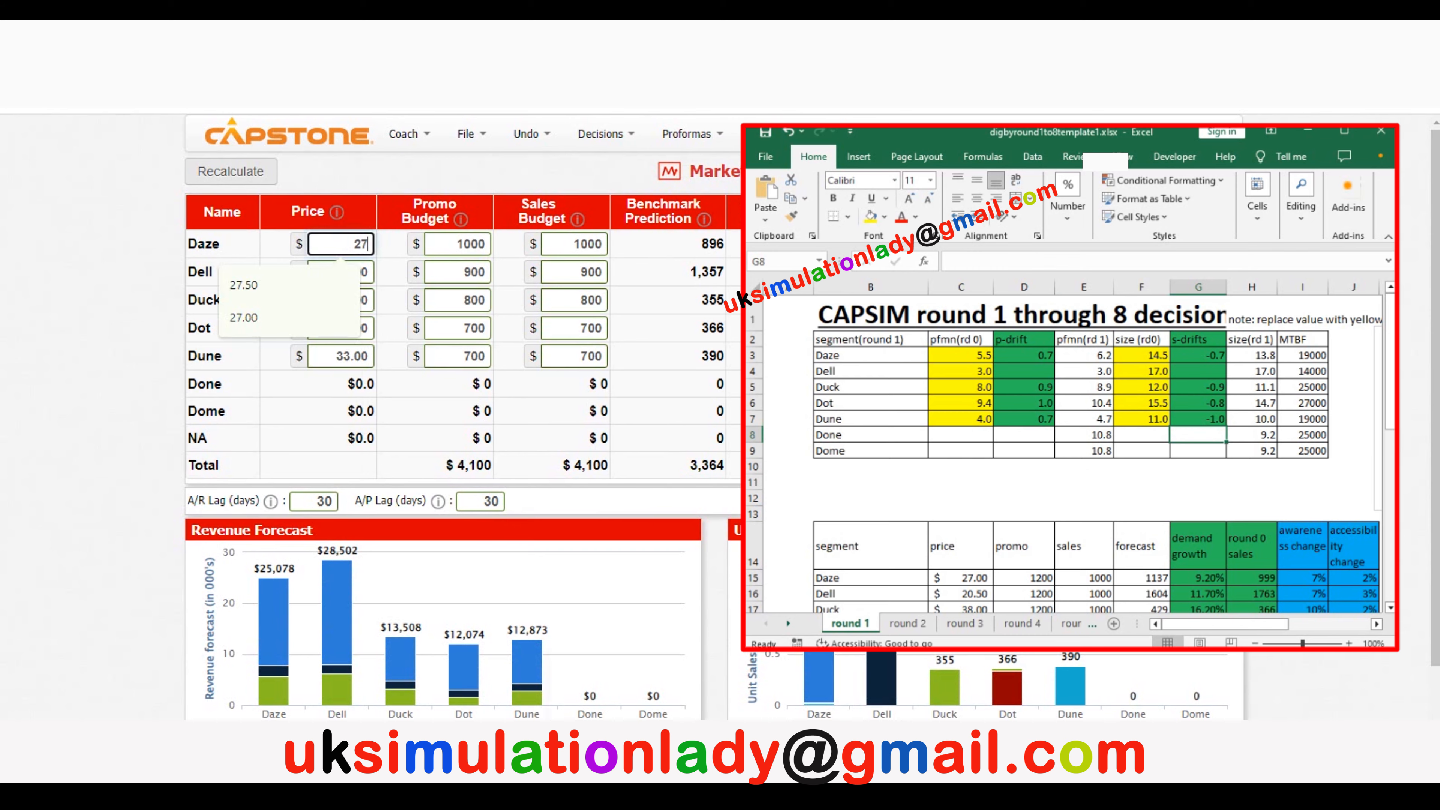
Consult the Courier's Traditional segment analysis for its customer buying criteria and growth rate
mouse_move(726, 793)
click(811, 693)
scroll(584, 414, up, 20)
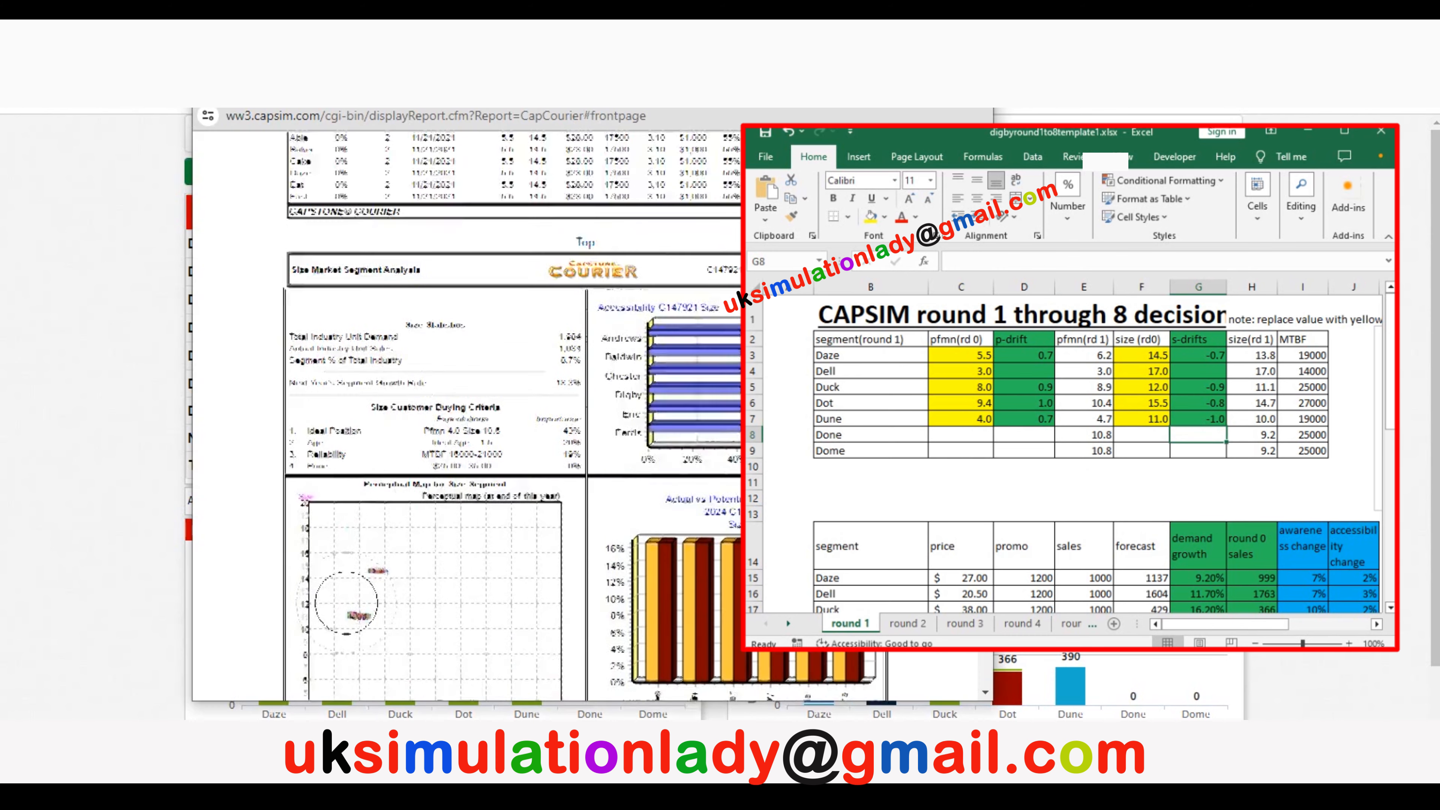
scroll(584, 415, up, 5)
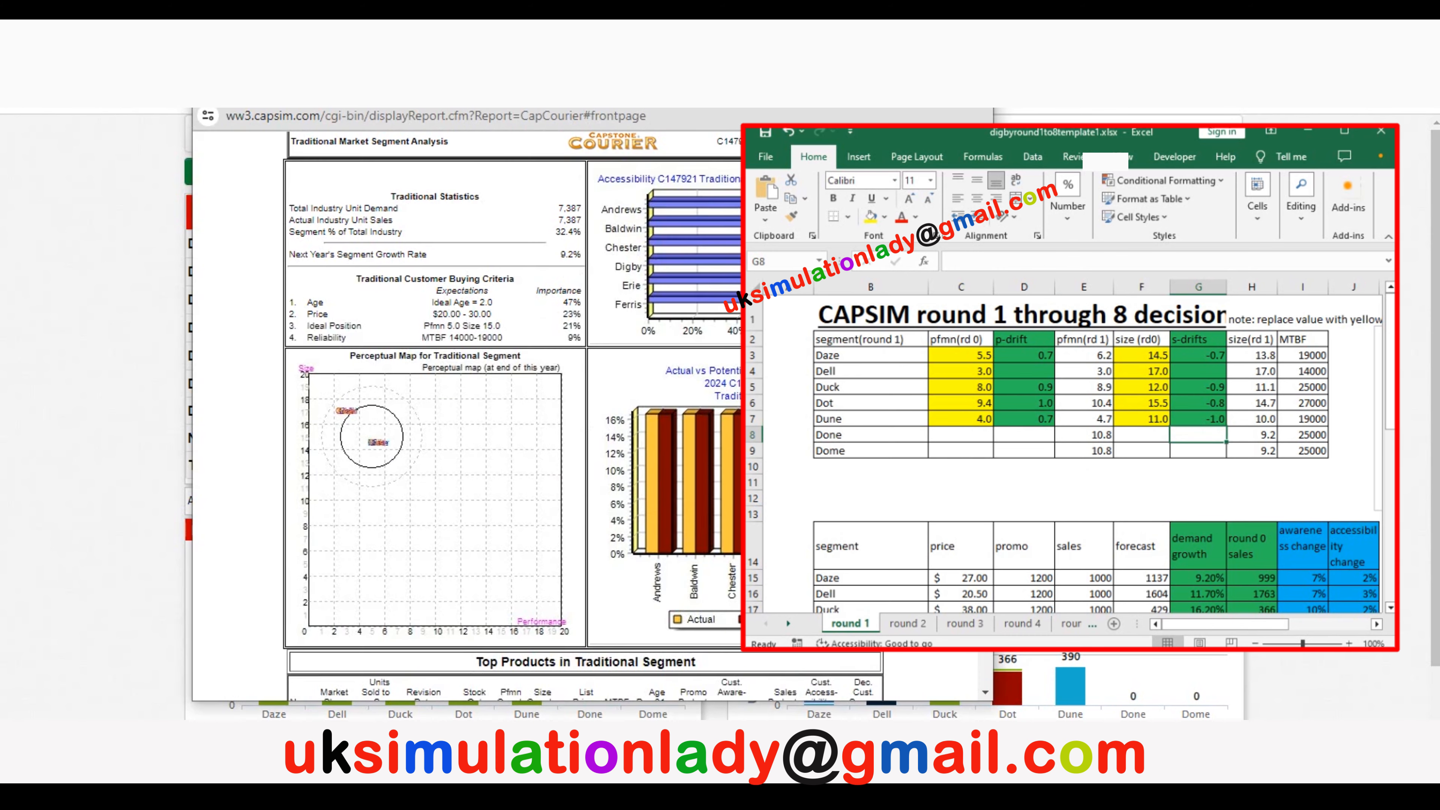
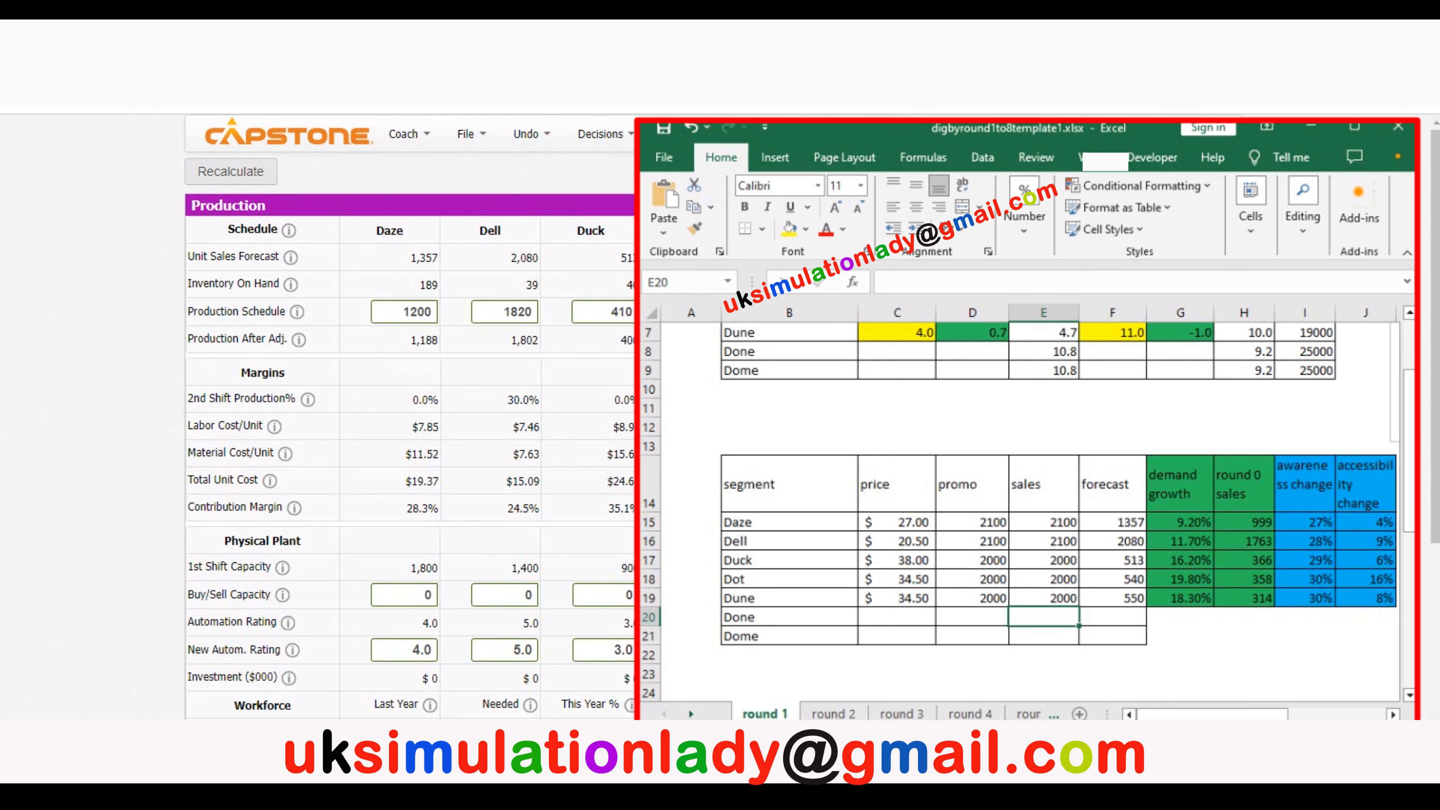
Set the production schedule to 1420 for Daze and 2200 for Dell, following the spreadsheet's production table
scroll(1026, 510, down, 3)
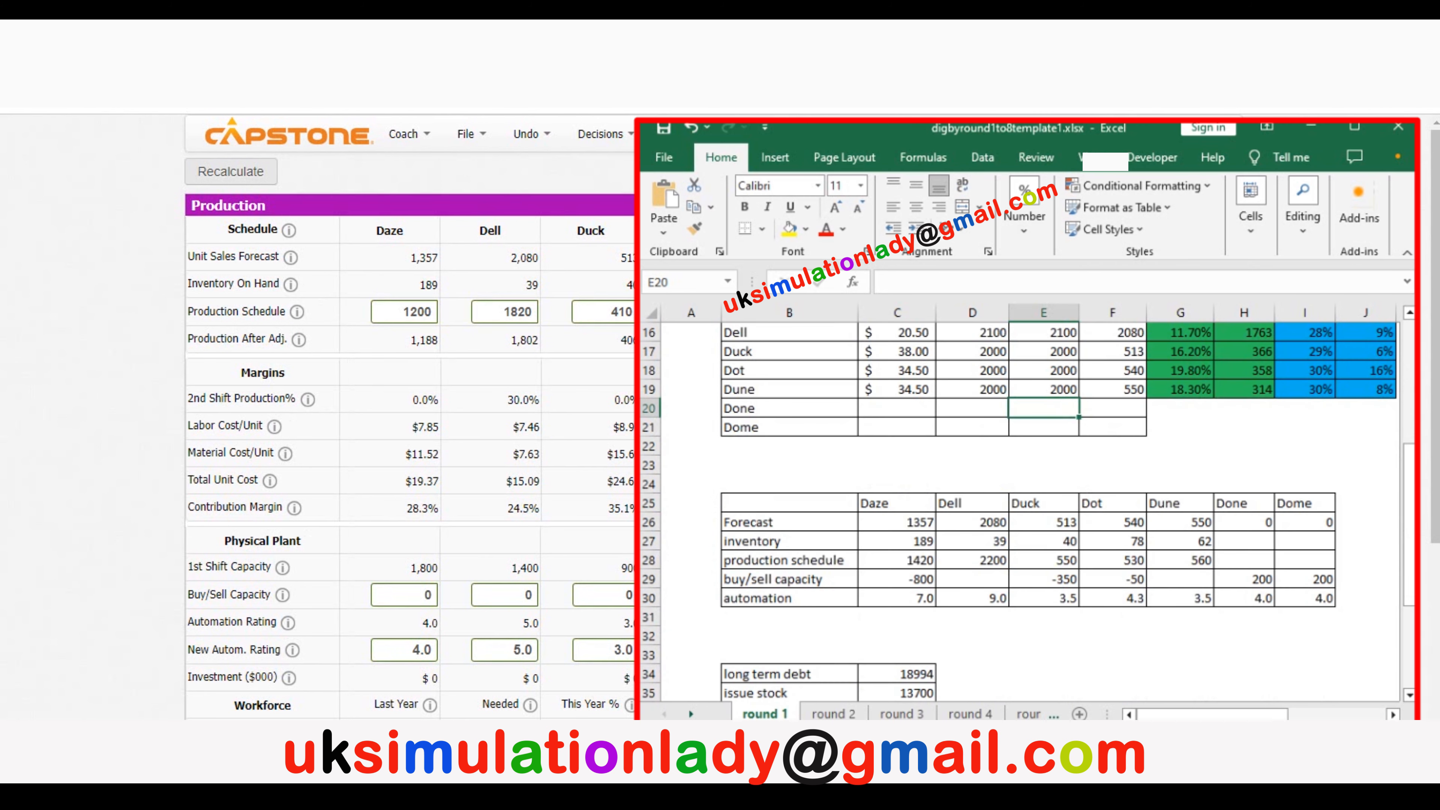
double_click(432, 285)
click(431, 284)
double_click(429, 257)
click(424, 283)
double_click(424, 283)
double_click(414, 312)
text(1420)
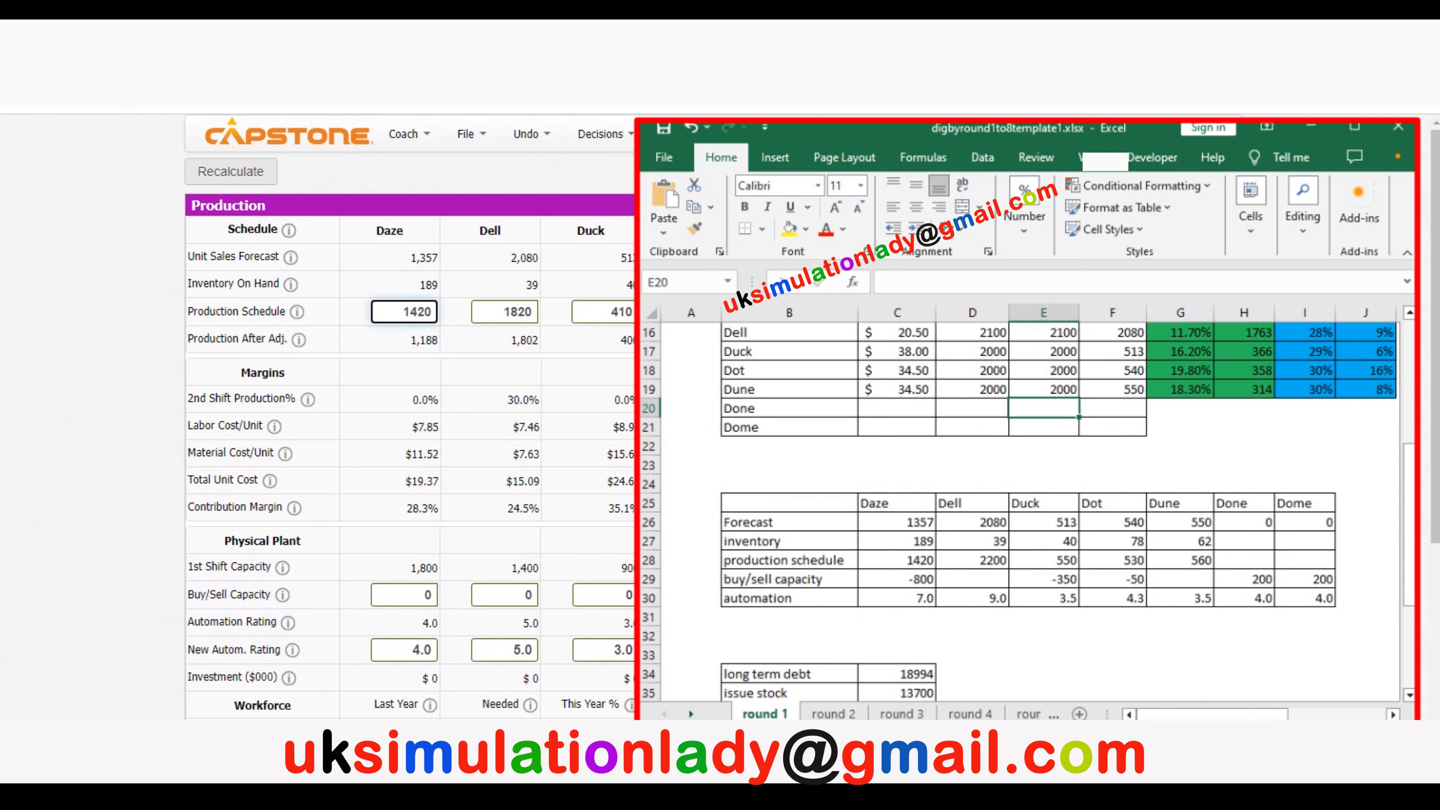
key(Tab)
text(2200)
key(Tab)
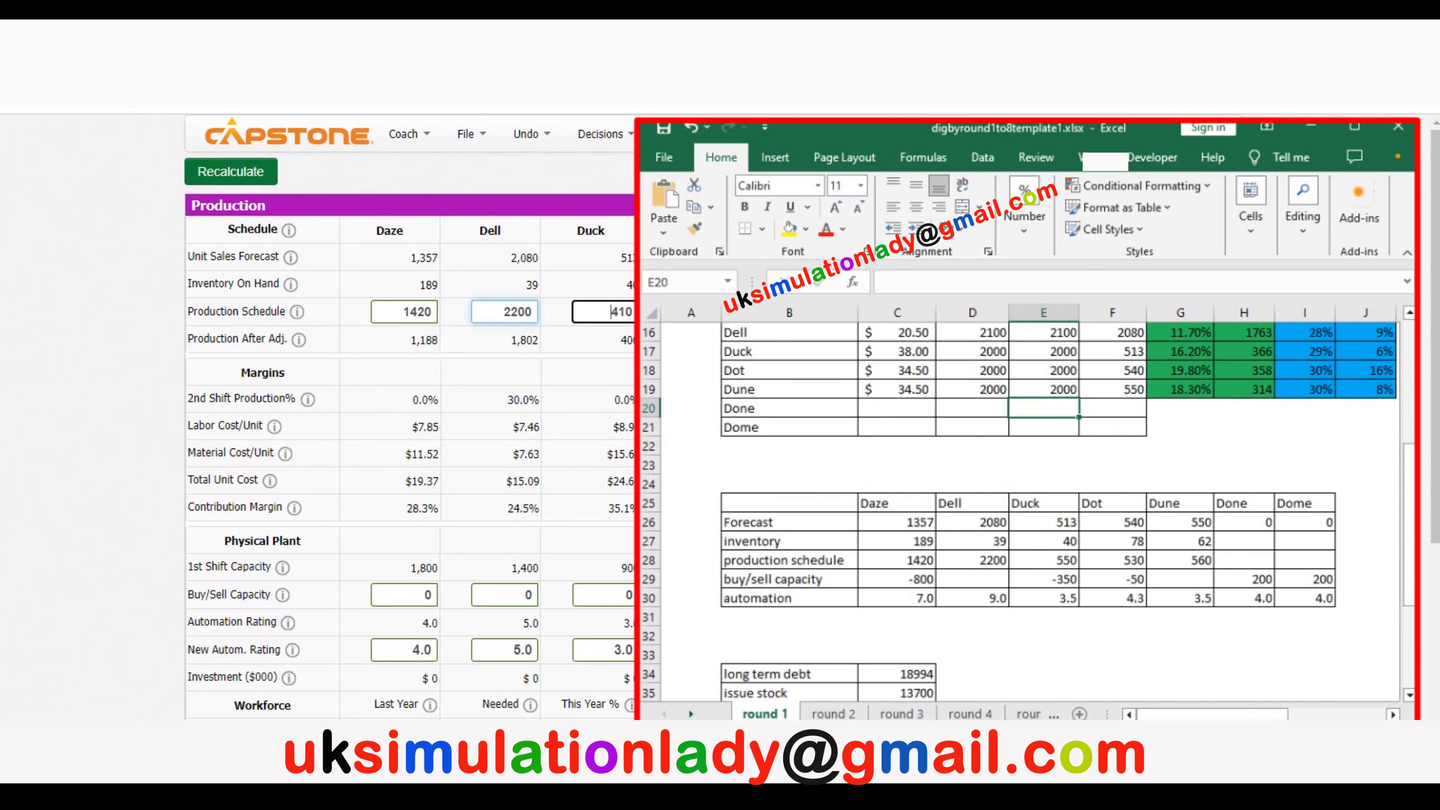
Set the production schedule to 550 for Duck, 530 for Dot and 560 for Dune, and recalculate
double_click(612, 312)
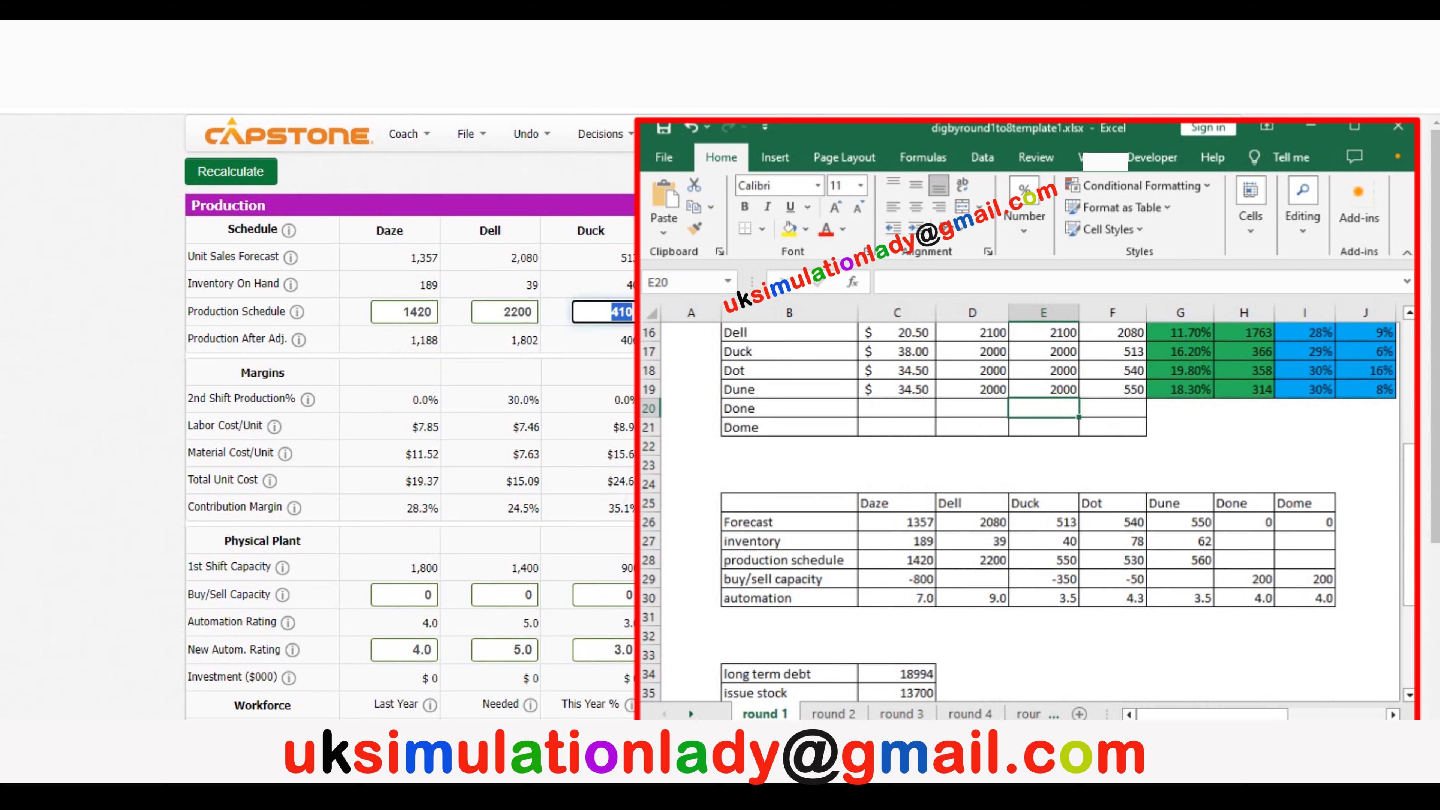
text(550)
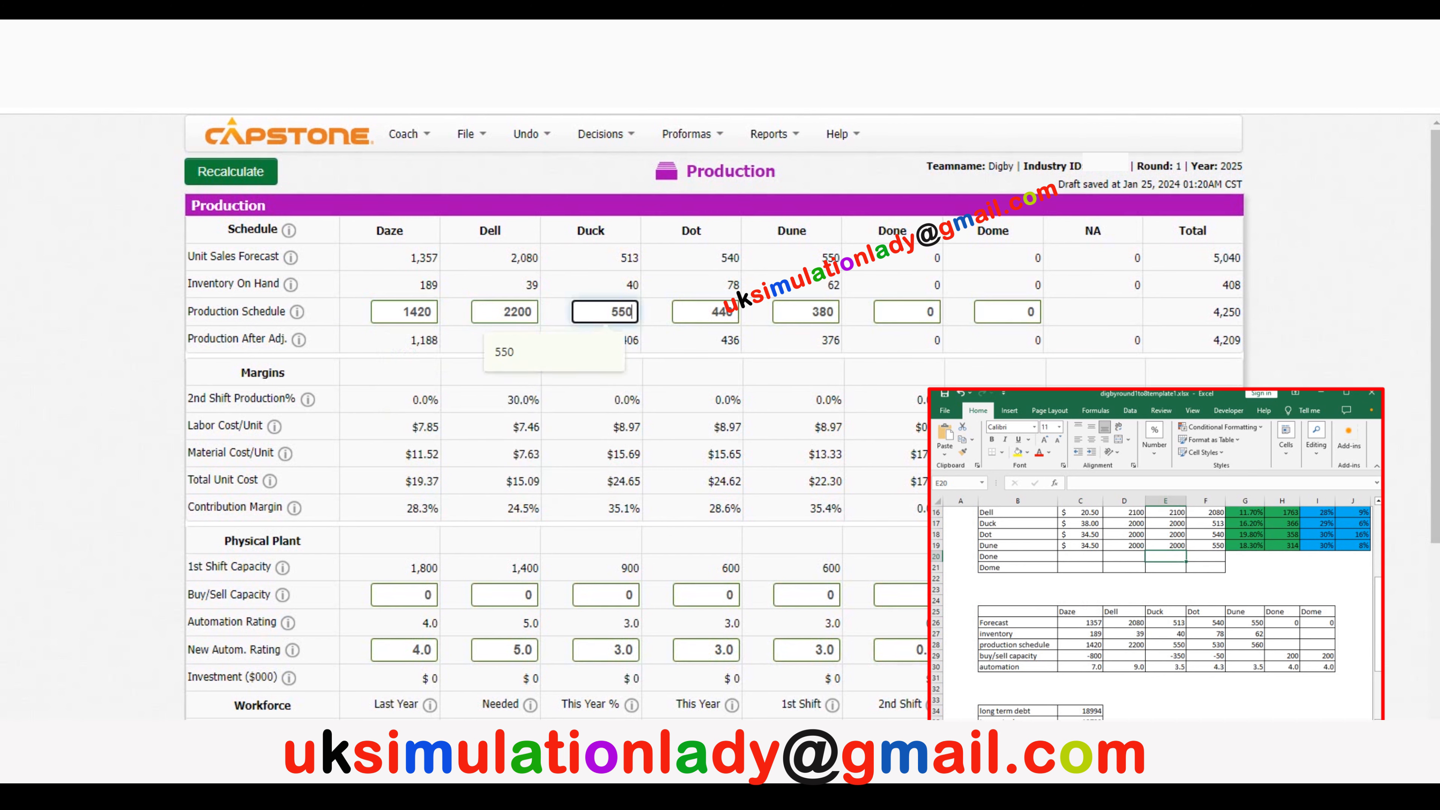
double_click(716, 311)
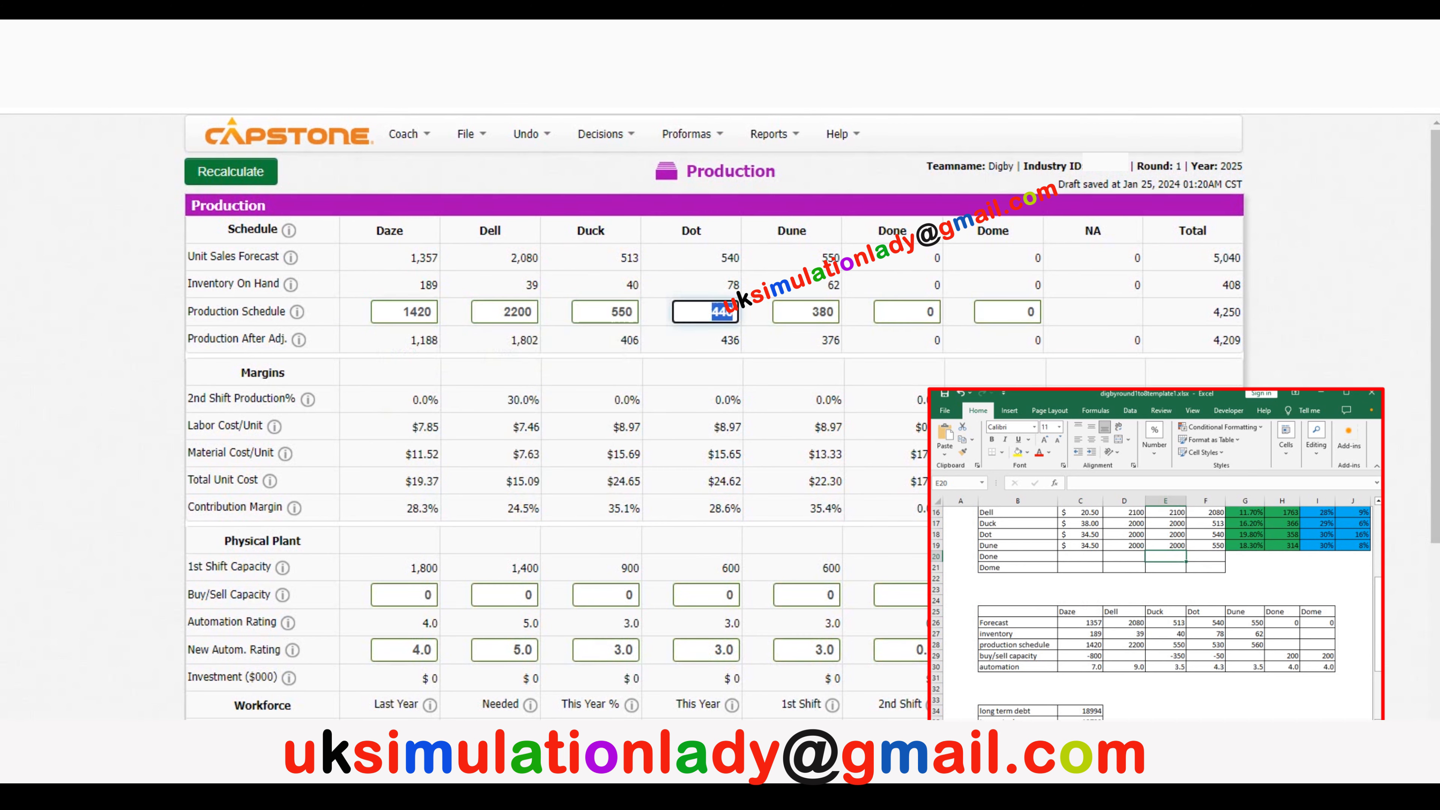
text(530)
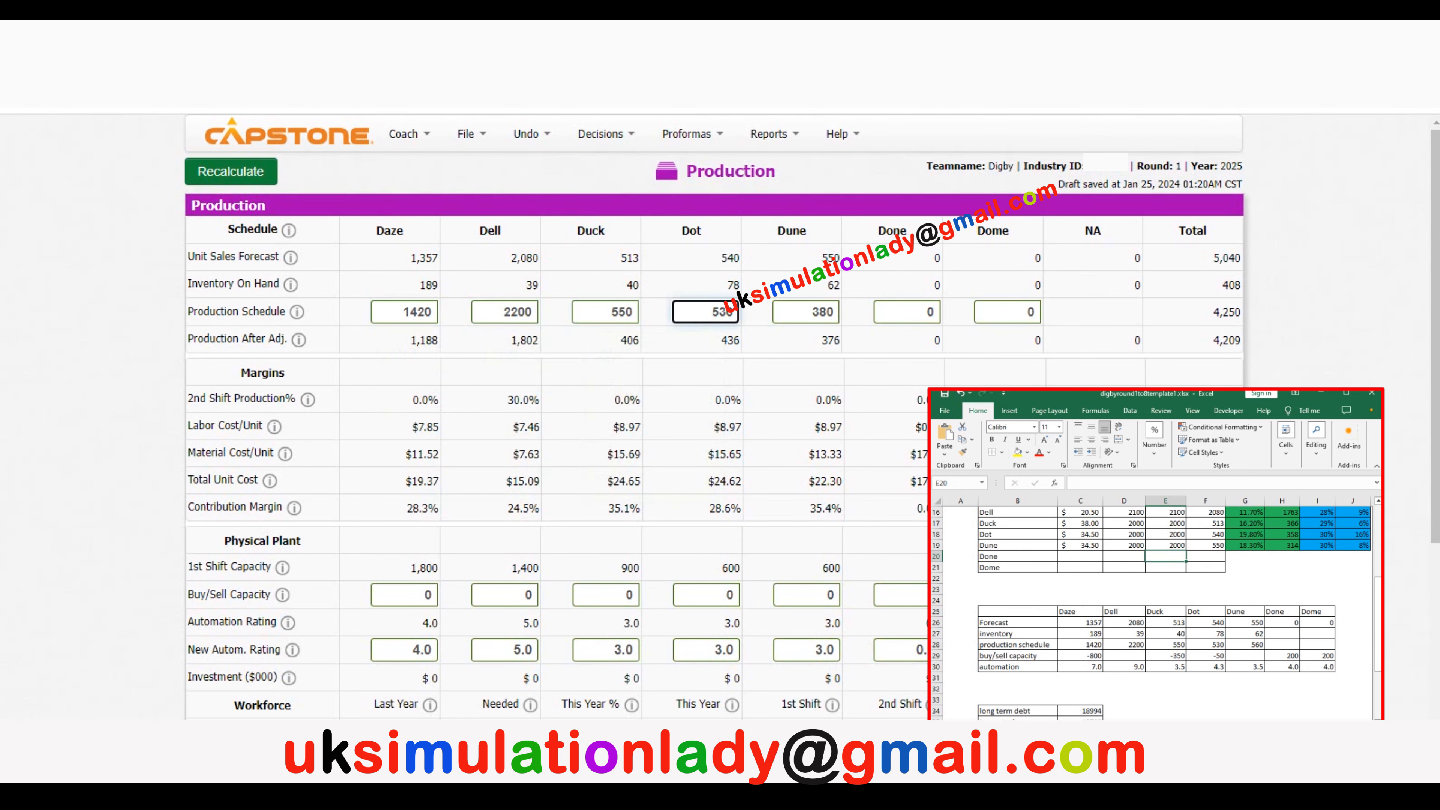
click(813, 311)
double_click(813, 312)
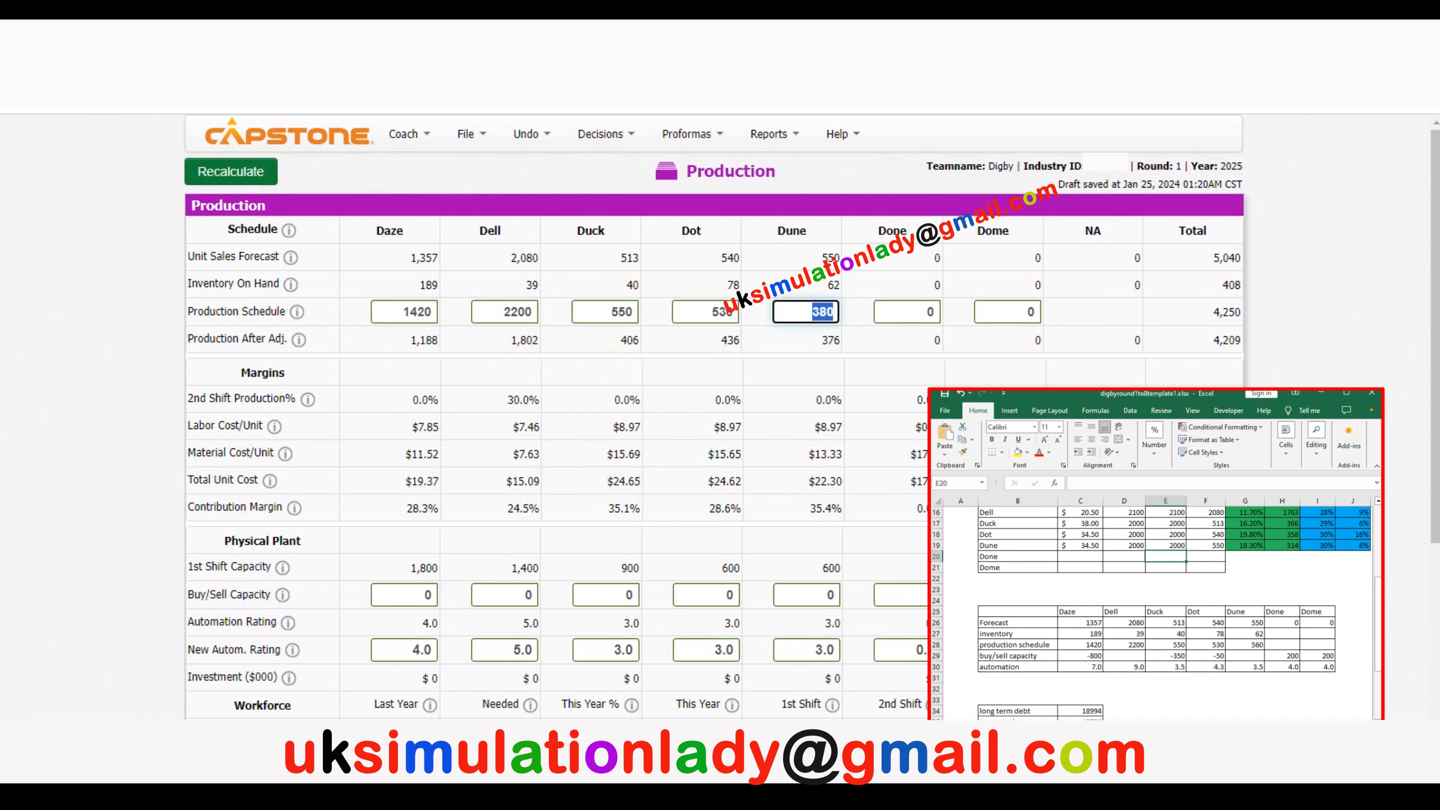
text(560)
key(Return)
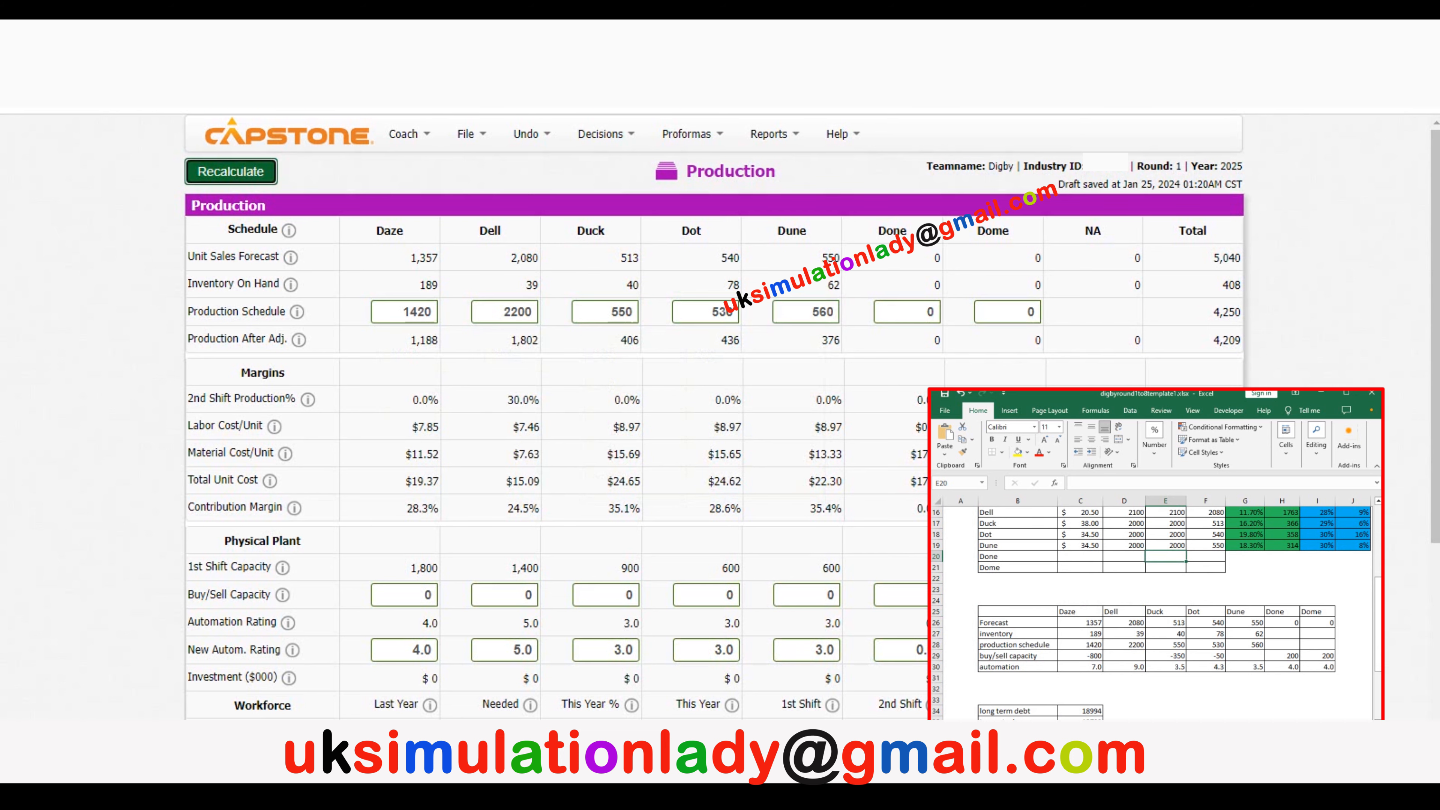
key(Return)
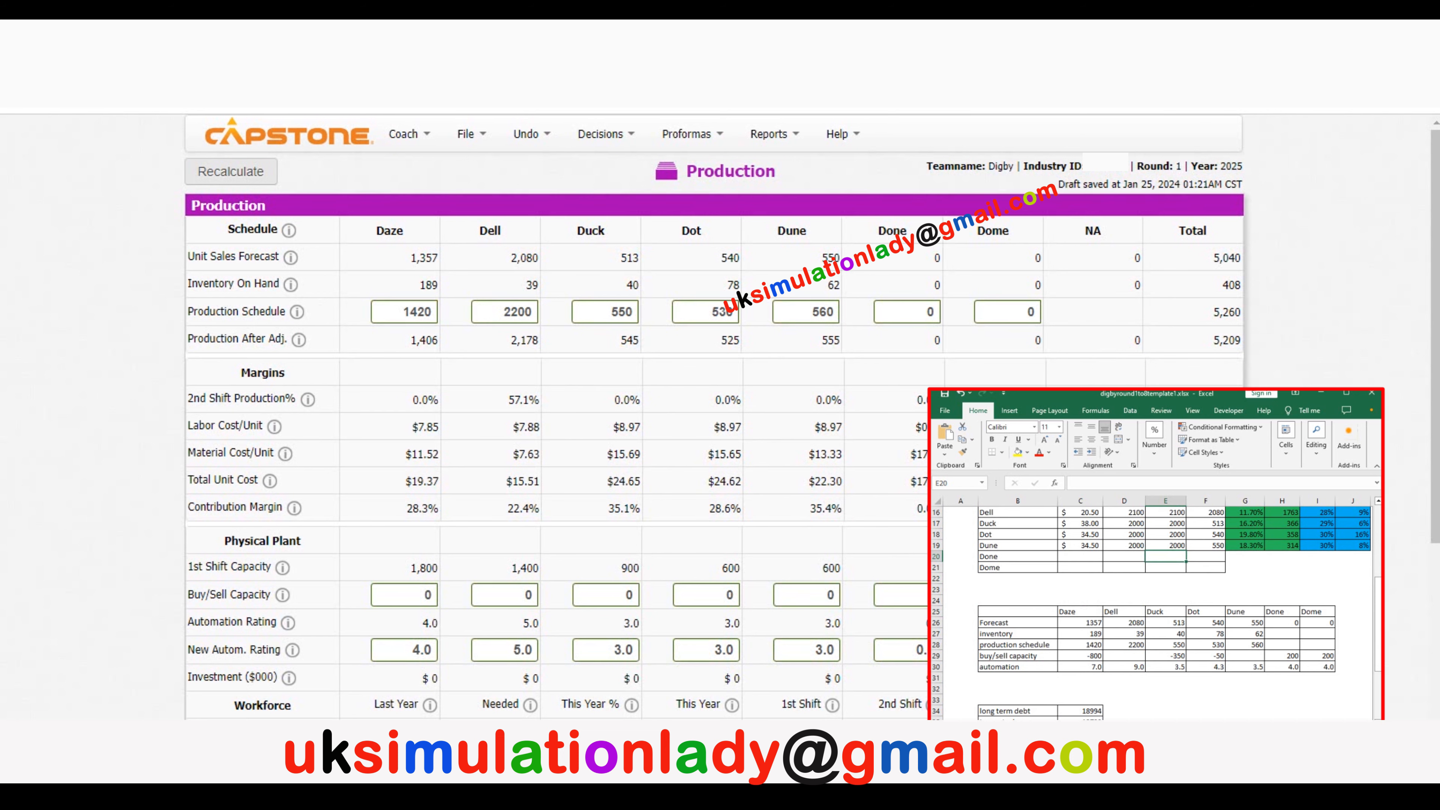
Buy 200 units of capacity for both Done and Dome, set their new automation ratings to 4, and recalculate
double_click(930, 595)
text(200)
key(Tab)
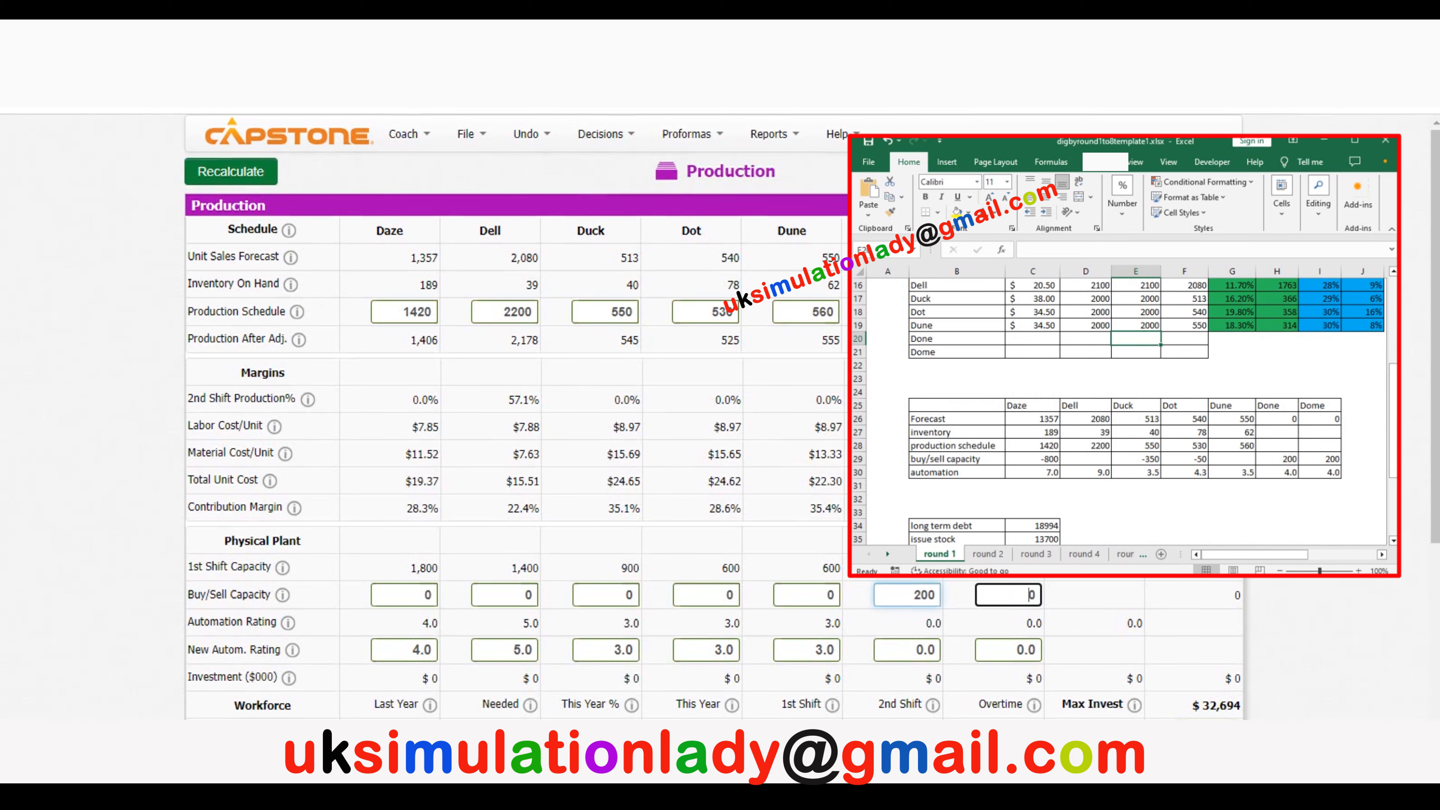
text(200)
click(913, 650)
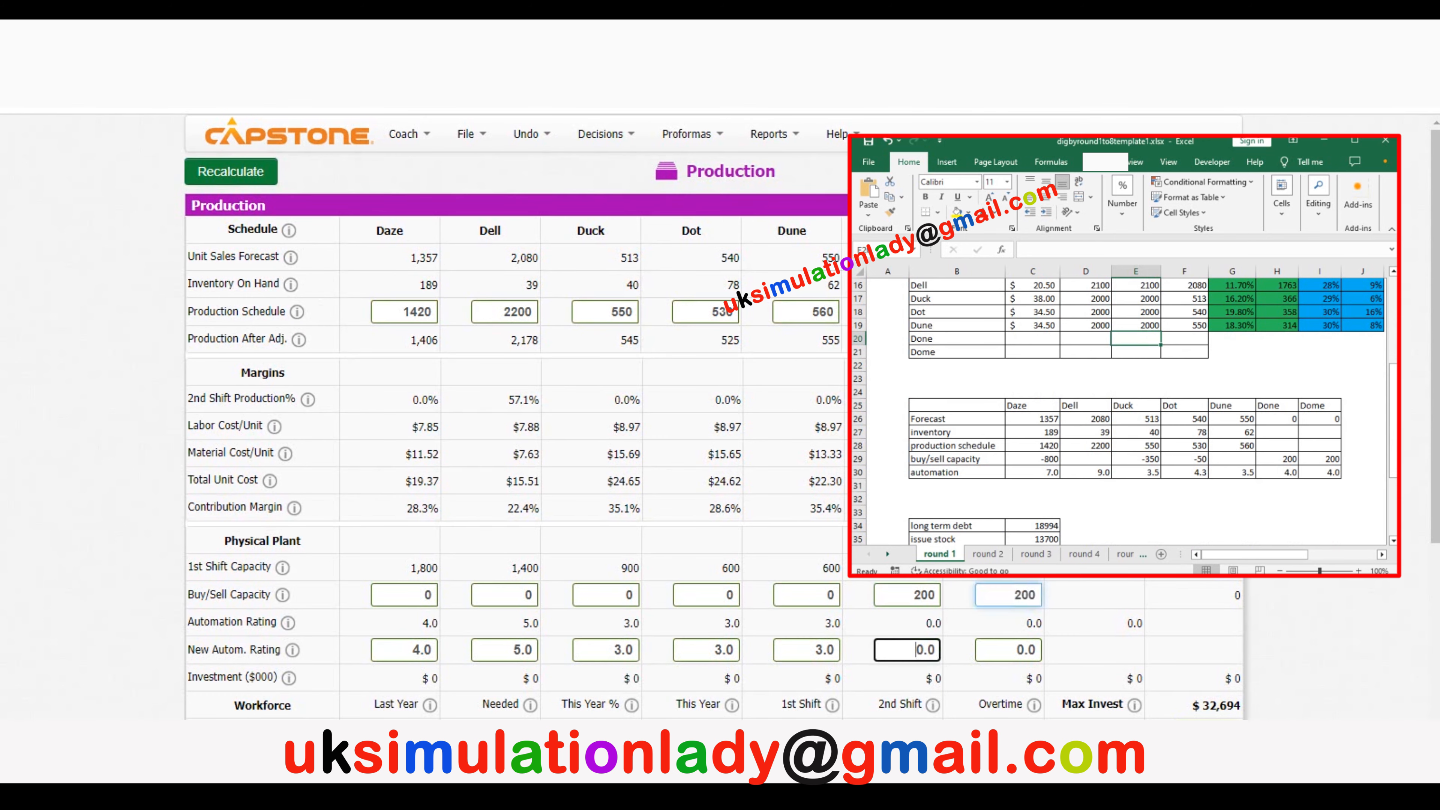
text(4)
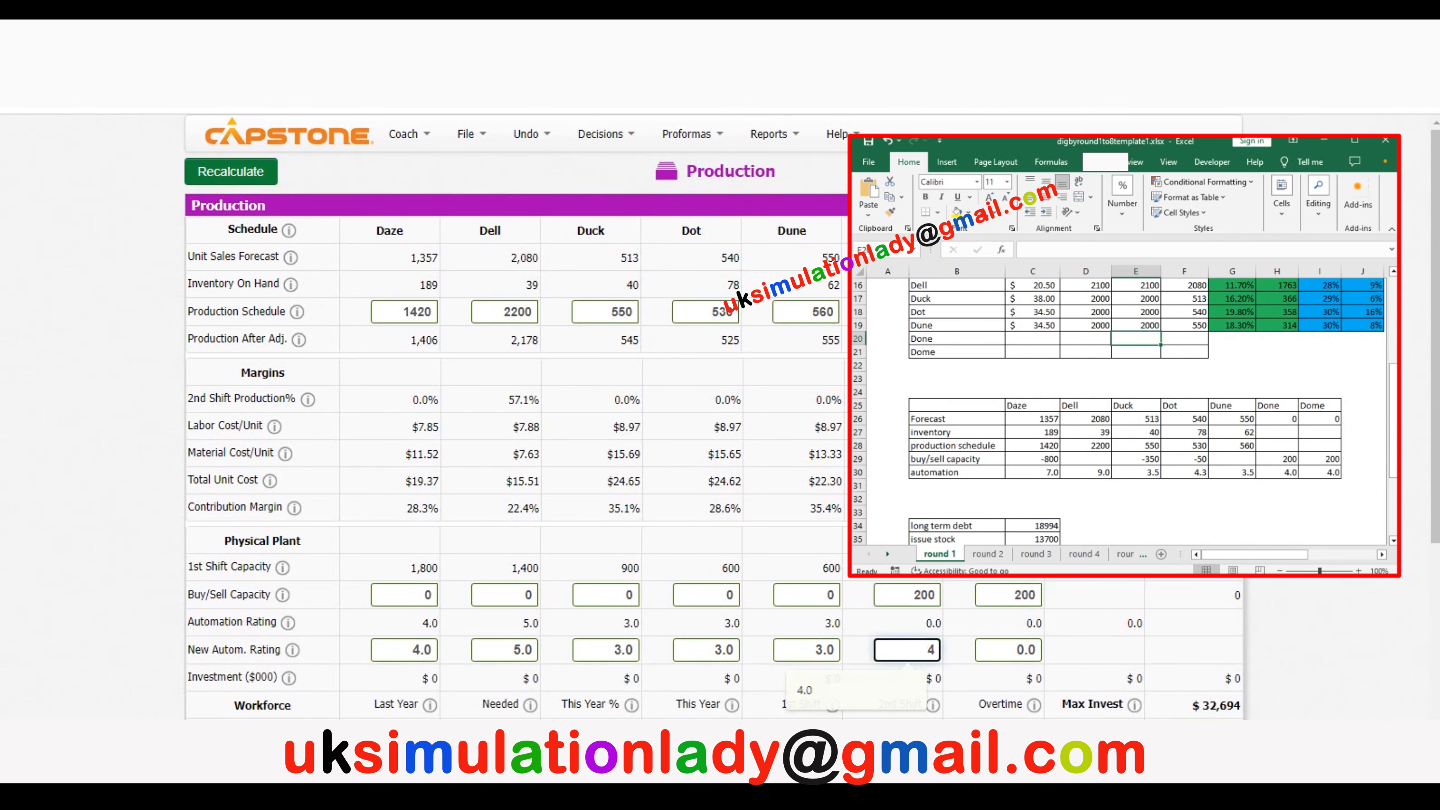
key(Tab)
text(4)
click(231, 171)
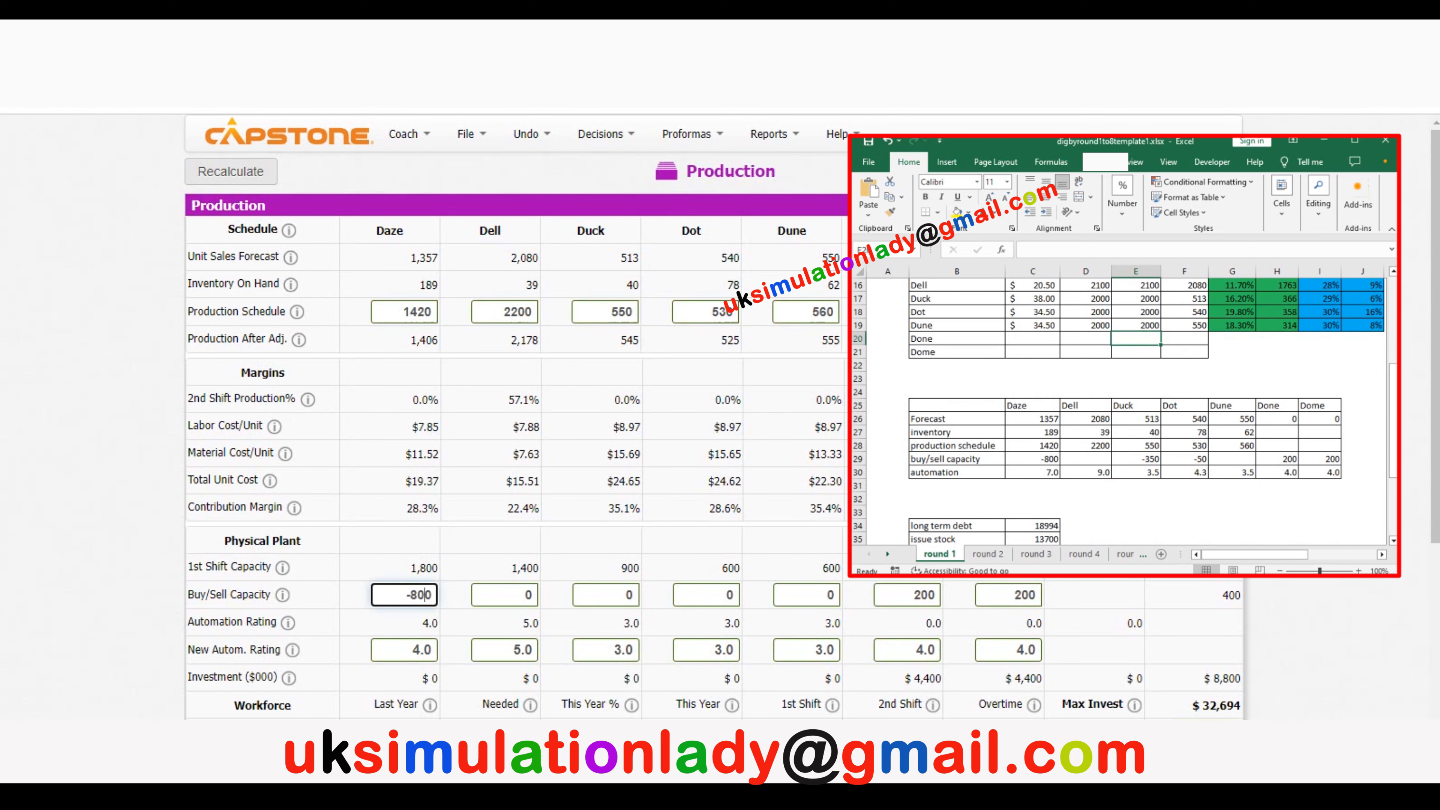
Set the new automation rating to 7 for Daze and 9 for Dell, recalculating after each
click(420, 650)
double_click(420, 650)
text(7)
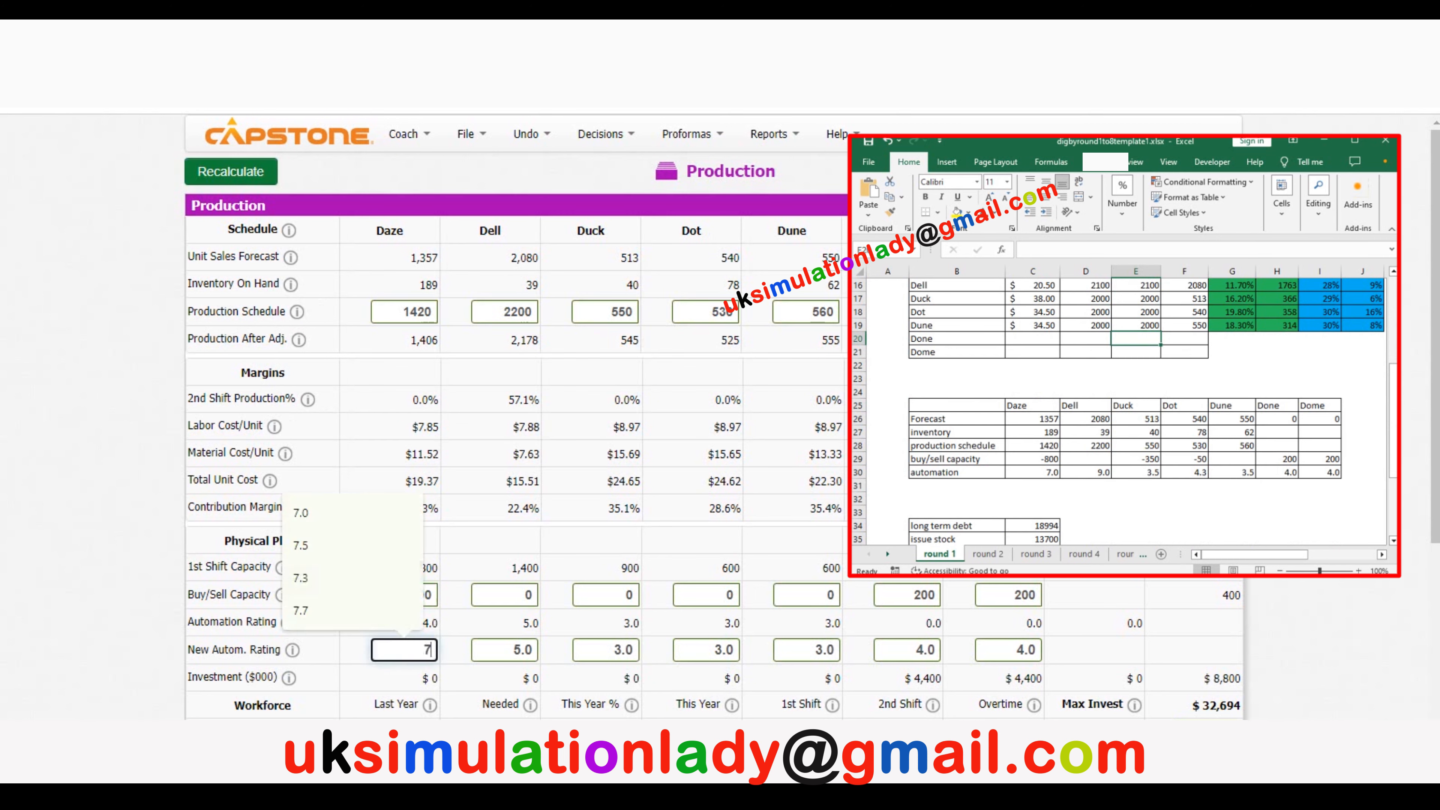
click(231, 171)
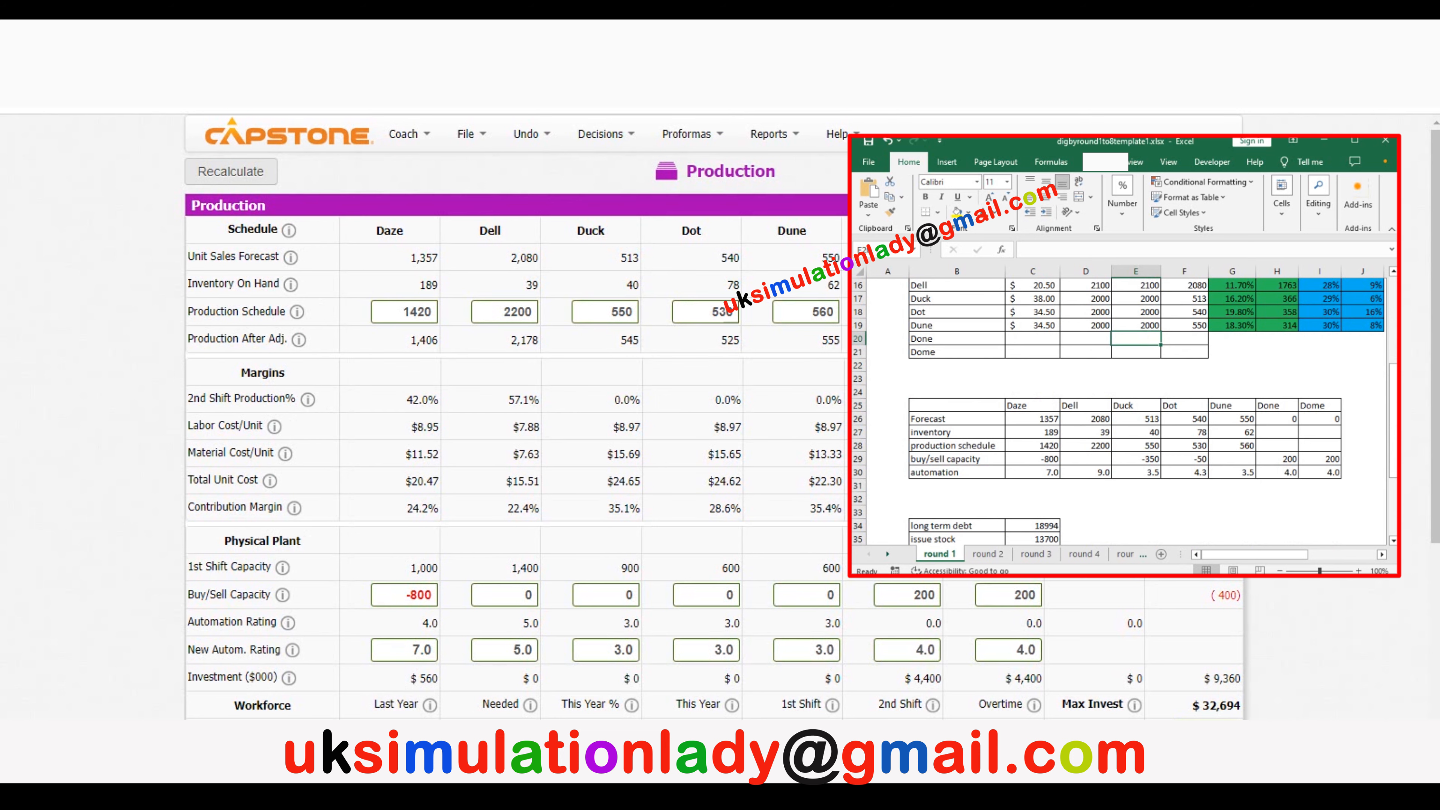
click(521, 650)
double_click(521, 650)
text(9)
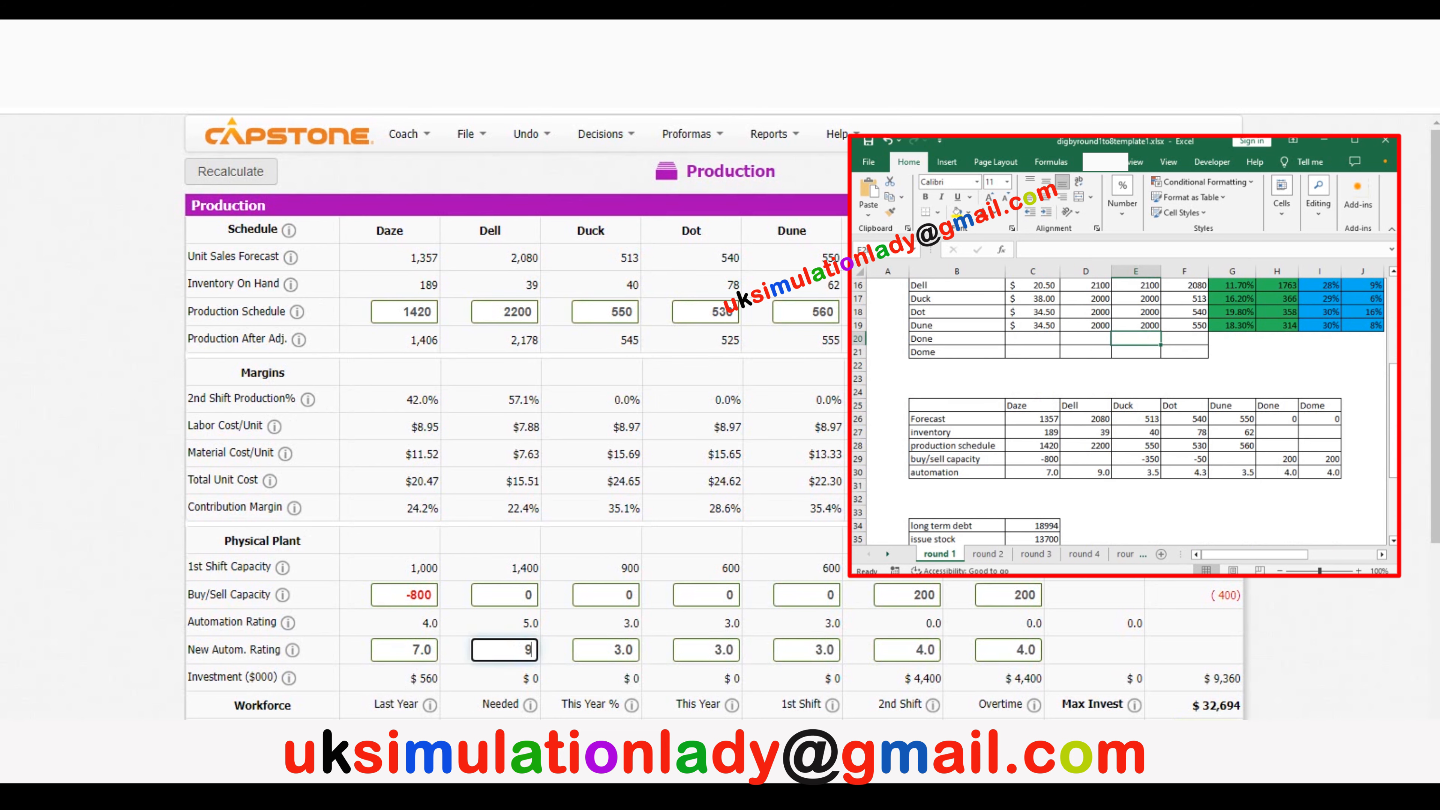
key(Return)
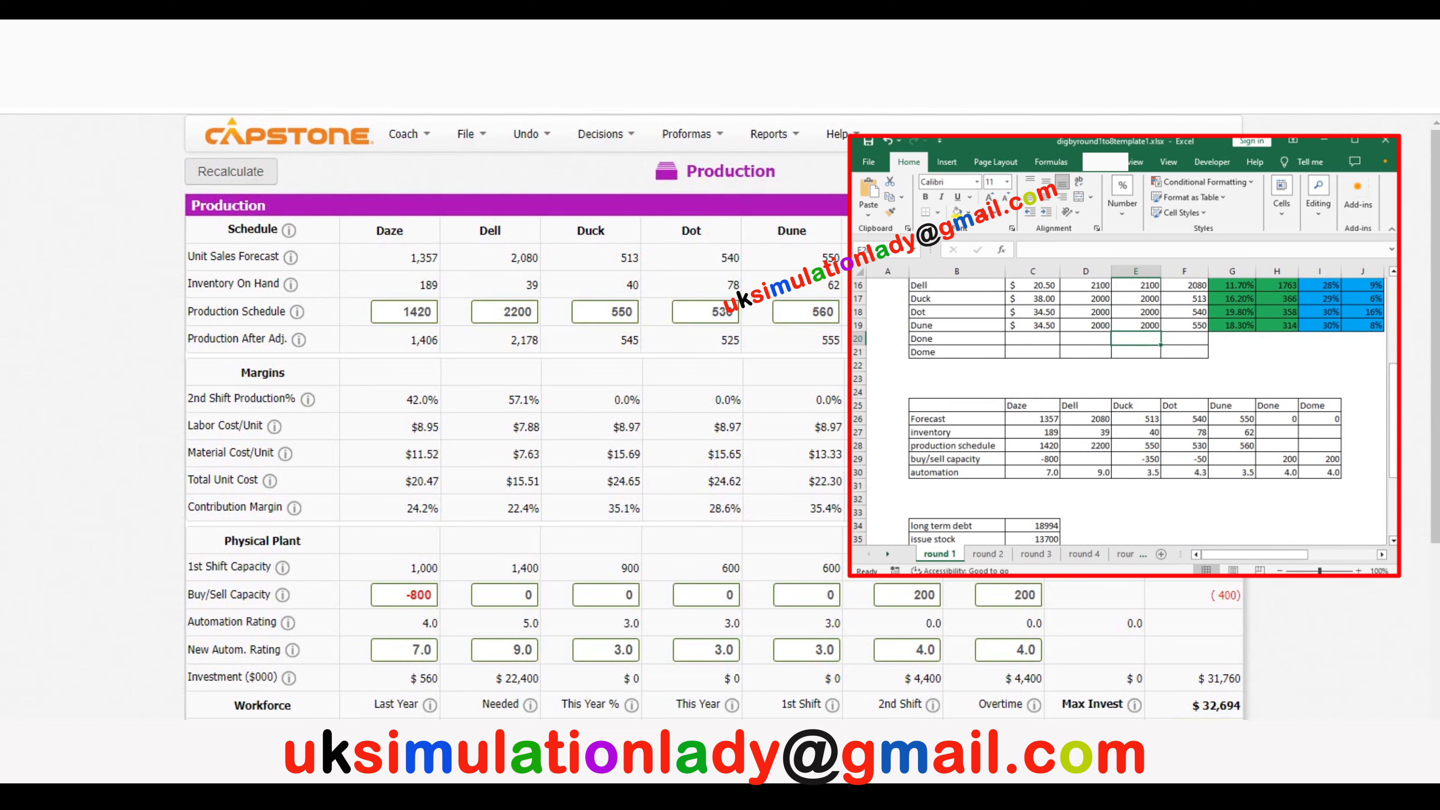
Set Duck's buy/sell capacity to -300 and recalculate the production decisions
click(619, 595)
text(-300)
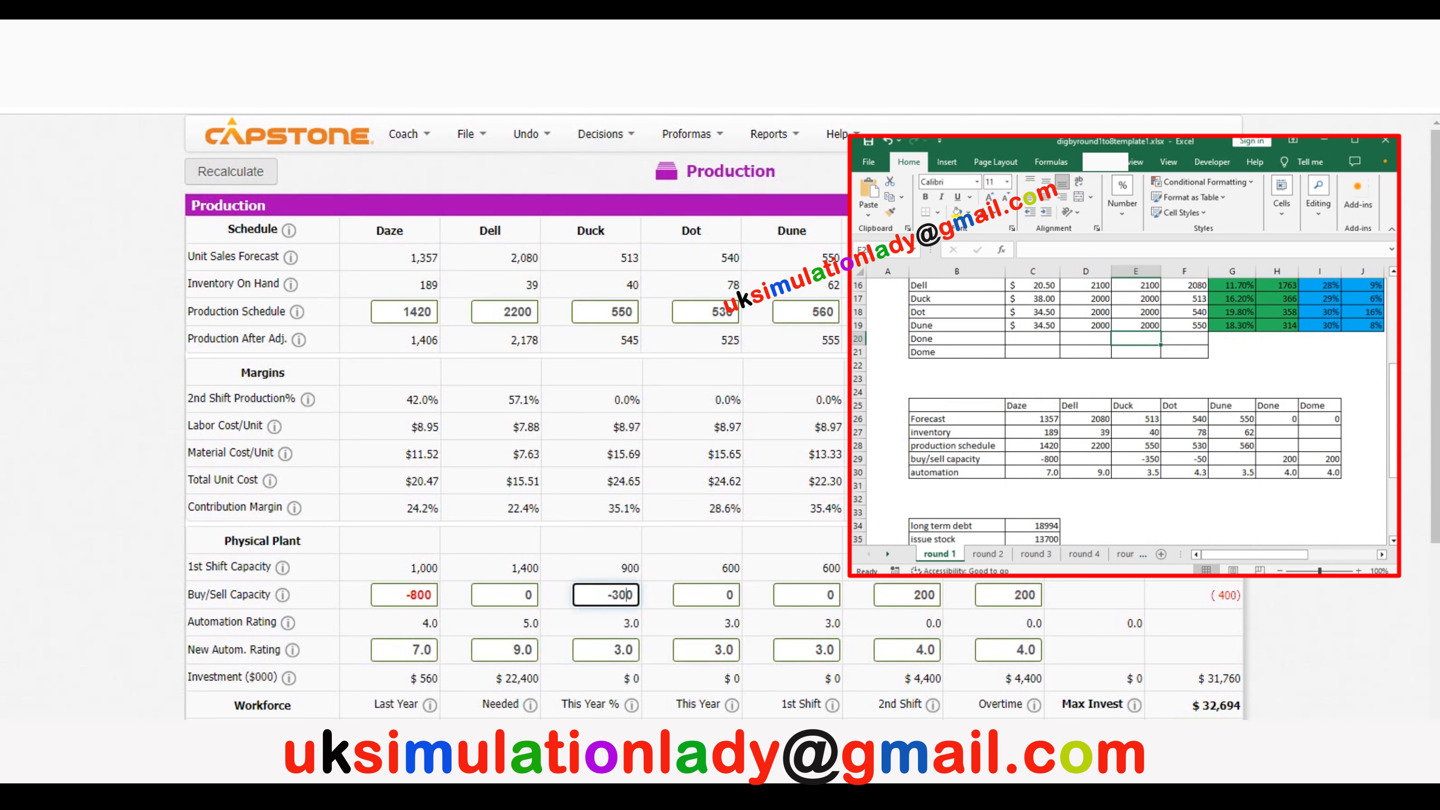
click(197, 171)
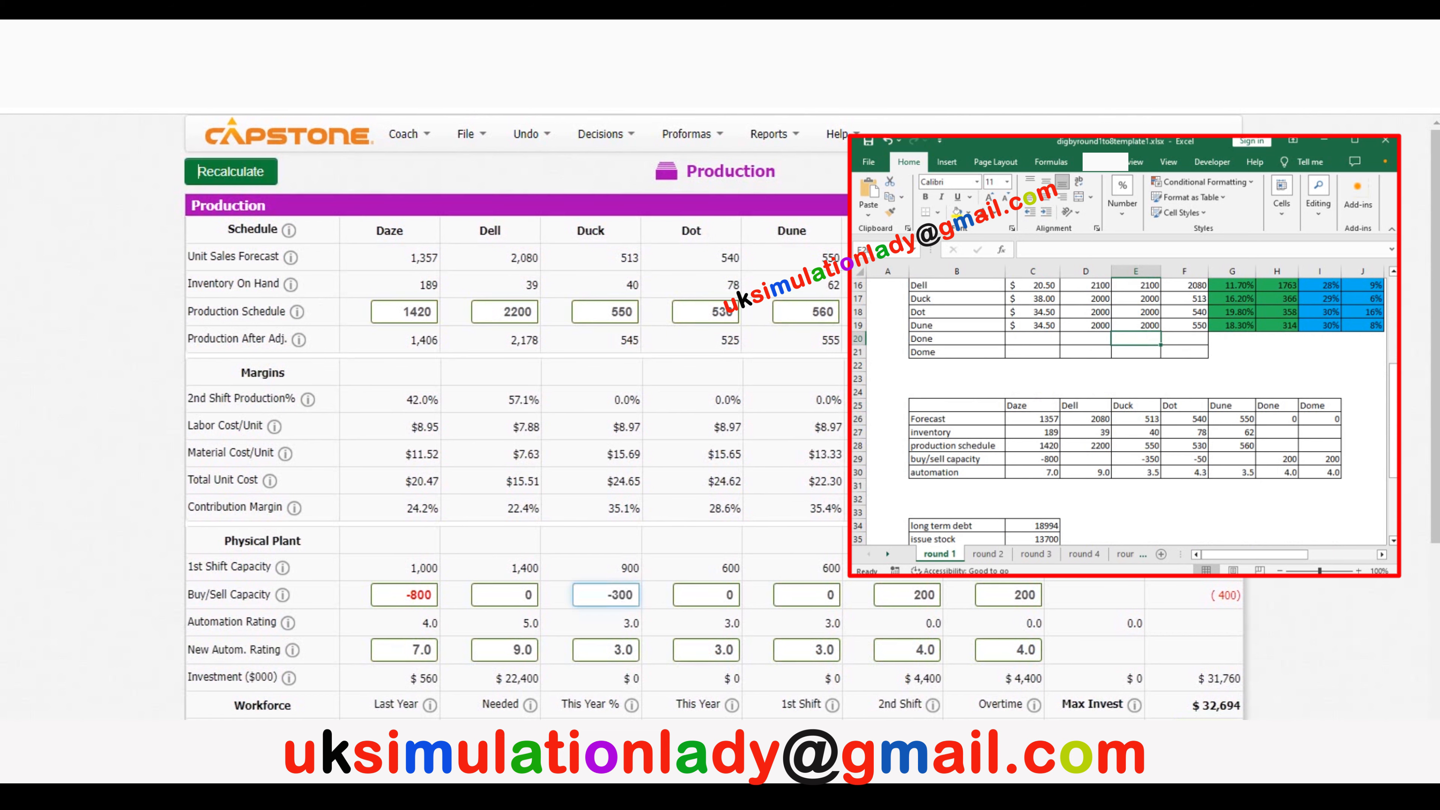
click(198, 171)
Set the new automation rating to 4.3 for Dot and 3.5 for both Duck and Dune, recalculating the production decisions
click(706, 649)
text(4.3)
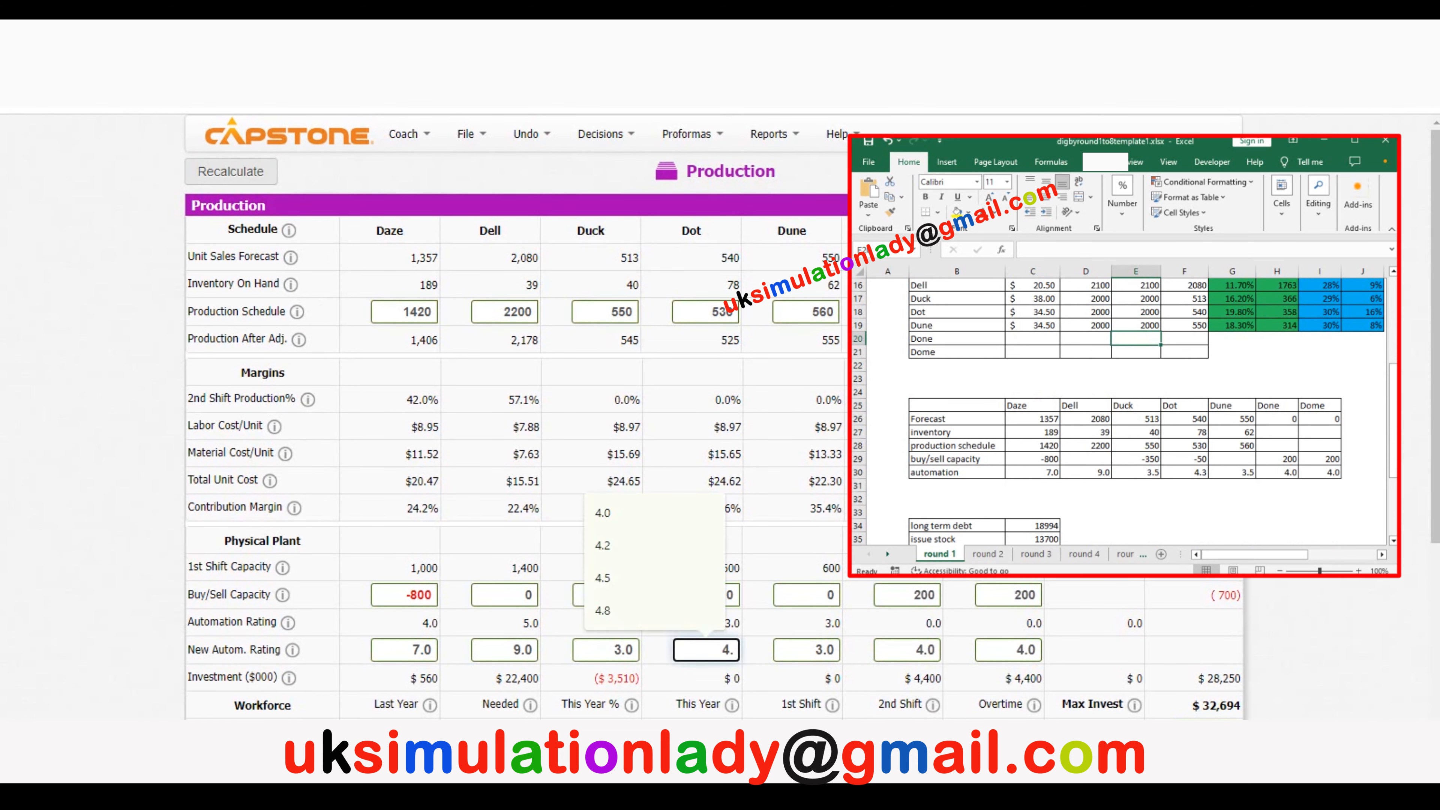
click(231, 172)
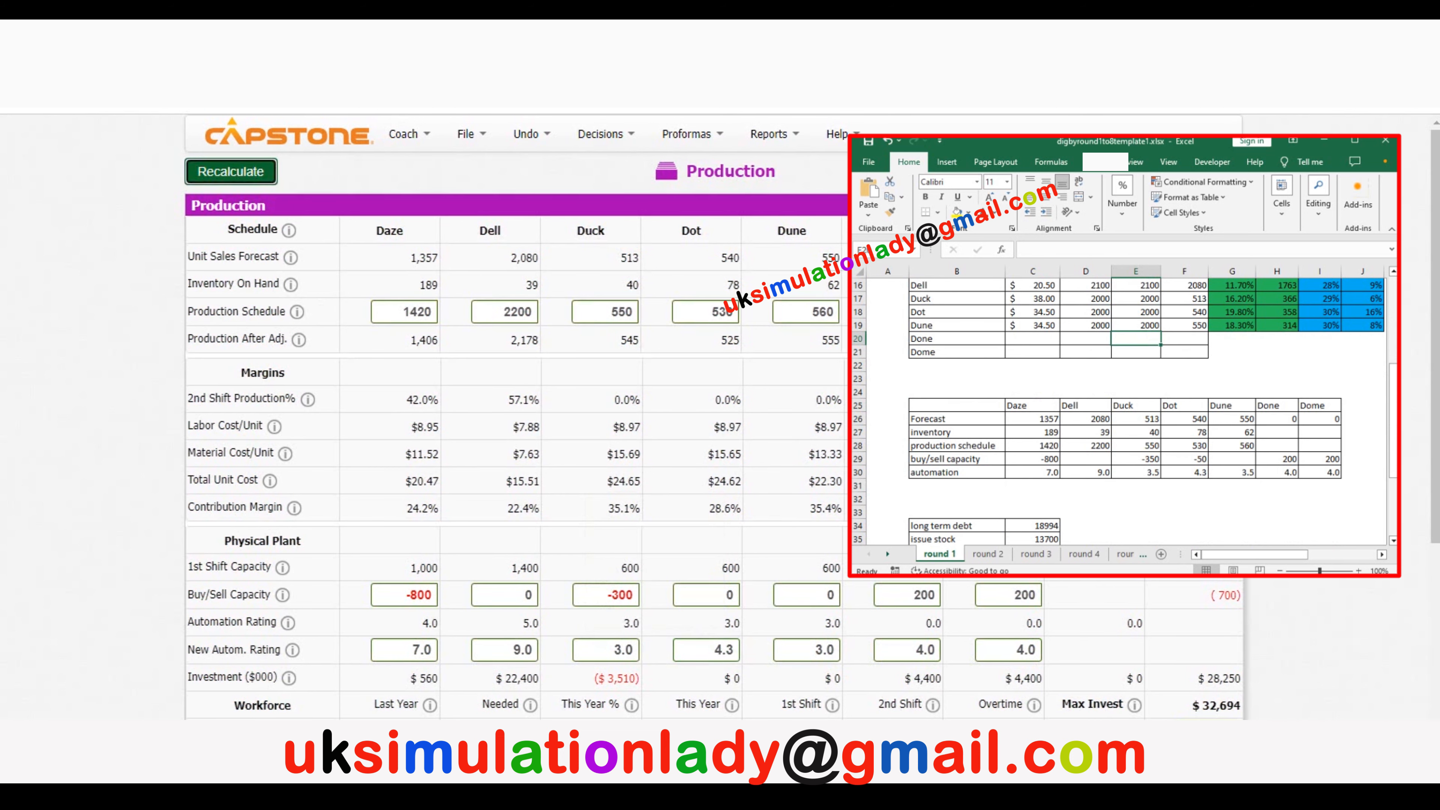
click(606, 650)
text(3.5)
click(807, 650)
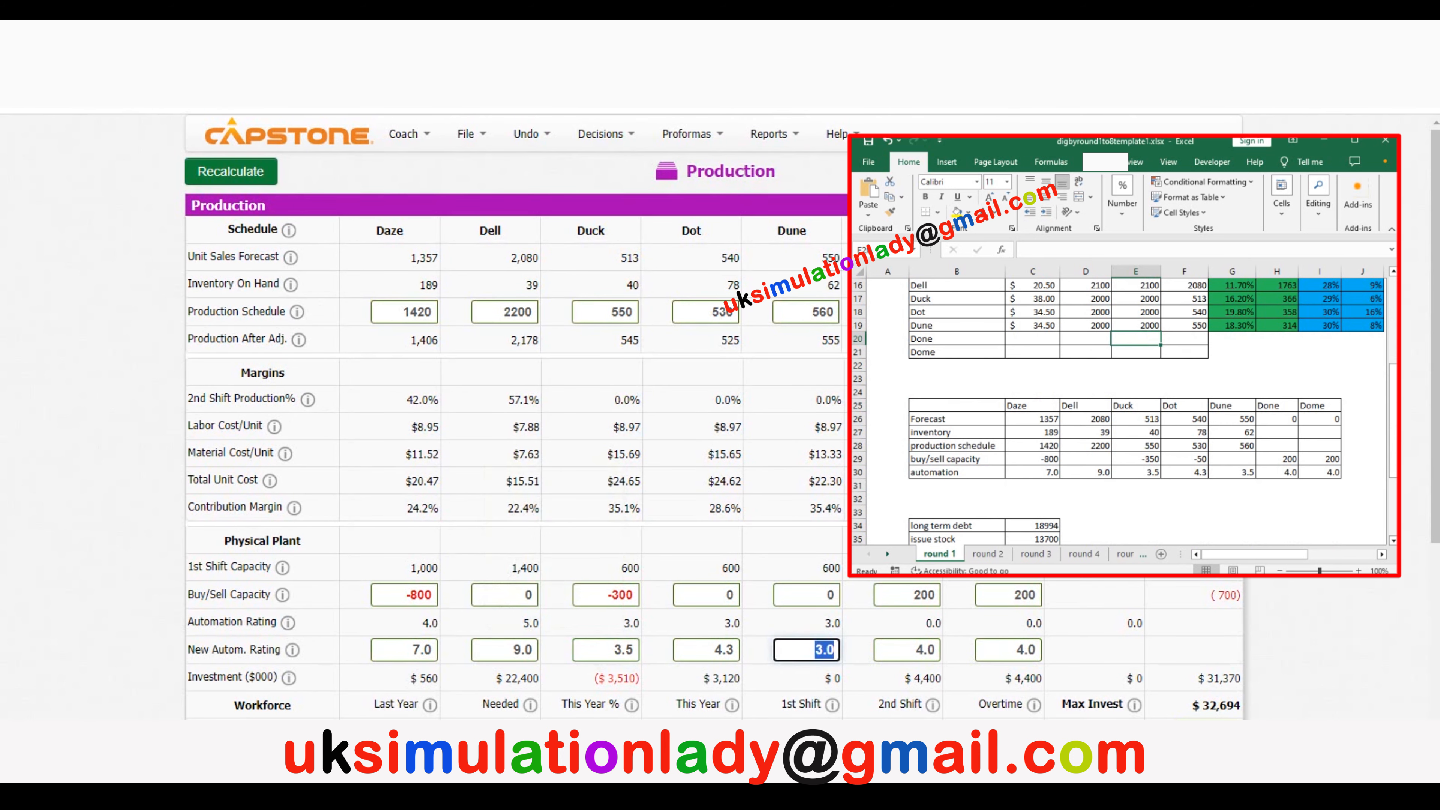
text(3.5)
click(231, 171)
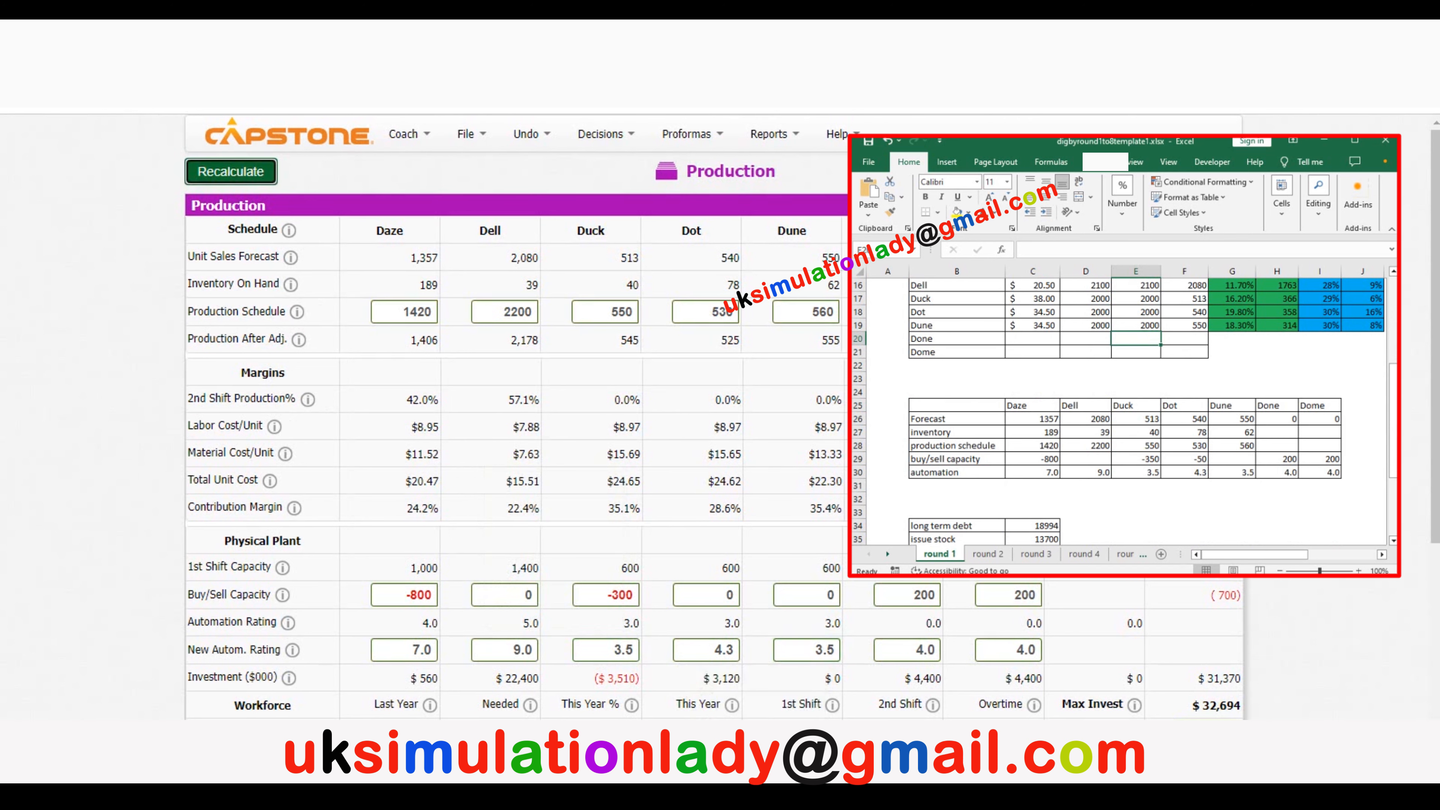
click(807, 596)
text(-)
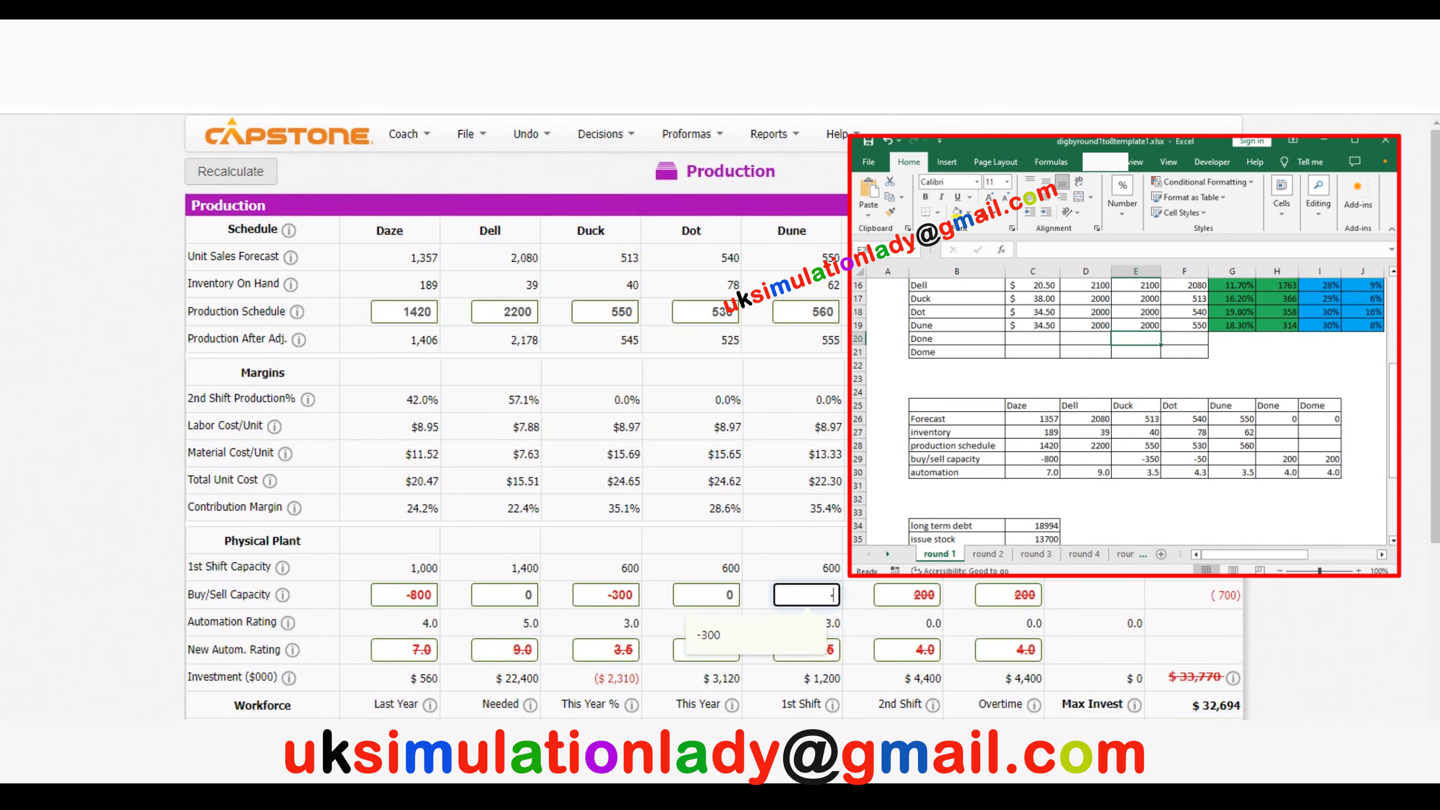
key(BackSpace)
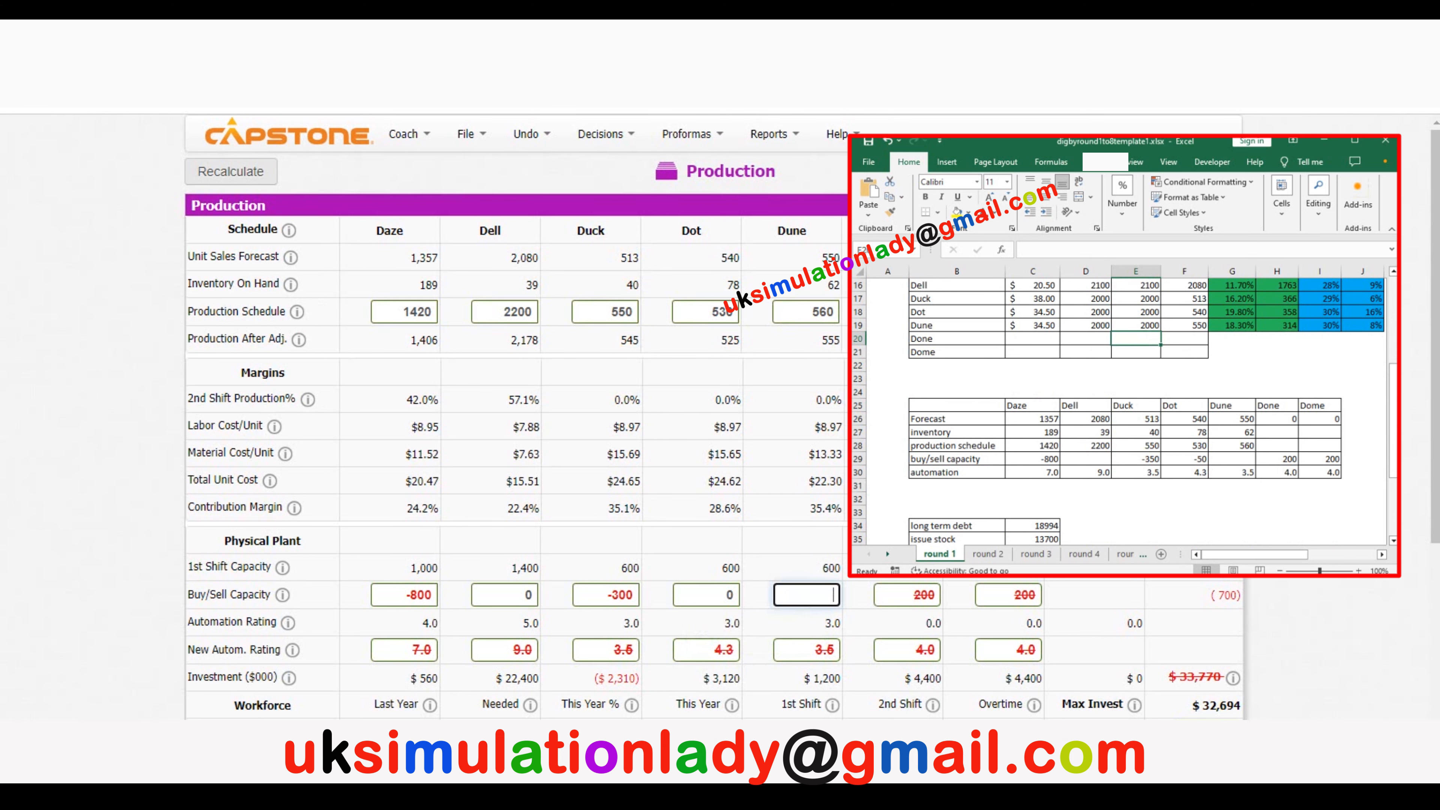
Set the buy/sell capacity to -350 for Duck and -50 for Dot, recalculating after each
click(628, 595)
key(BackSpace)
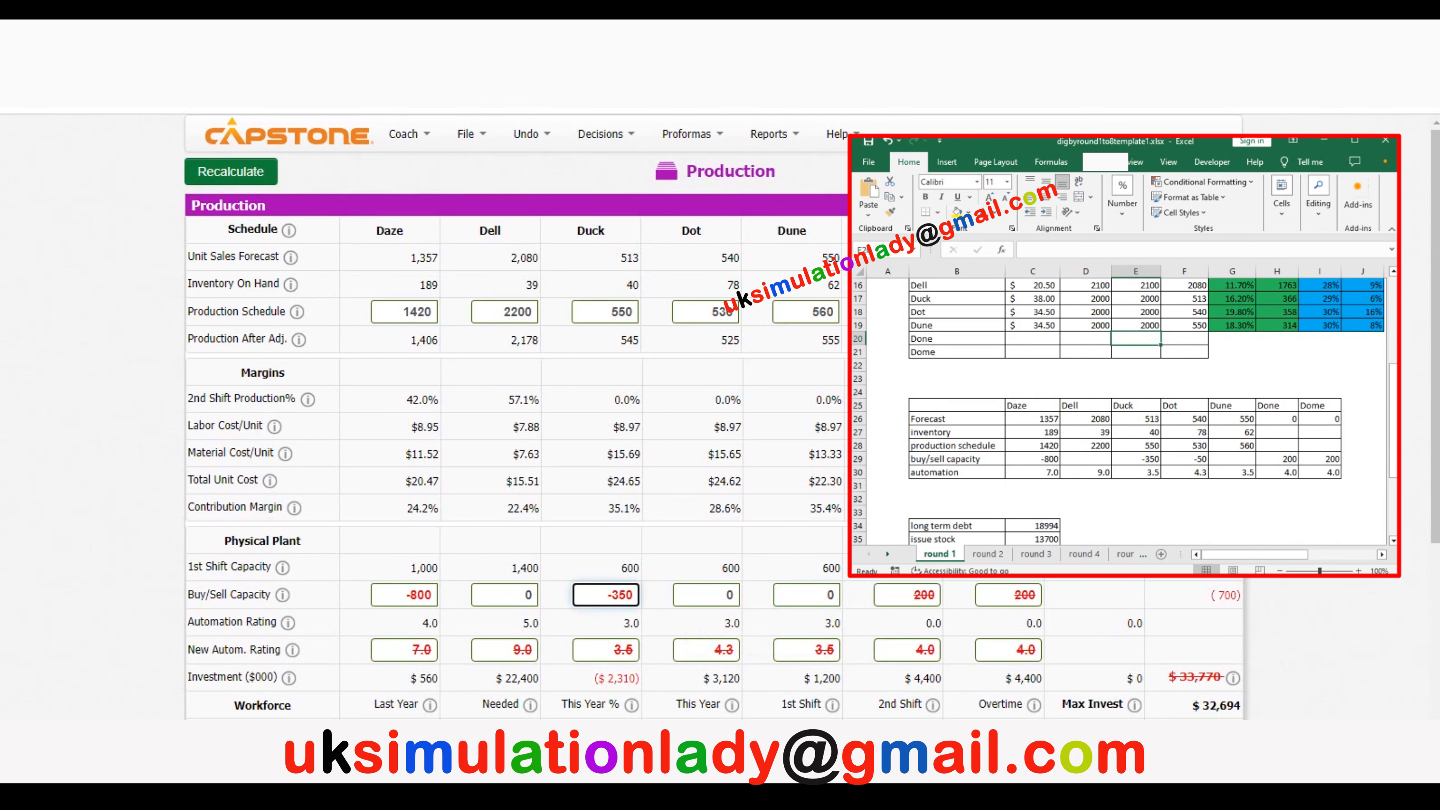
click(232, 171)
click(706, 595)
text(-50)
click(231, 171)
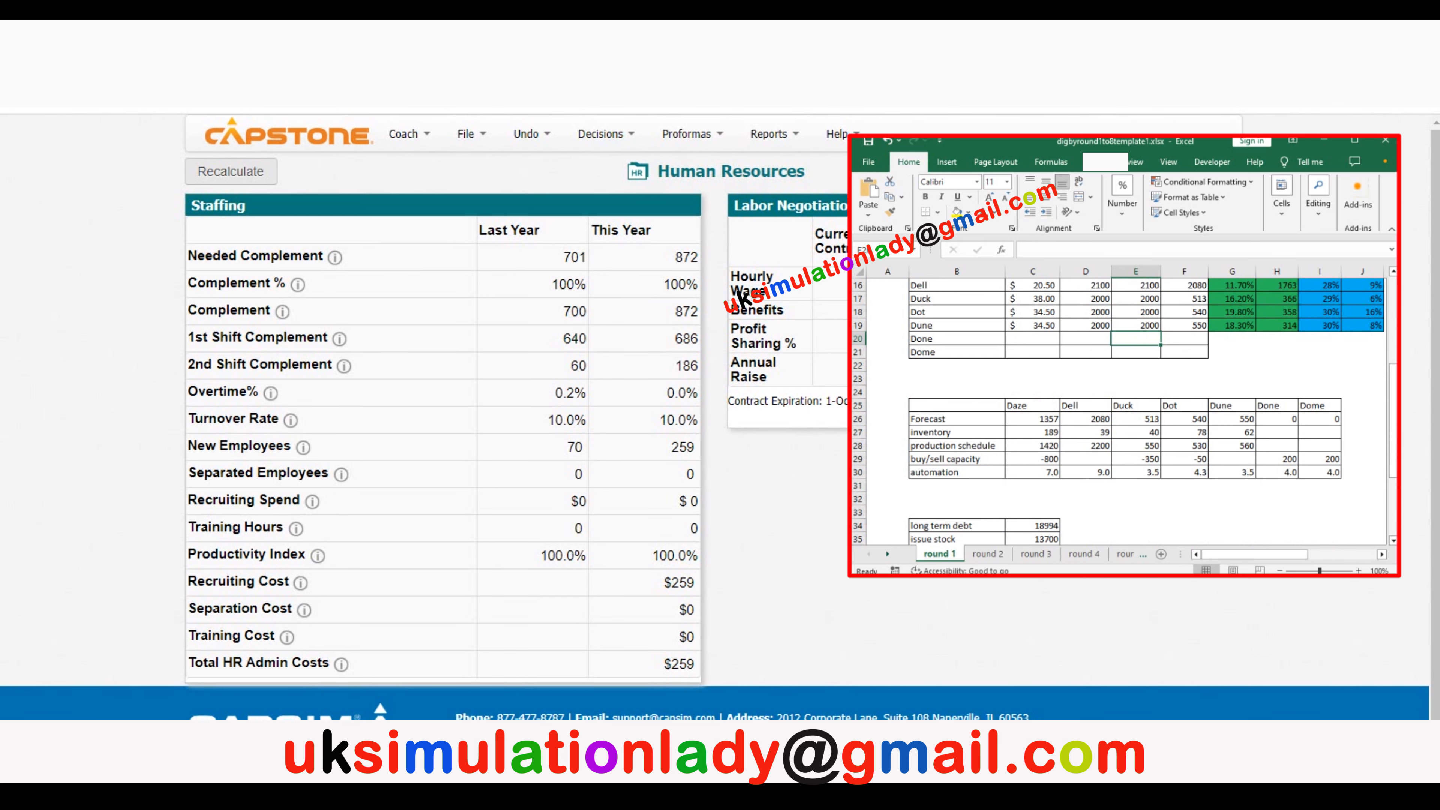
triple_click(235, 500)
double_click(265, 527)
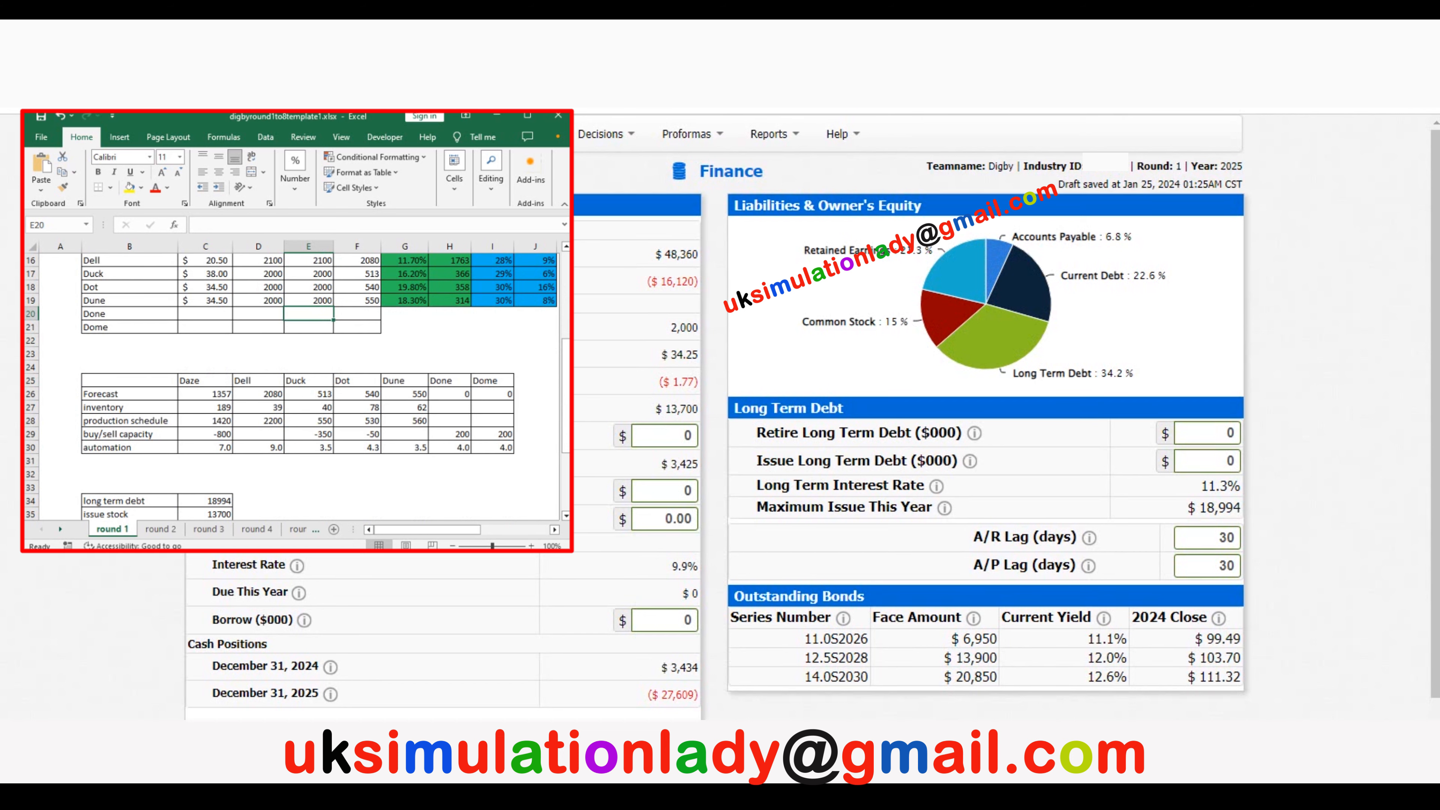
Set the long-term debt issue ($000) to 18994 in the finance decisions and recalculate
click(1234, 460)
text(18994)
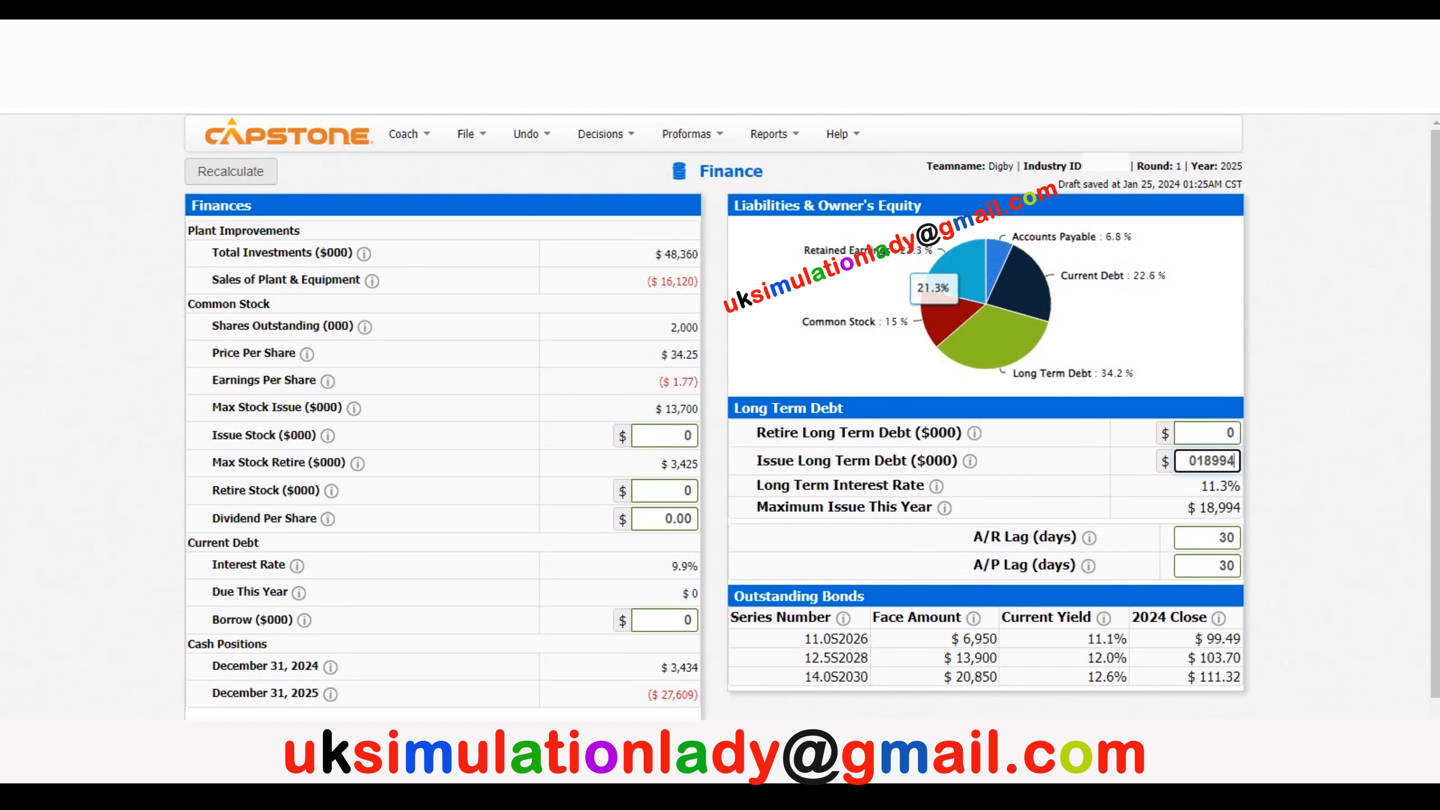
click(231, 172)
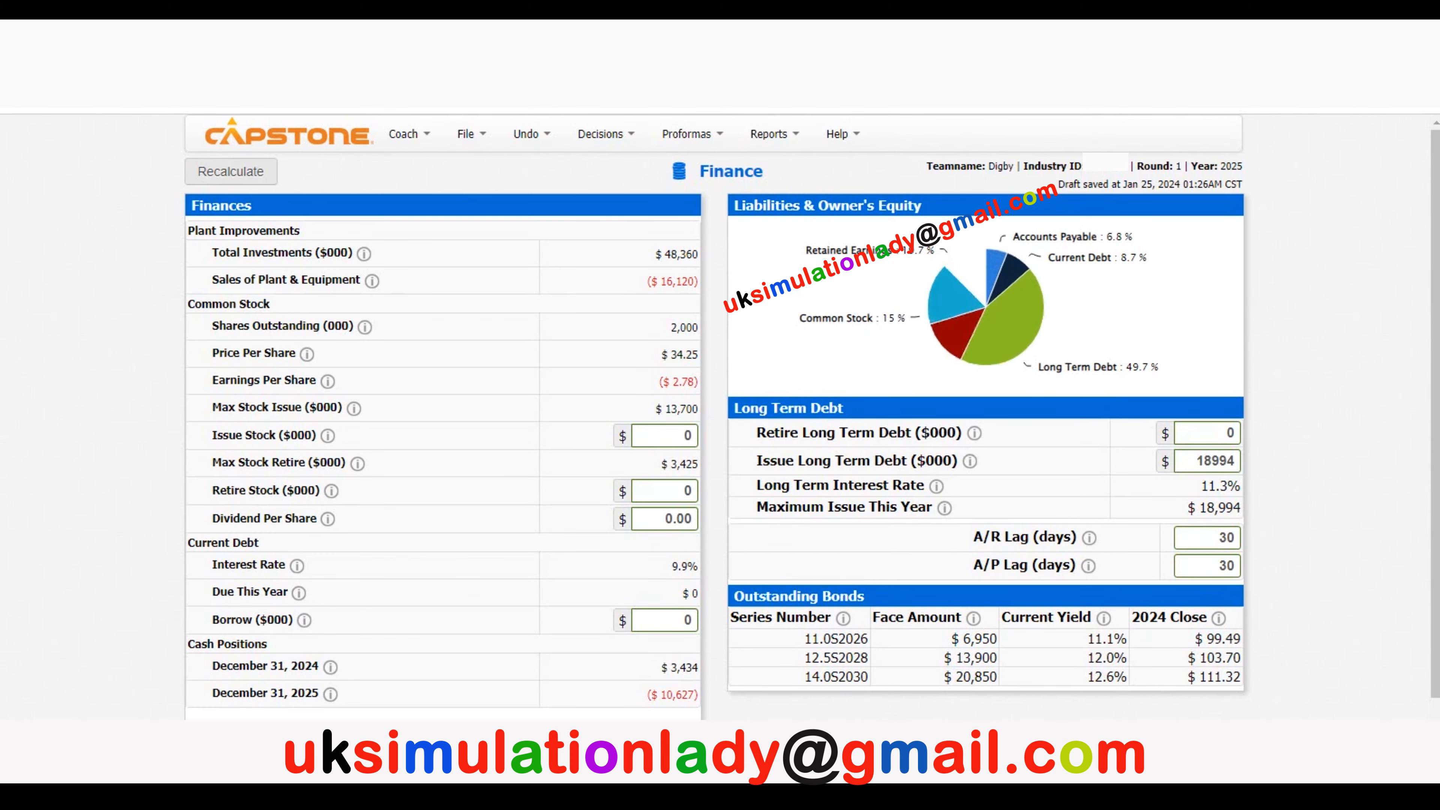
Set the stock issue ($000) to 13700 and recalculate the finance decisions
click(682, 436)
text(13)
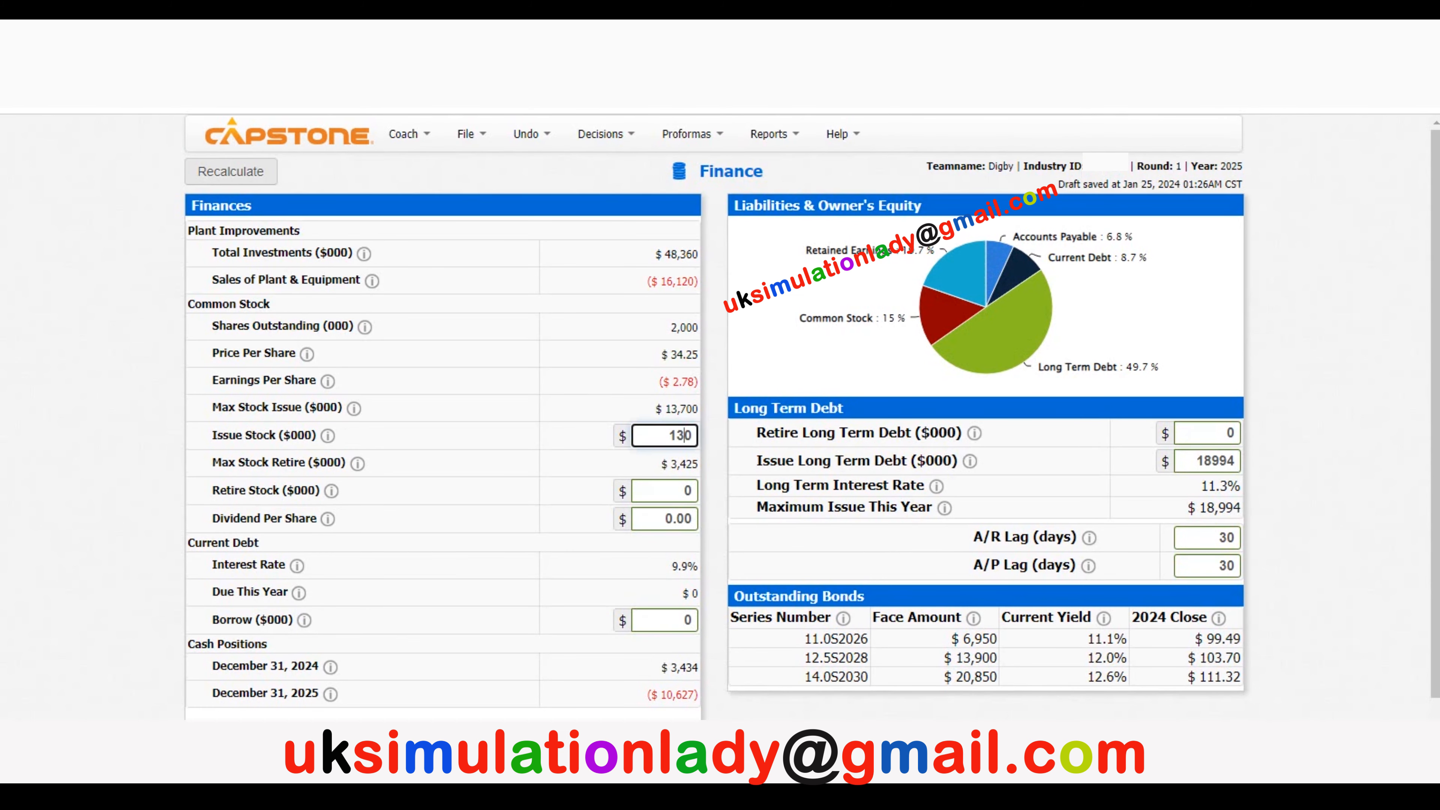
text(700)
key(BackSpace)
key(Return)
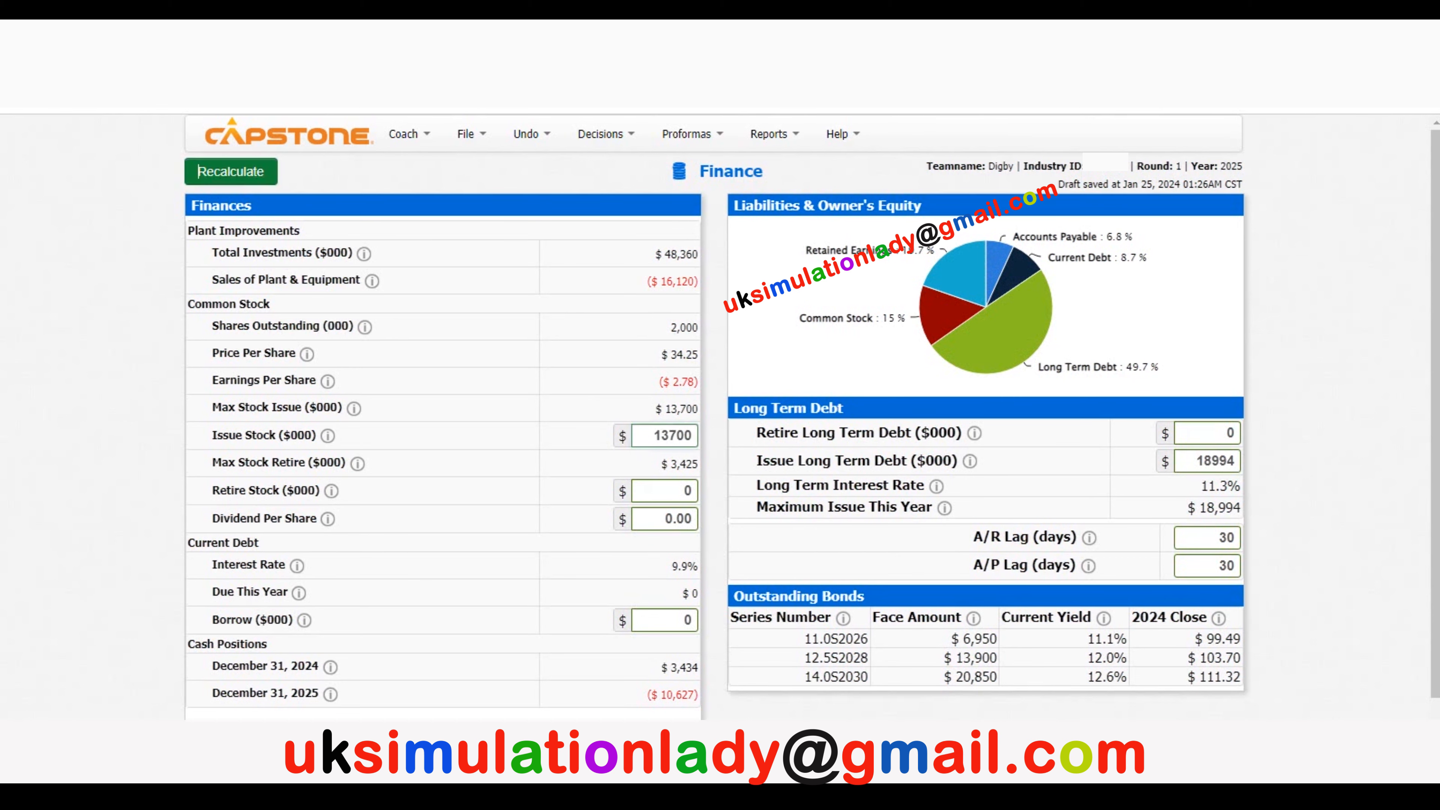
click(198, 172)
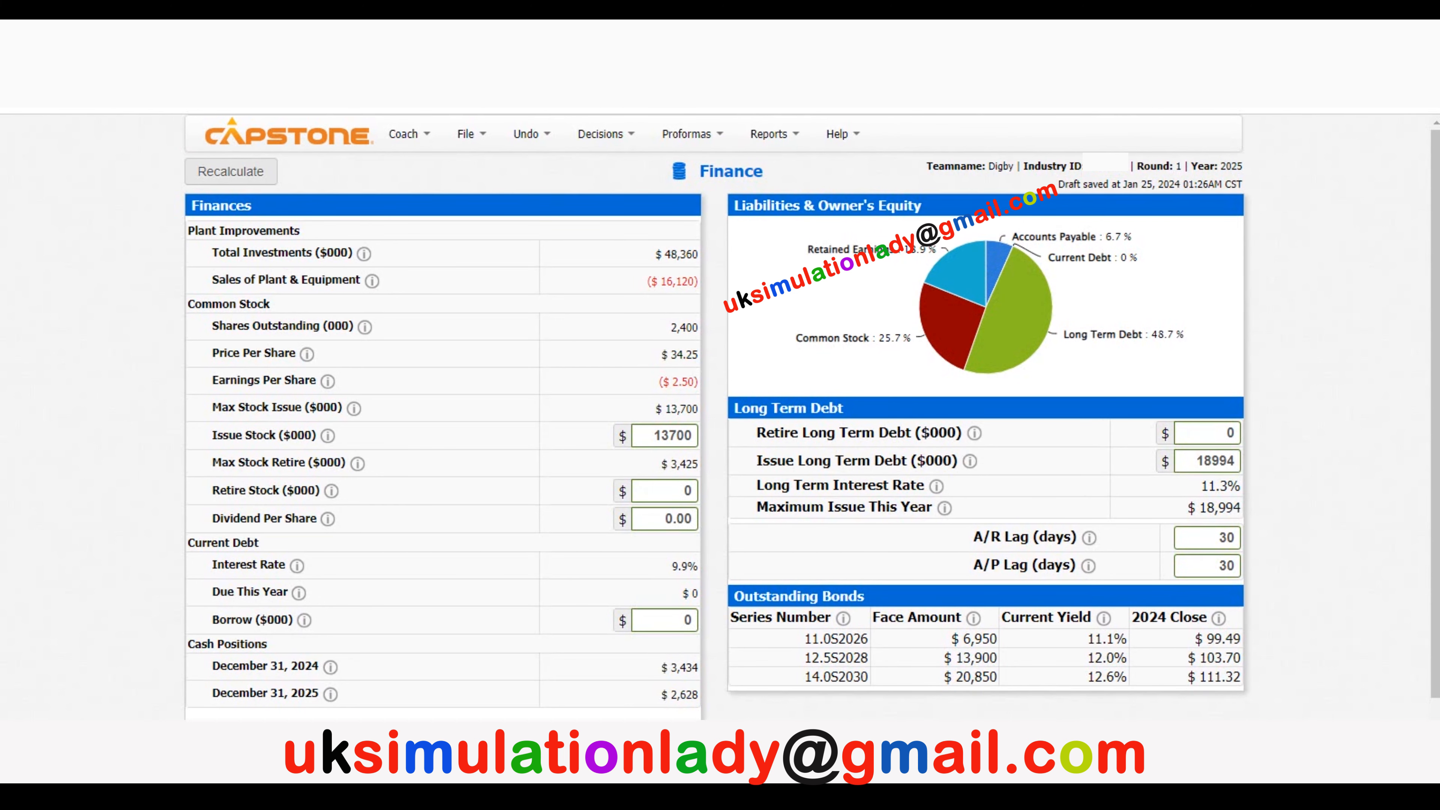
Set the current debt borrowing ($000) to 11000, recalculate, and check the December 31, 2025 cash position
double_click(680, 694)
click(684, 621)
text(11000)
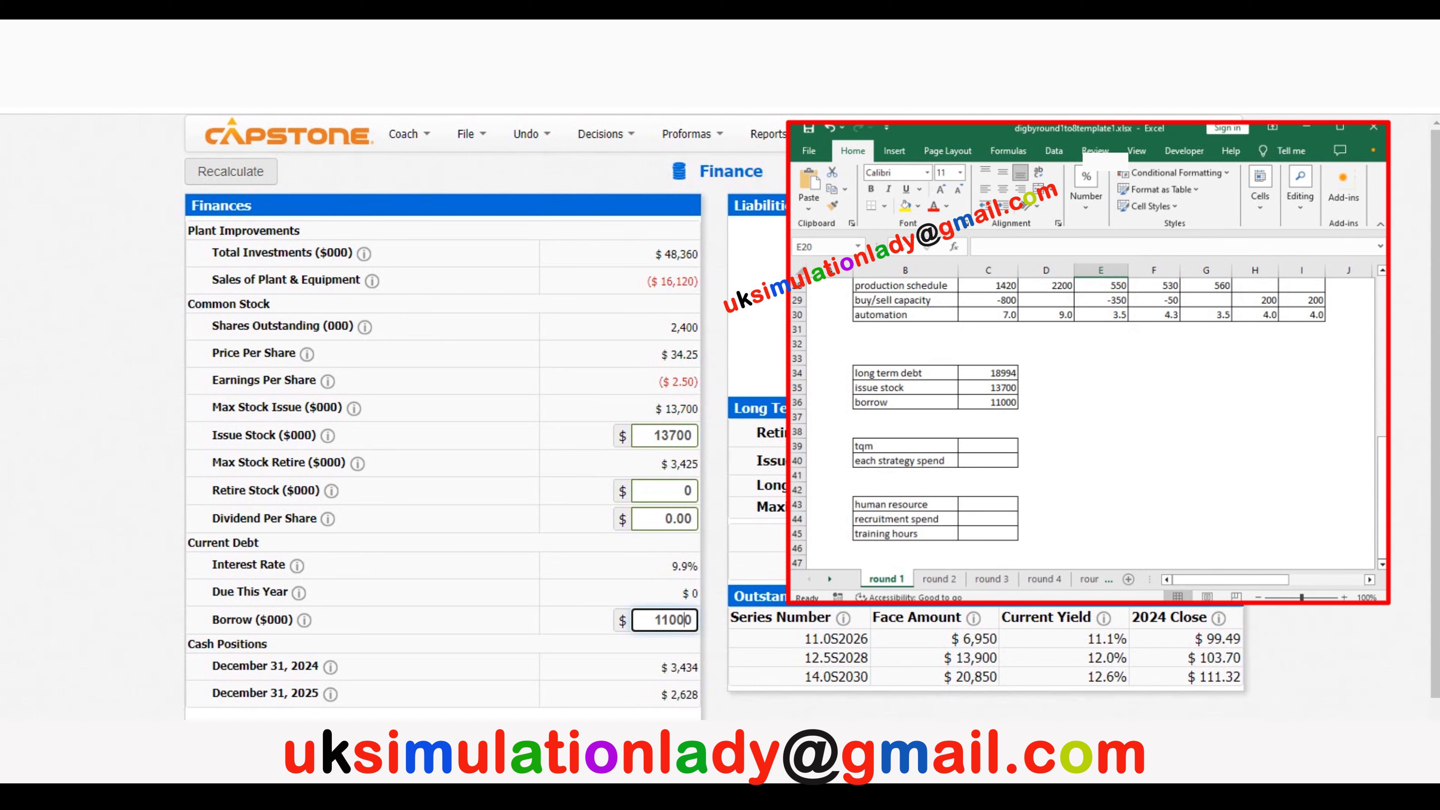
click(231, 171)
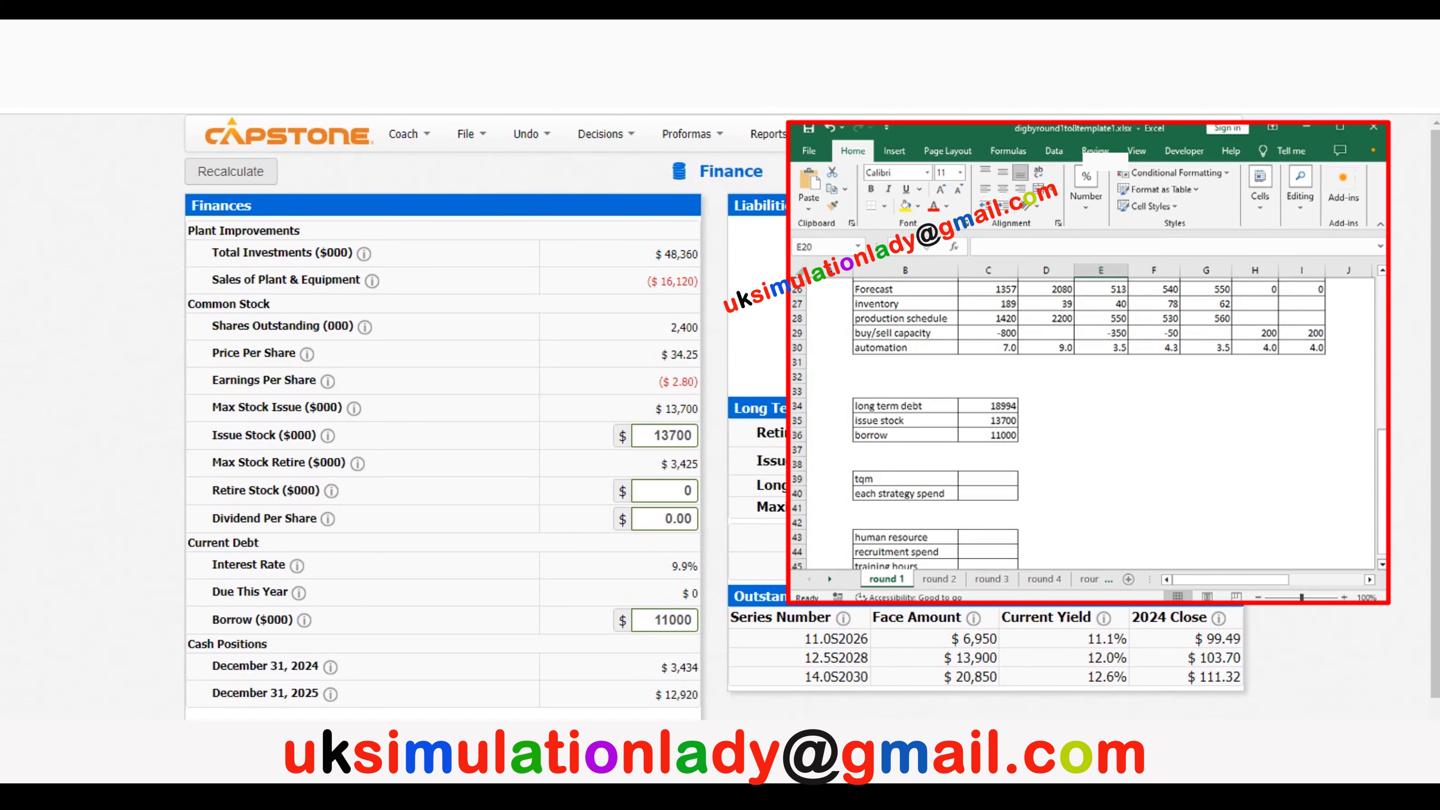
double_click(682, 695)
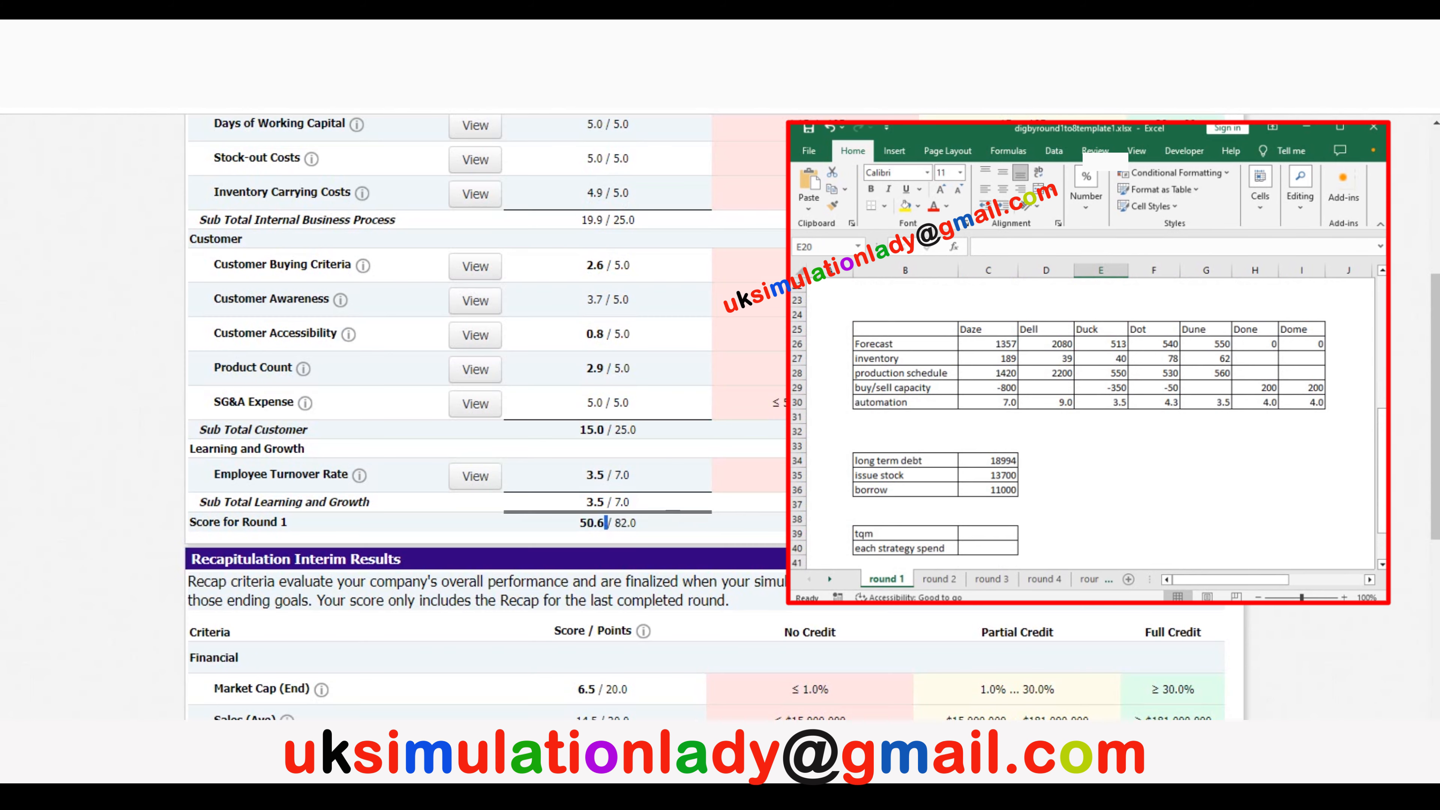
Review the projected total score for round 1 and the scorecard criteria above it
drag(580, 522, 636, 522)
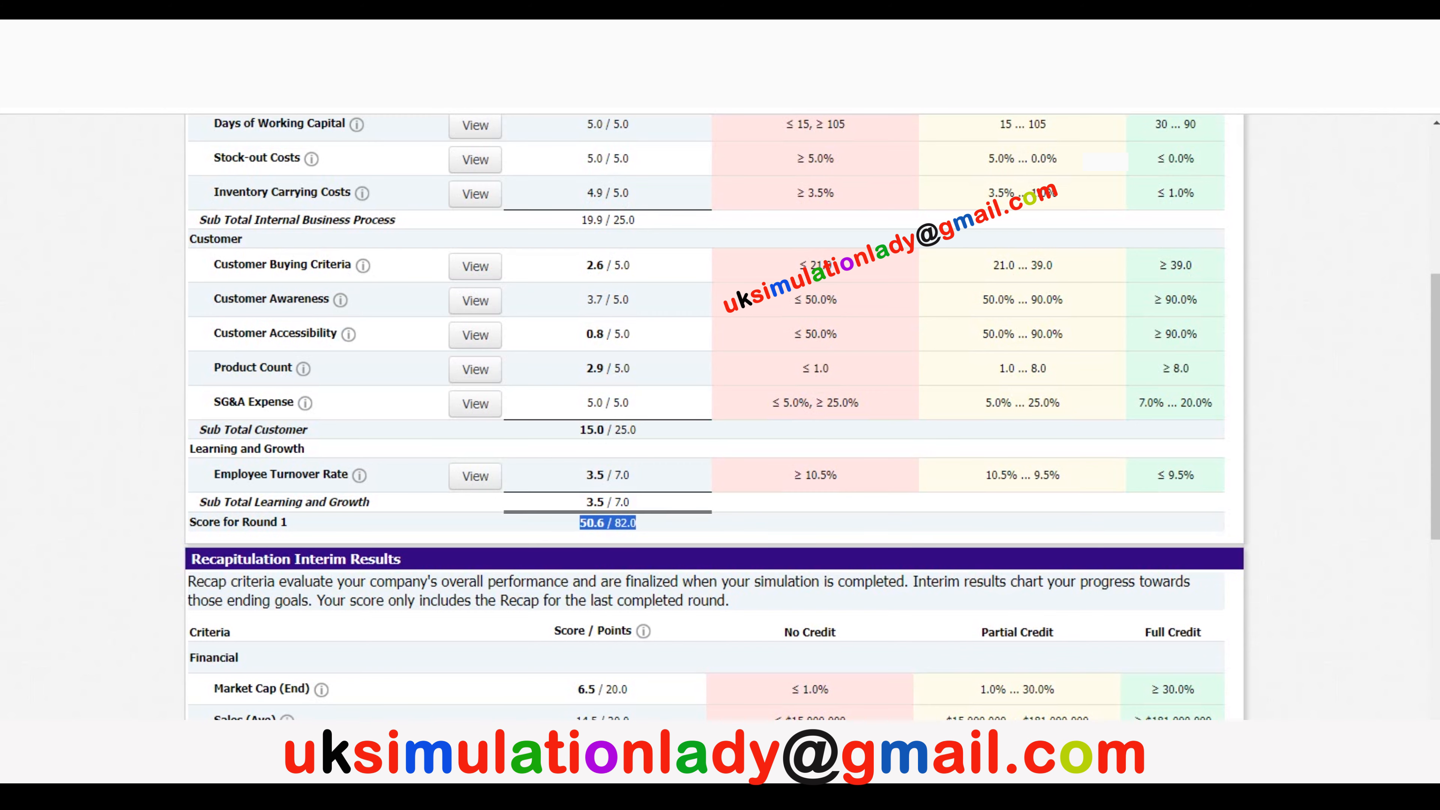
scroll(714, 414, up, 6)
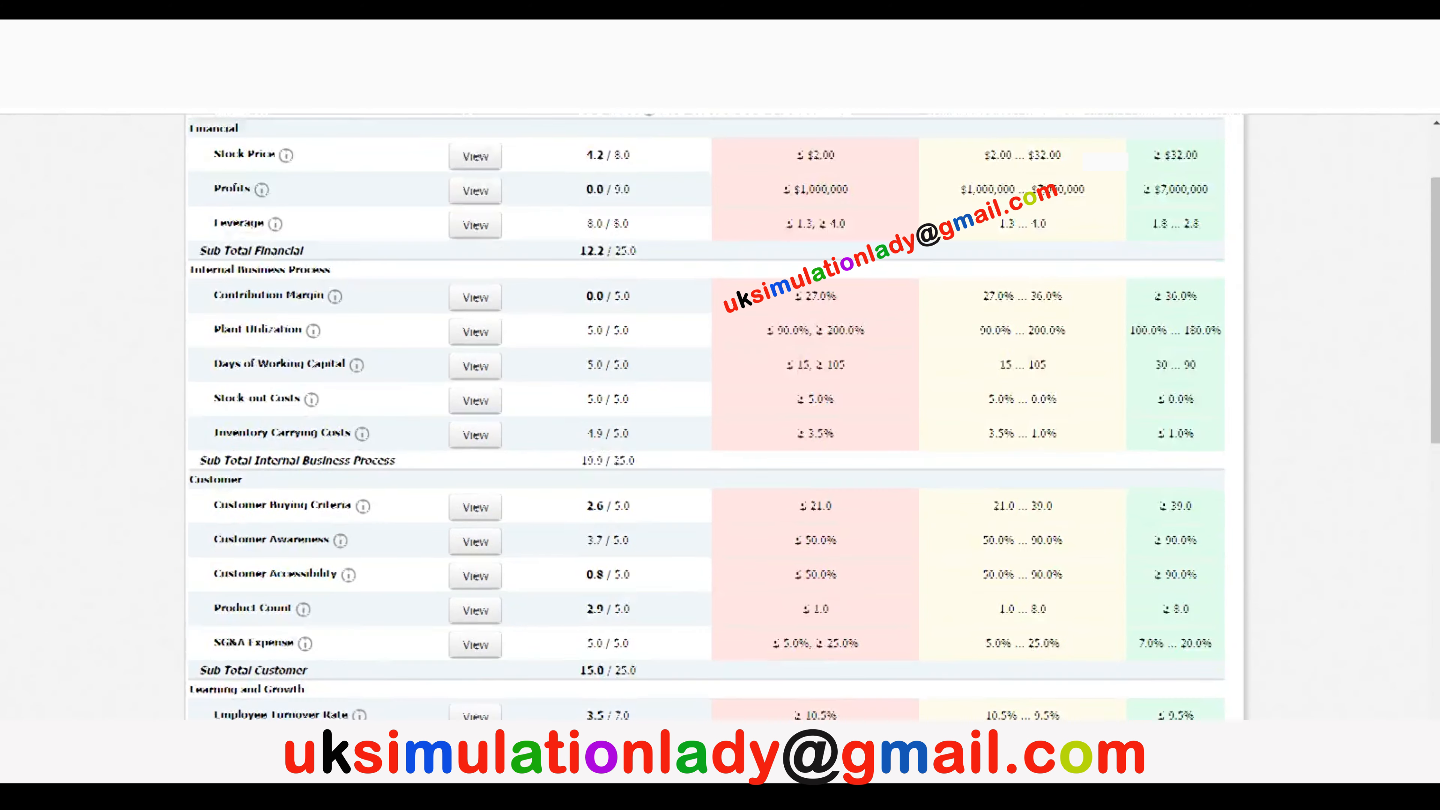